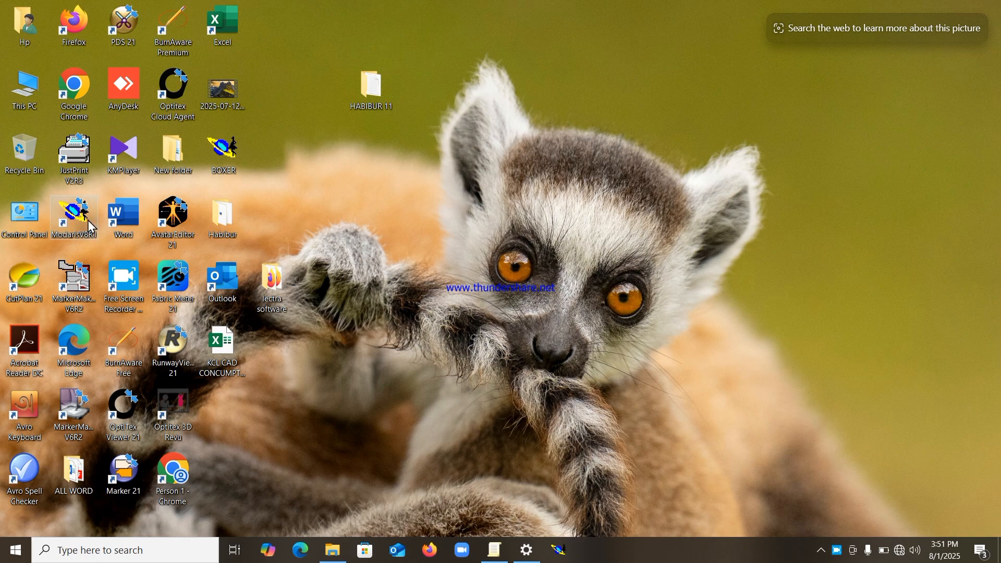
Step: Launch the ModarisV8R1 pattern-making program from the desktop
{"action": "right_click", "coordinate": [441, 214]}
{"action": "left_click", "coordinate": [478, 253]}
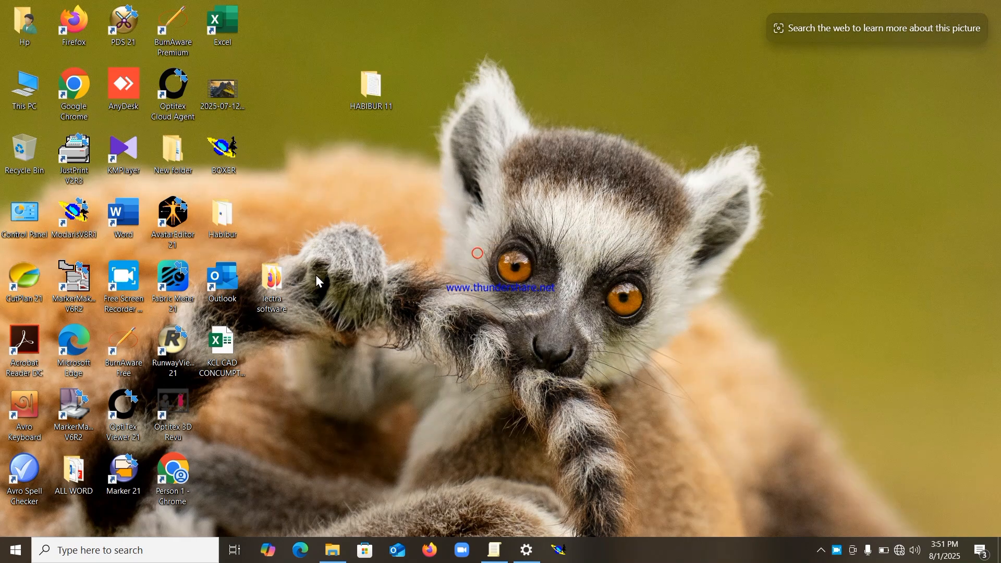
{"action": "double_click", "coordinate": [76, 227]}
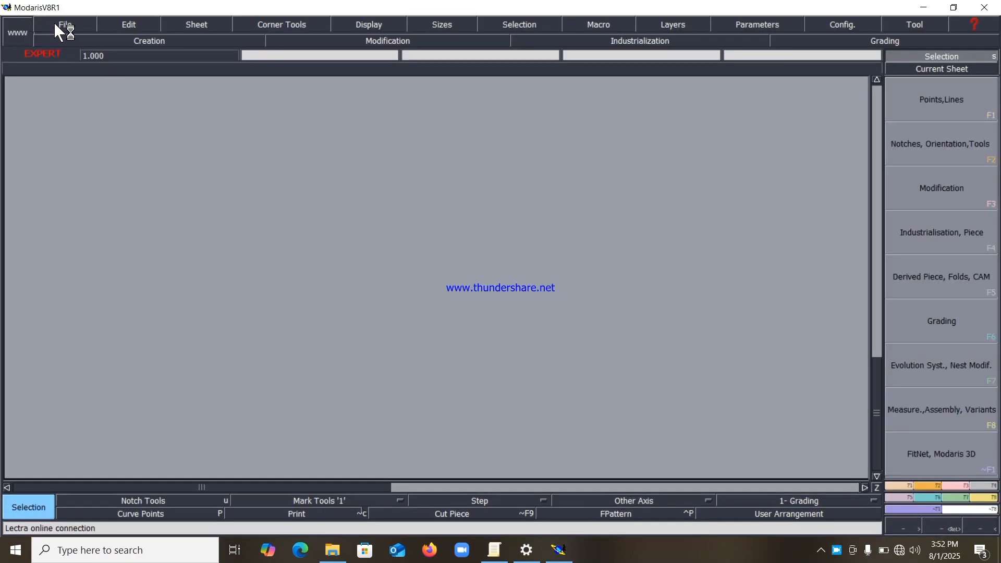
Step: Create a new model named SS26LO008
{"action": "left_click", "coordinate": [55, 24]}
{"action": "left_click", "coordinate": [65, 43]}
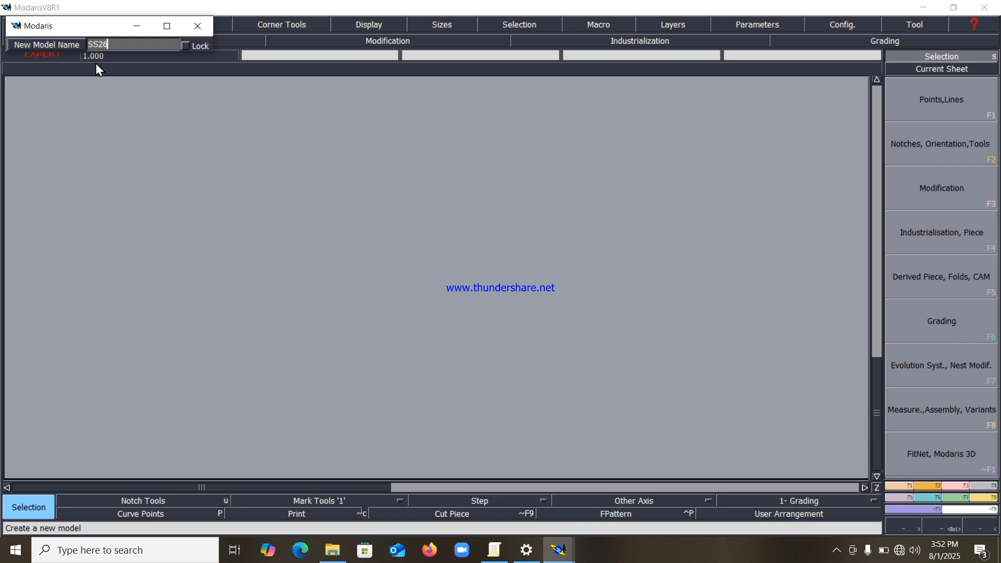
{"action": "type", "text": "008"}
{"action": "key", "text": "Return"}
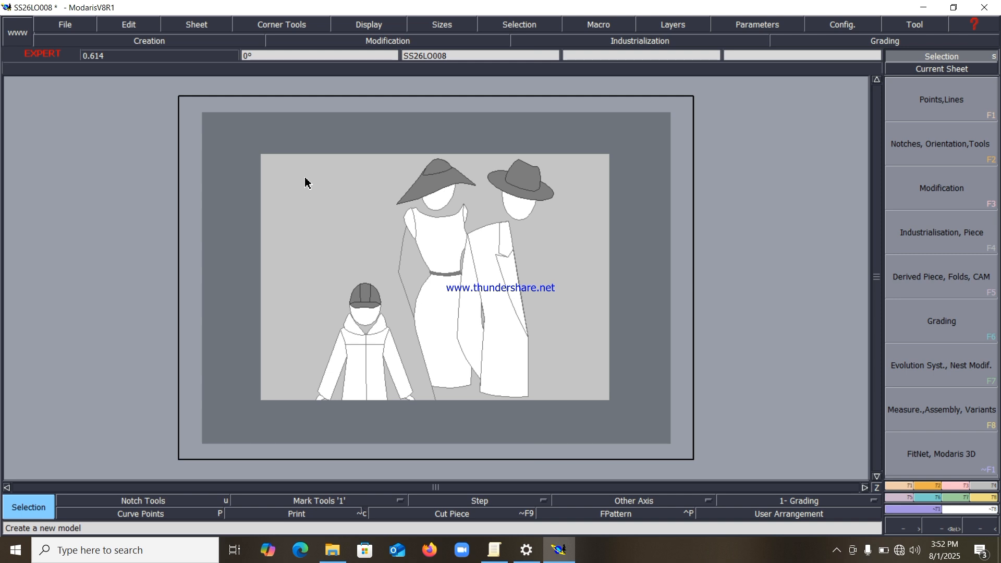
Step: Add a new blank sheet to the model and display the title block and sizes
{"action": "left_click", "coordinate": [183, 23]}
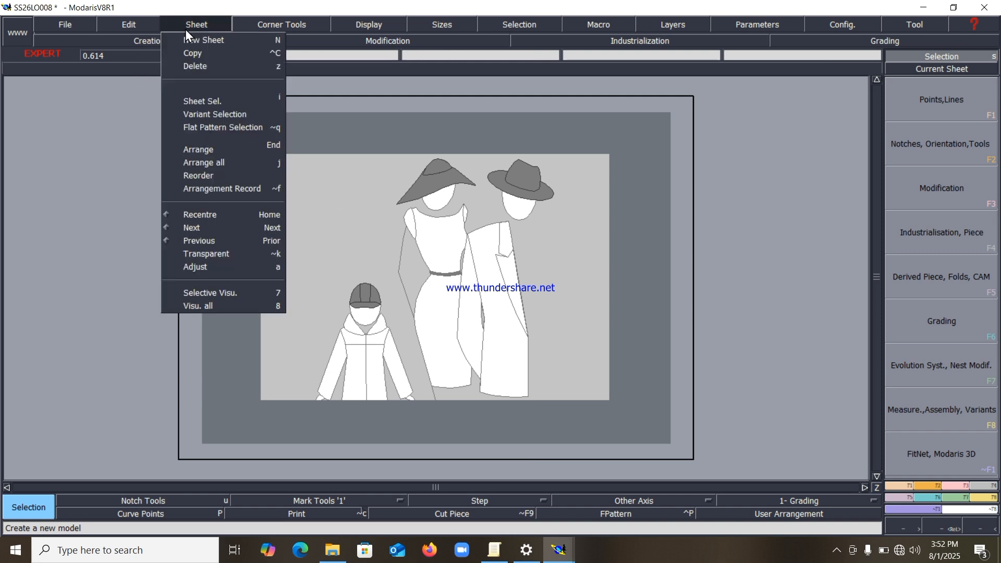
{"action": "left_click", "coordinate": [200, 37]}
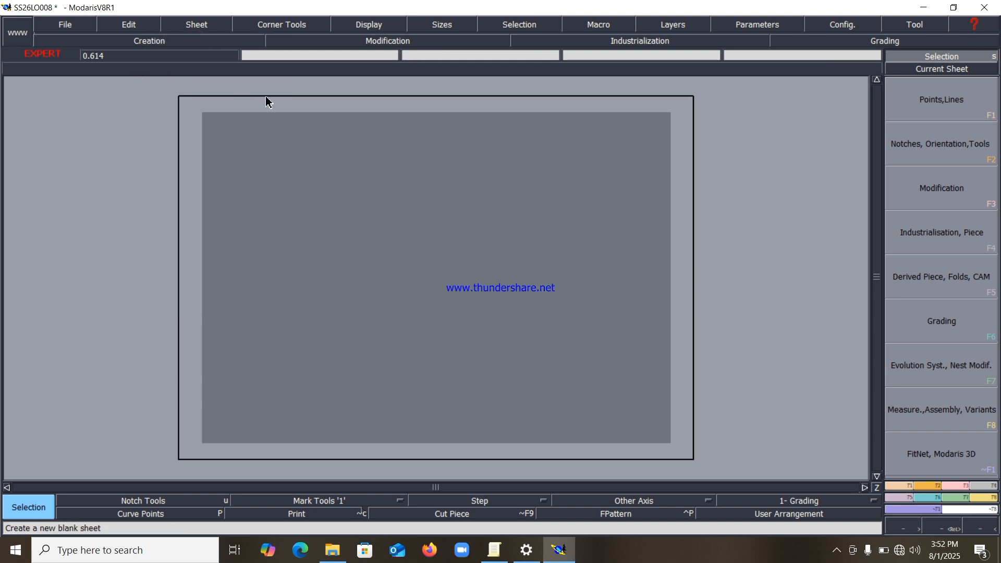
{"action": "left_click", "coordinate": [384, 25]}
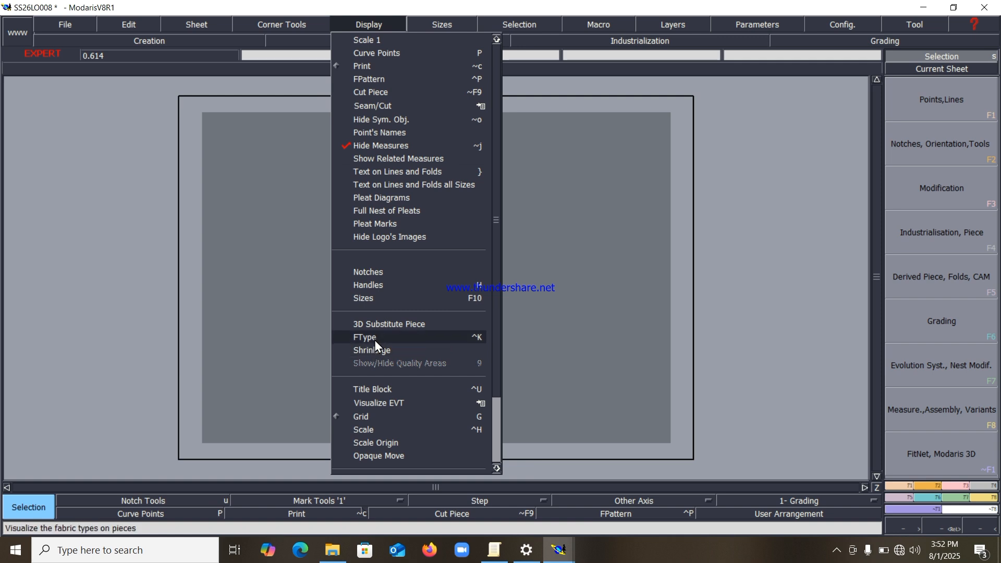
{"action": "left_click", "coordinate": [375, 389]}
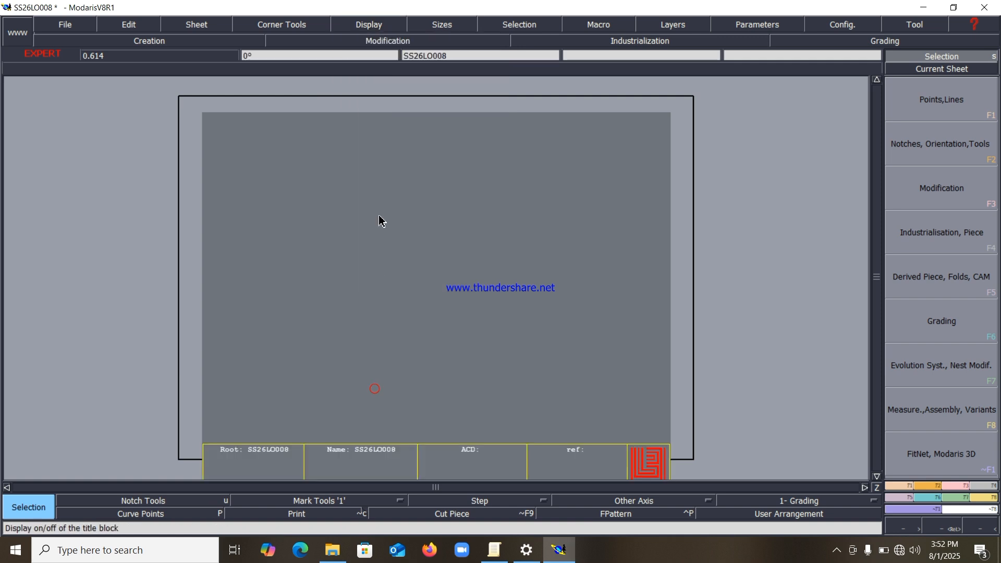
{"action": "left_click", "coordinate": [381, 26]}
{"action": "left_click", "coordinate": [361, 300]}
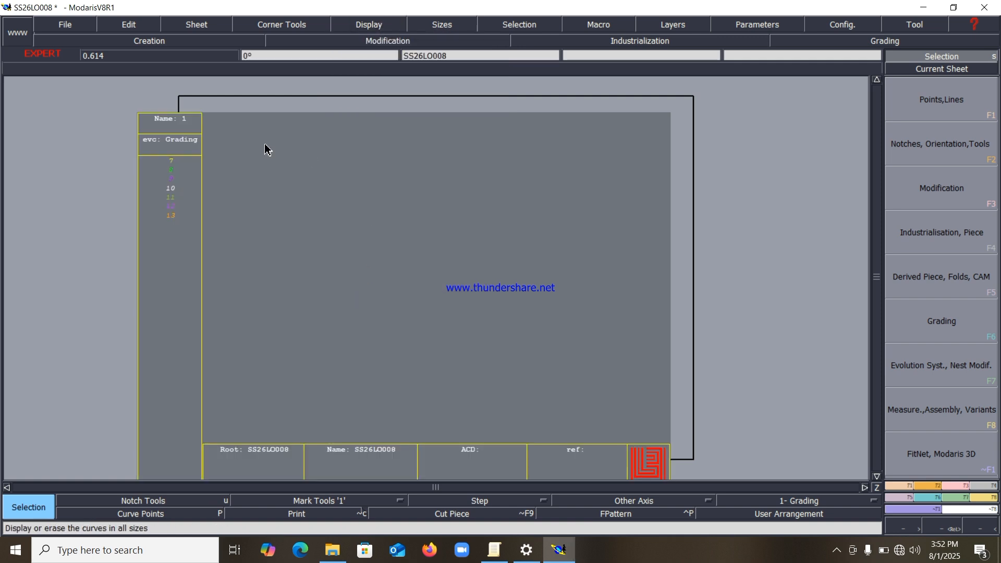
Step: Turn off Hide Measures and arrange all the sheets on the desk
{"action": "left_click", "coordinate": [372, 21]}
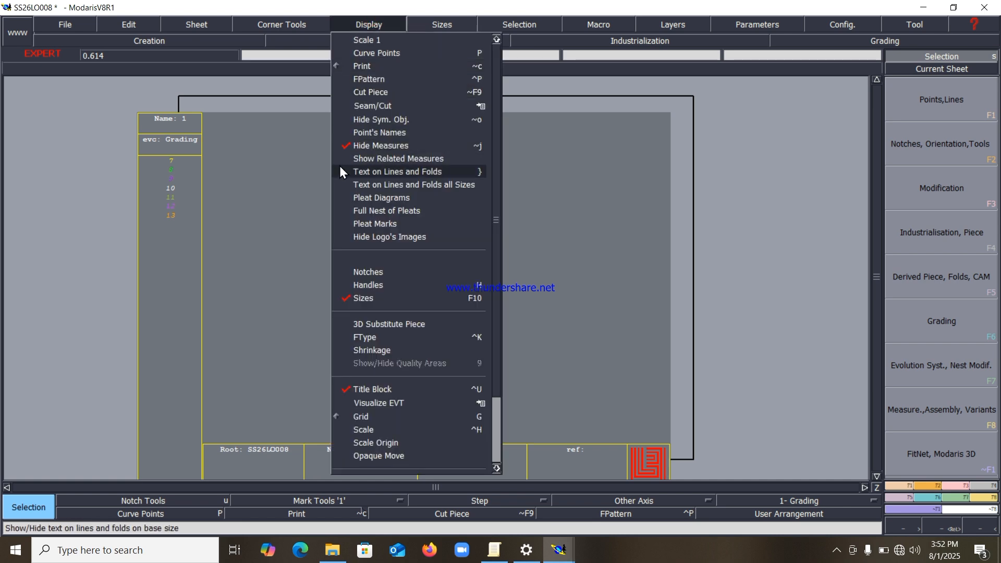
{"action": "left_click", "coordinate": [349, 145]}
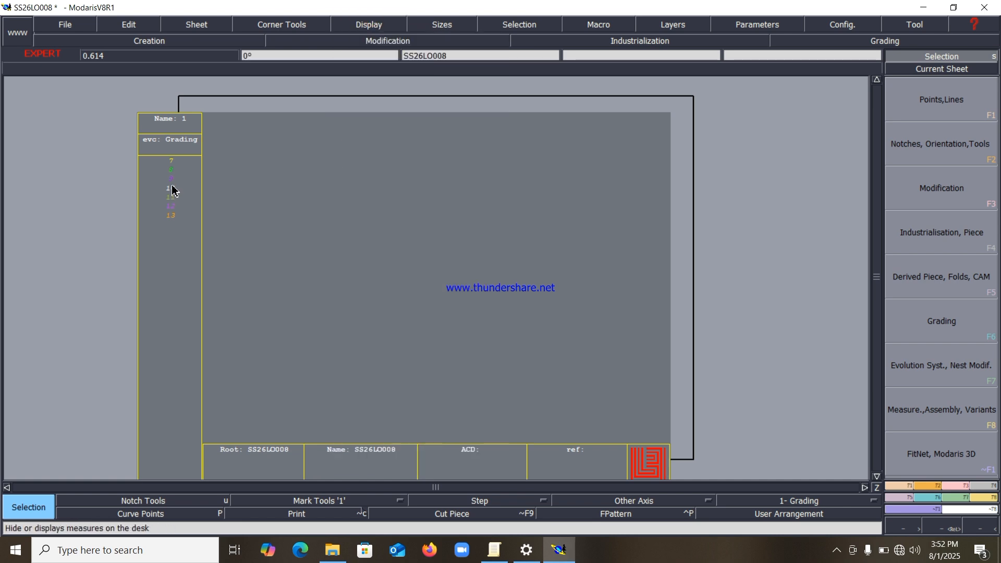
{"action": "key", "text": "j"}
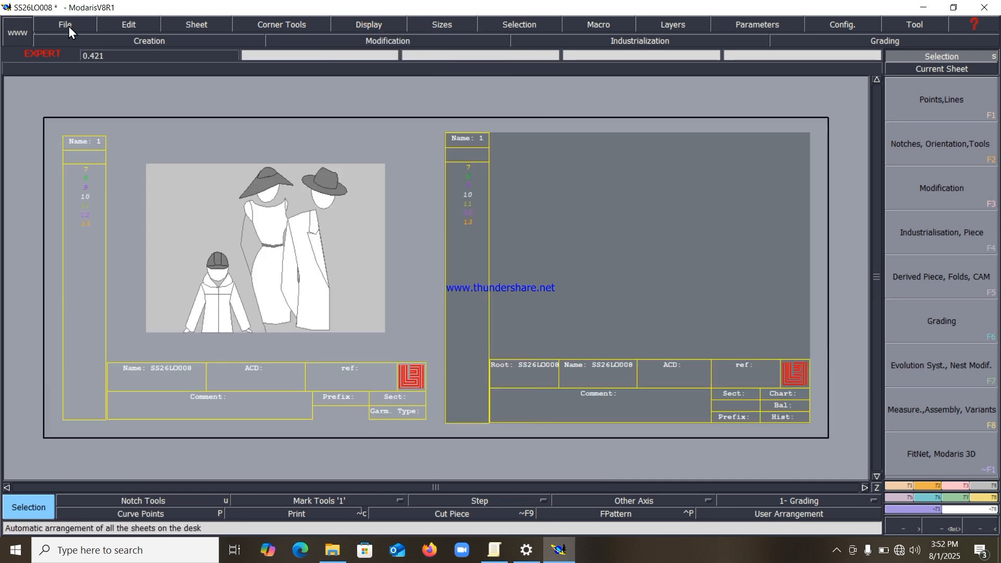
Step: Rename size 10 in the model sheet's size list to M and make the blank sheet current
{"action": "left_click", "coordinate": [120, 25]}
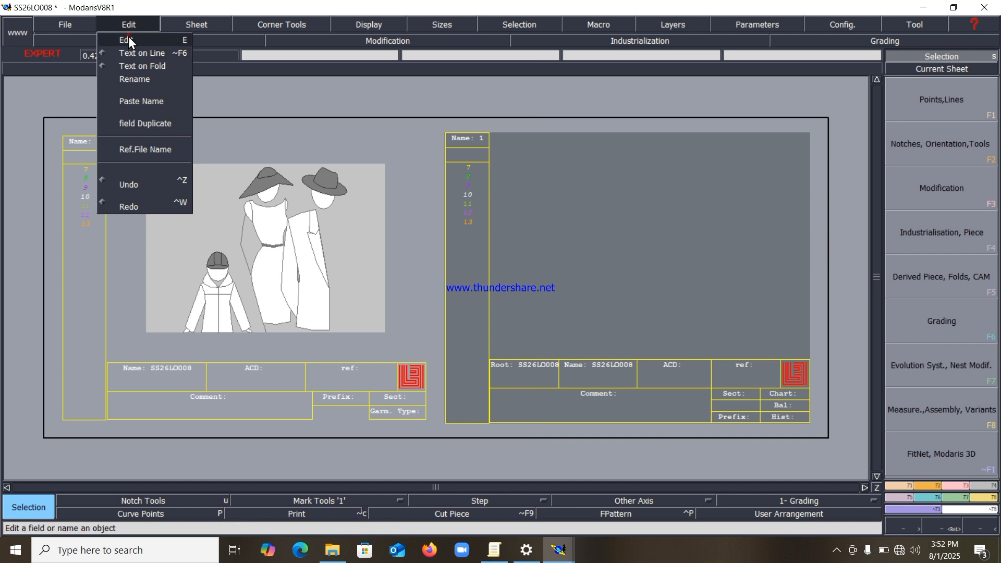
{"action": "left_click", "coordinate": [128, 37]}
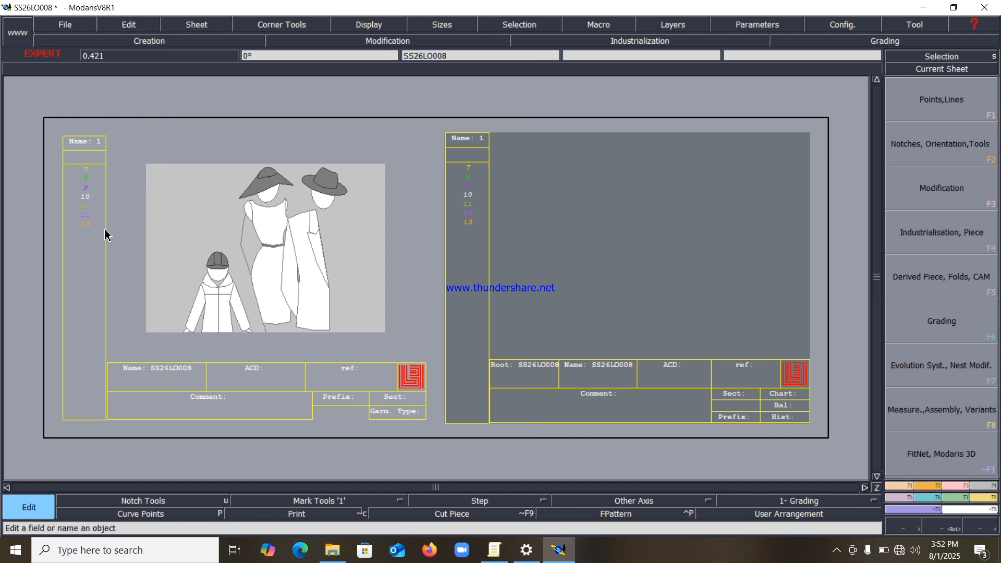
{"action": "left_click", "coordinate": [84, 196]}
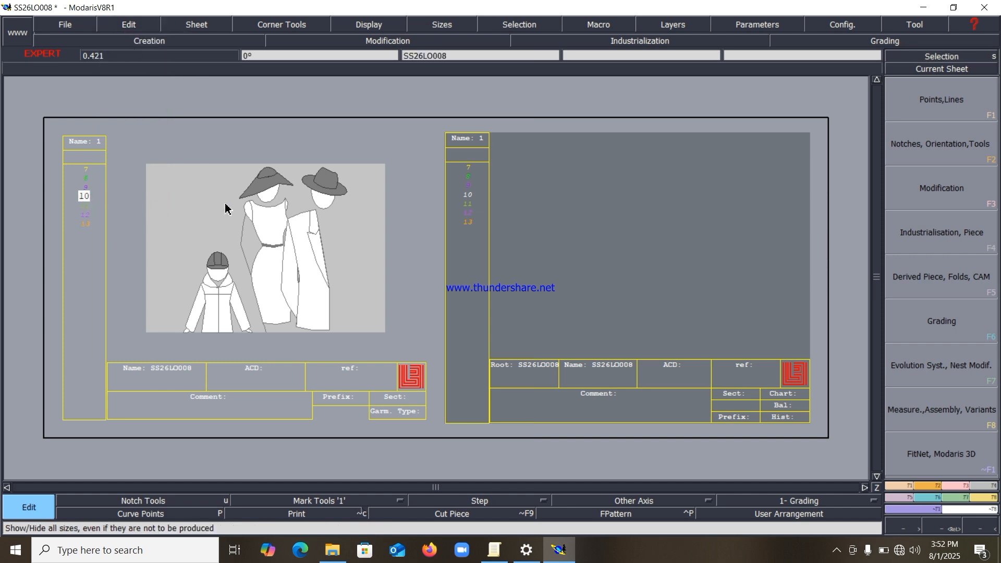
{"action": "type", "text": "M"}
{"action": "key", "text": "Return"}
{"action": "left_click", "coordinate": [542, 255]}
{"action": "key", "text": "Home"}
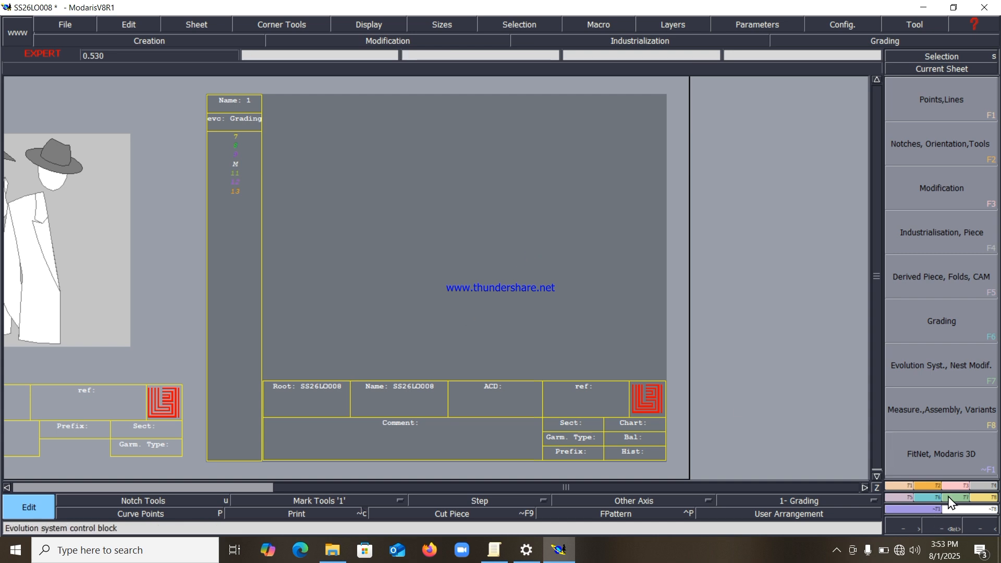
{"action": "left_click", "coordinate": [926, 486]}
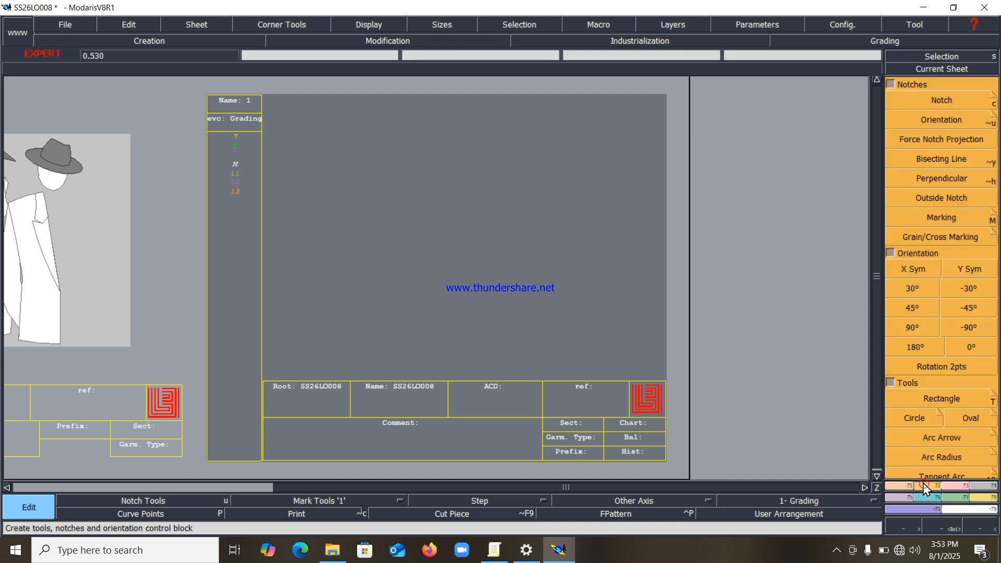
{"action": "left_click", "coordinate": [942, 398]}
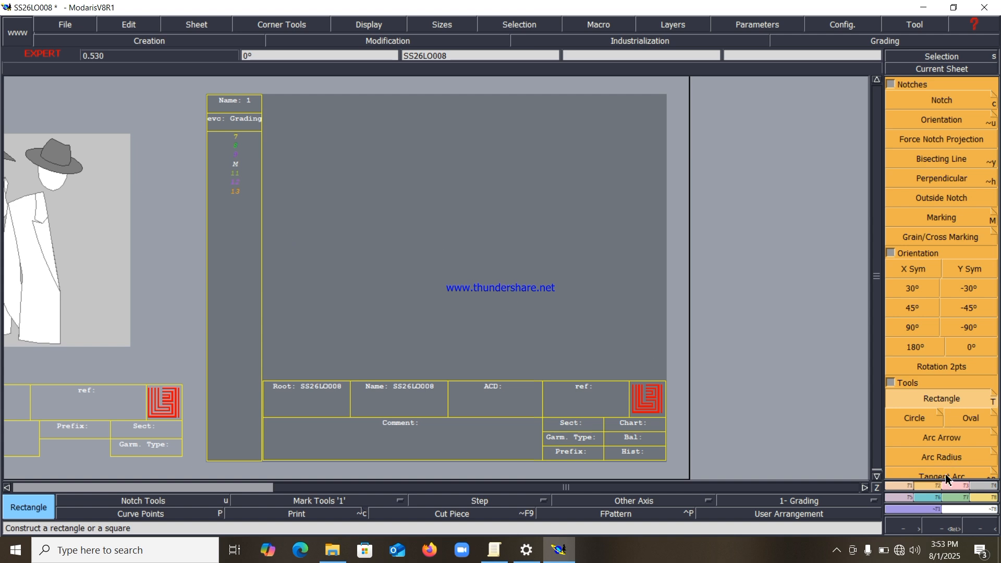
{"action": "key", "text": "ctrl+z"}
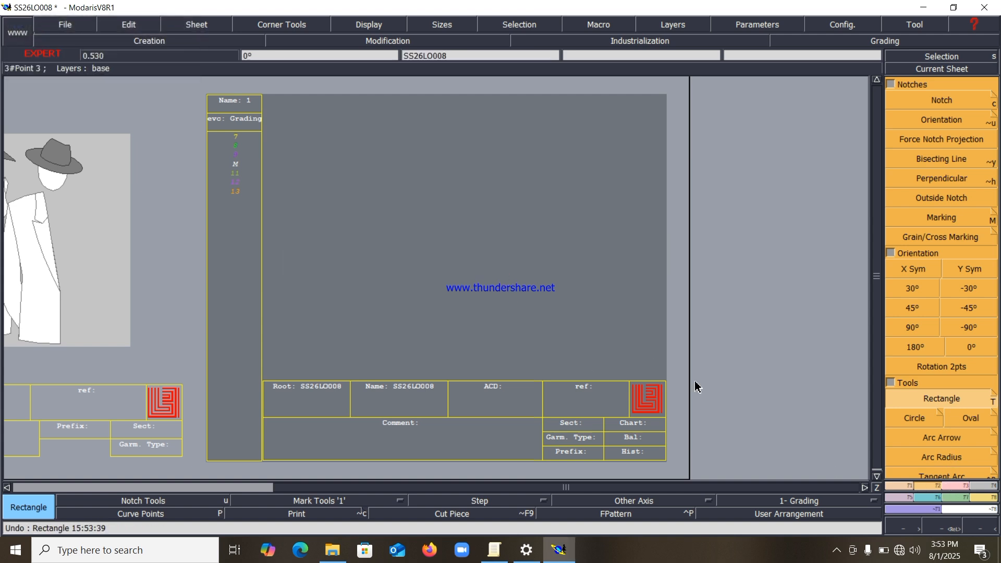
Step: Draw a horizontal straight line across the blank sheet with a dx of 91 cm
{"action": "left_click", "coordinate": [907, 487]}
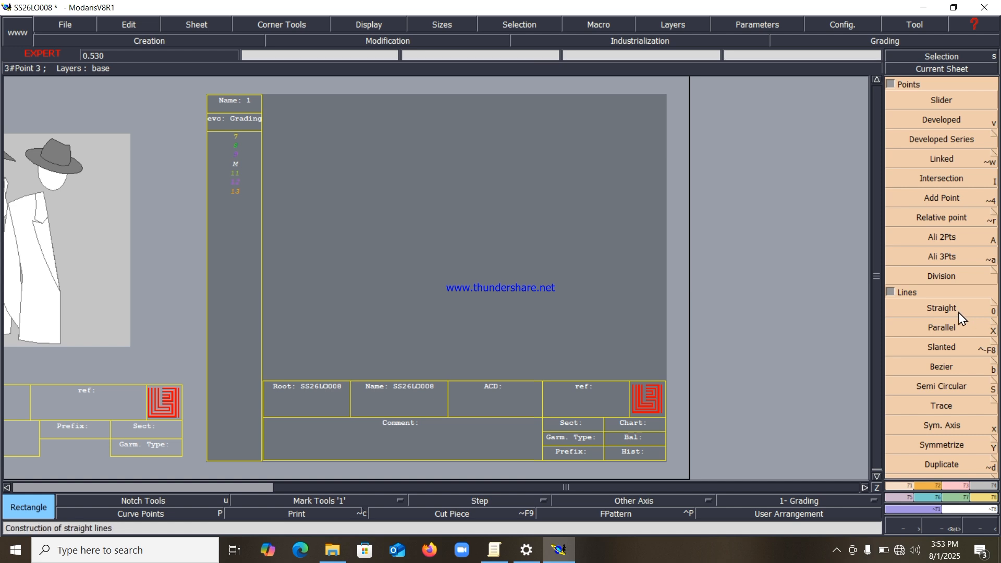
{"action": "left_click", "coordinate": [942, 308]}
{"action": "left_click", "coordinate": [297, 262]}
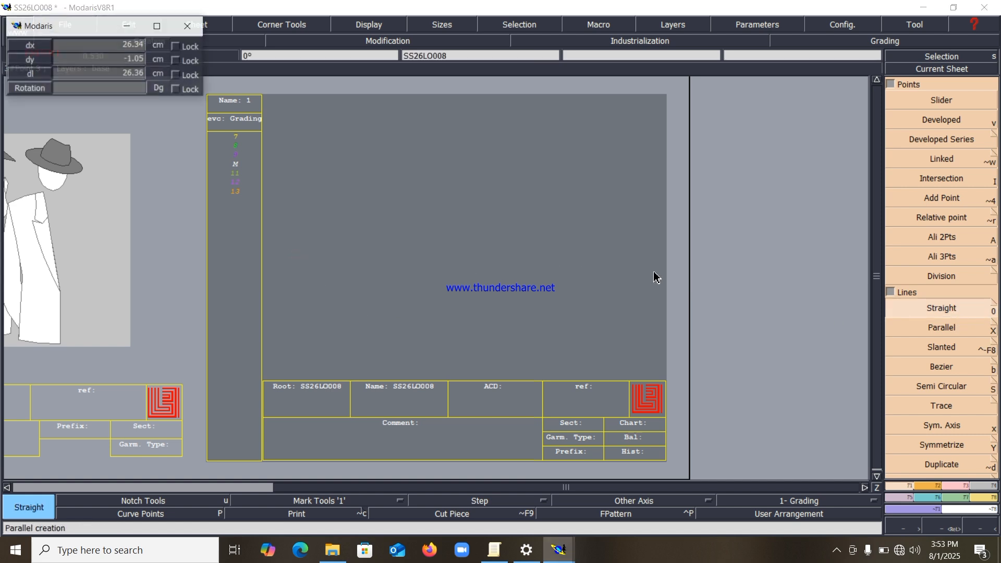
{"action": "type", "text": "9"}
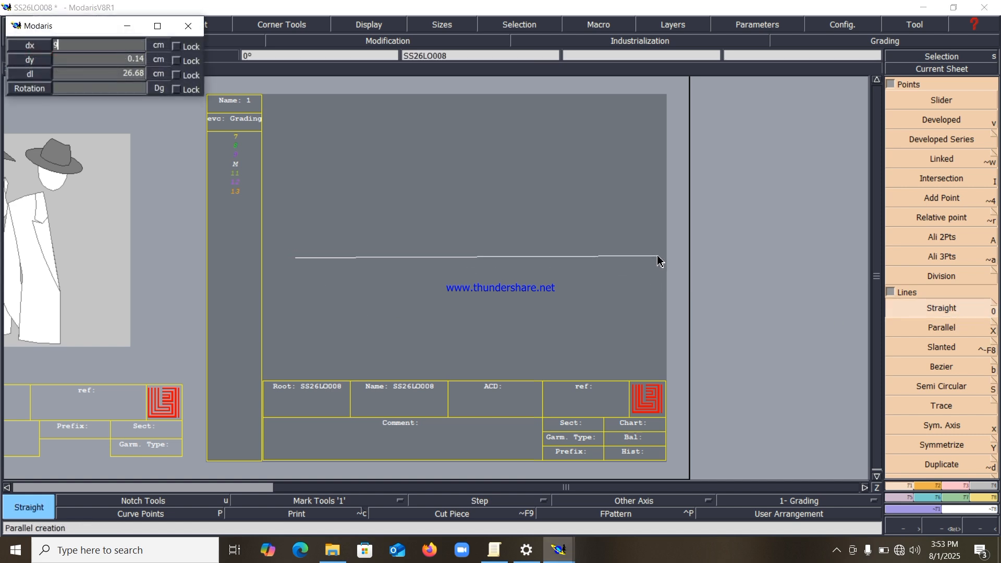
{"action": "type", "text": "1"}
{"action": "key", "text": "Return"}
{"action": "key", "text": "Home"}
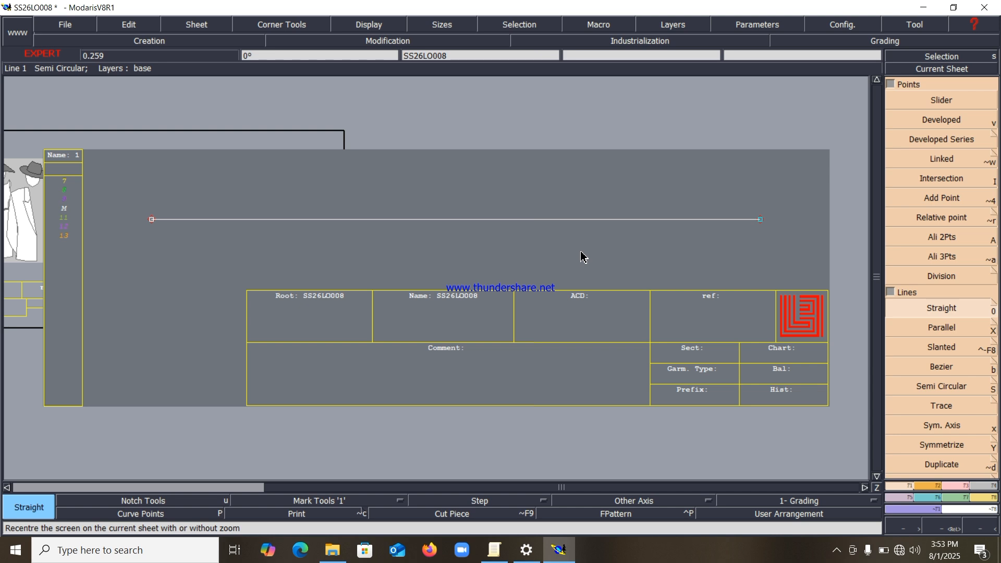
Step: Place a developed point on the horizontal line at a curve length of -69 cm from its right end
{"action": "left_click", "coordinate": [933, 121]}
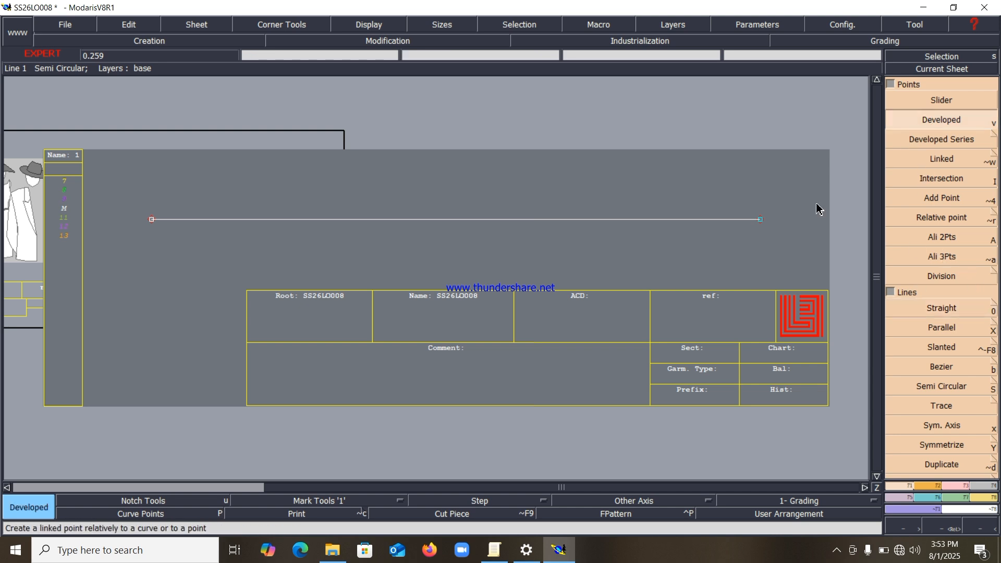
{"action": "left_click", "coordinate": [760, 220]}
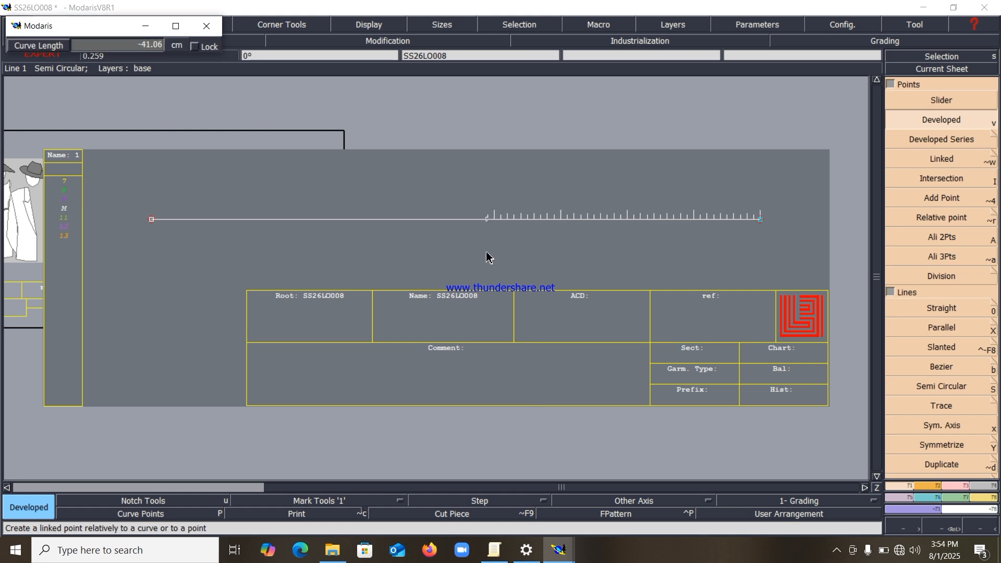
{"action": "key", "text": "Down"}
{"action": "type", "text": "-69"}
{"action": "key", "text": "Return"}
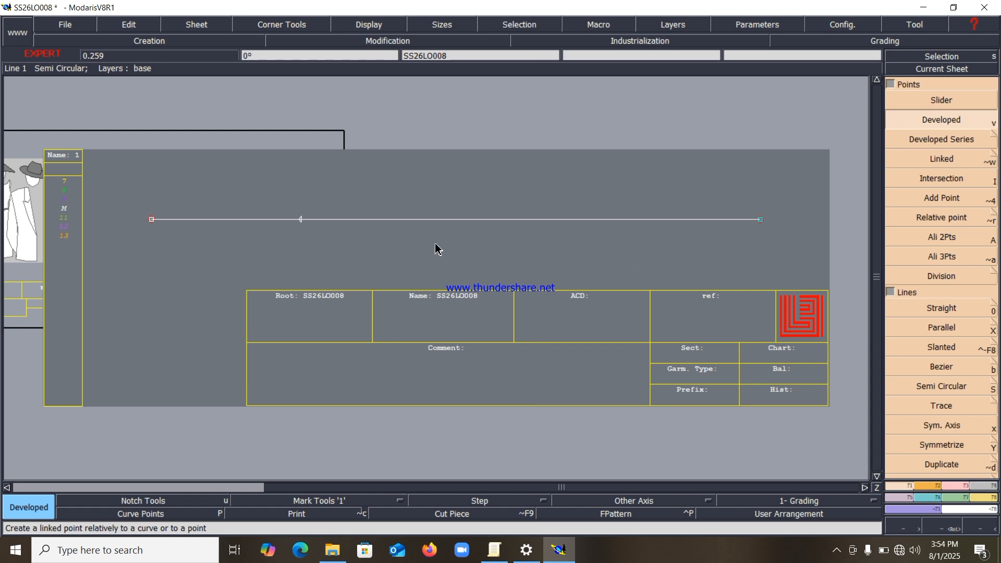
{"action": "left_click", "coordinate": [301, 220]}
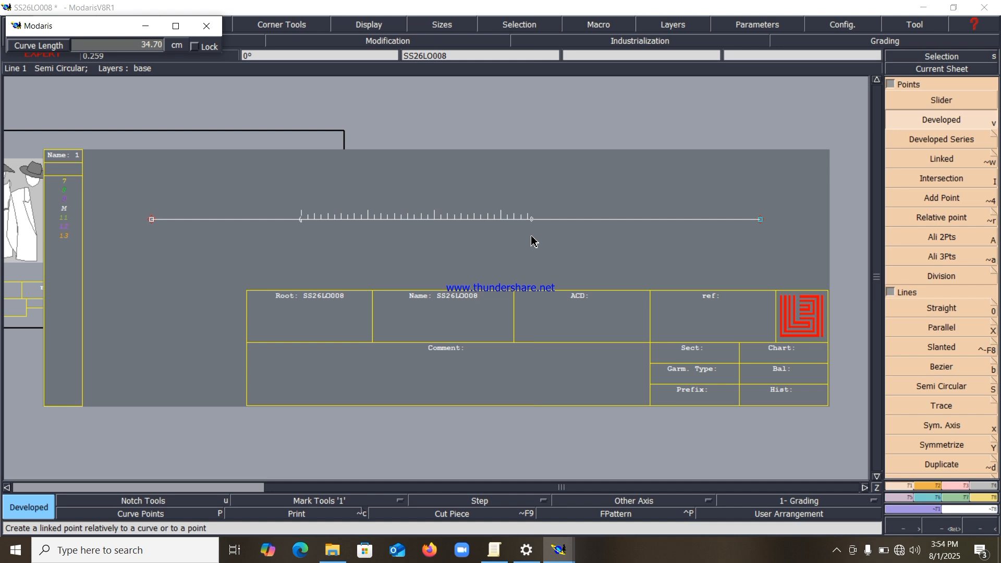
{"action": "key", "text": "Down"}
{"action": "type", "text": "32"}
{"action": "key", "text": "Return"}
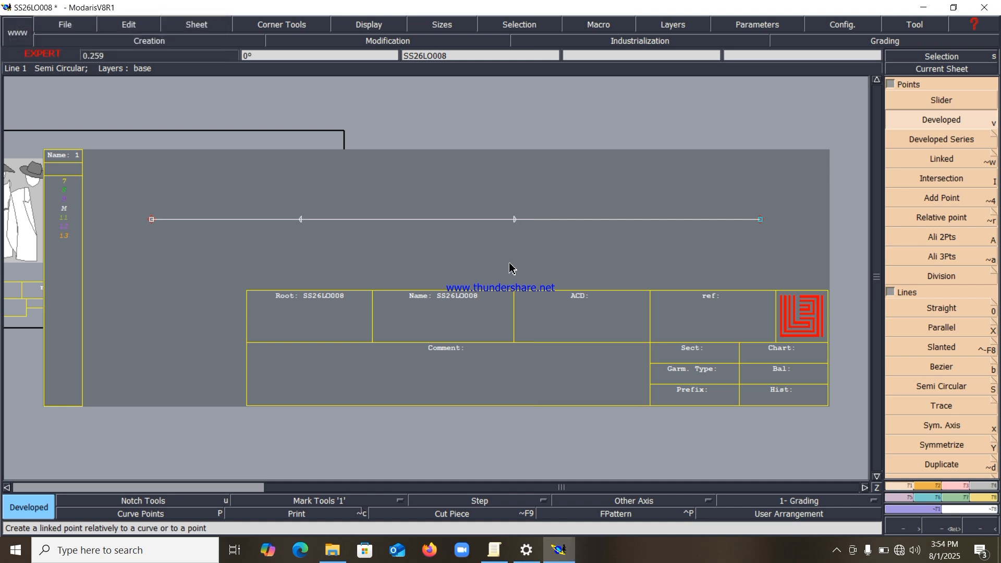
{"action": "key", "text": "ctrl+z"}
Step: Add a developed point 34 cm to the right of the existing one and another measured from the line's left end, short of the existing point
{"action": "left_click", "coordinate": [301, 219]}
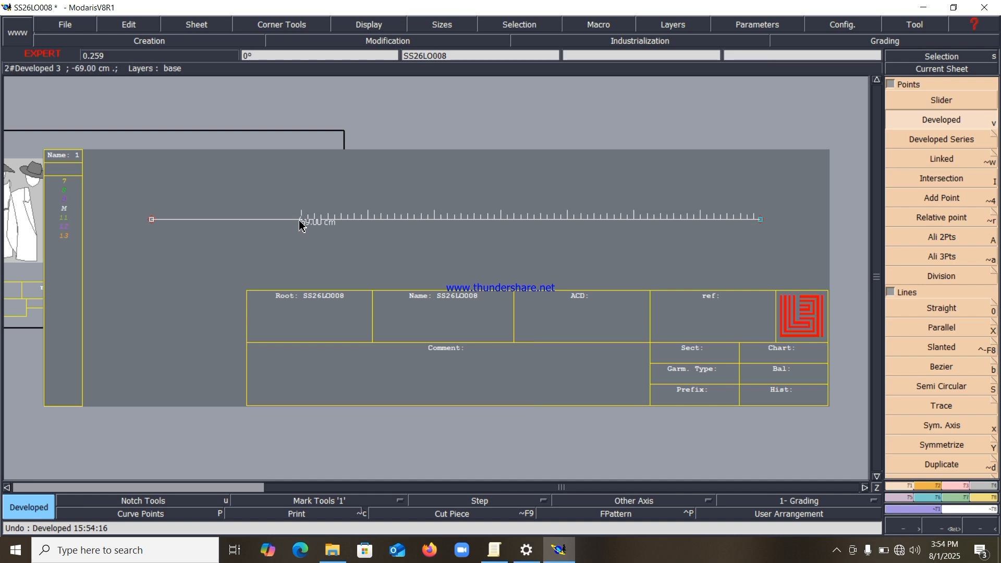
{"action": "key", "text": "Down"}
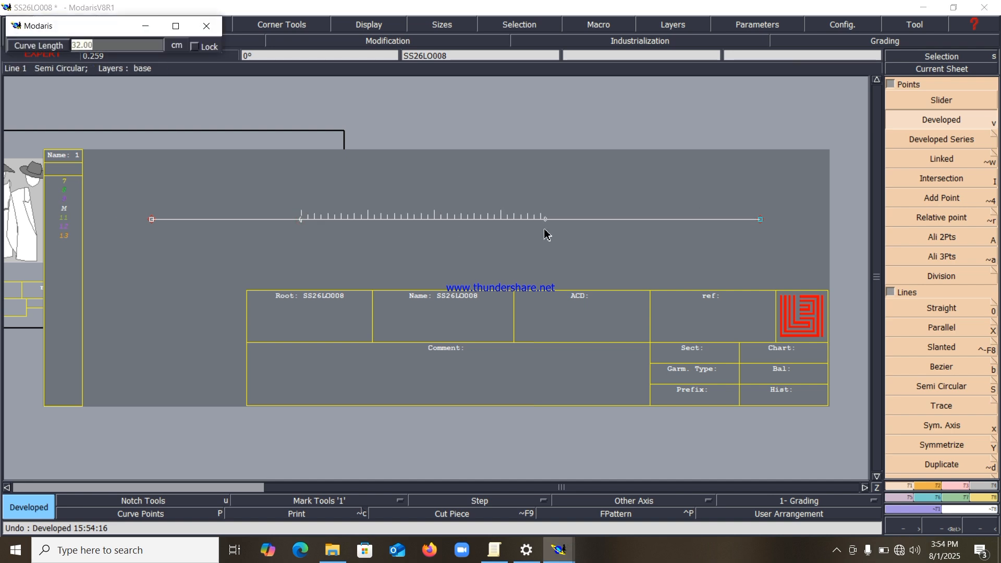
{"action": "type", "text": "34"}
{"action": "key", "text": "Return"}
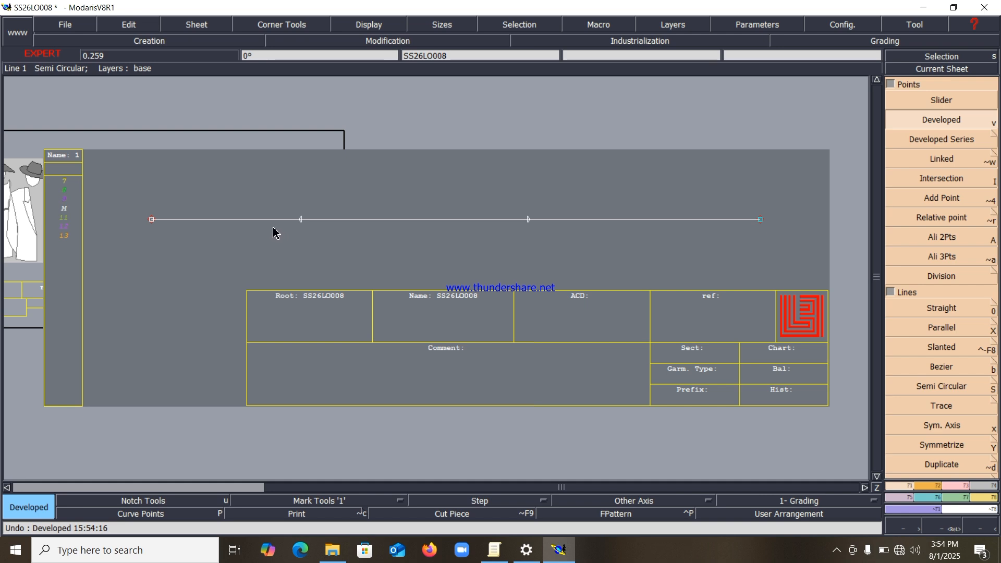
{"action": "left_click", "coordinate": [151, 220]}
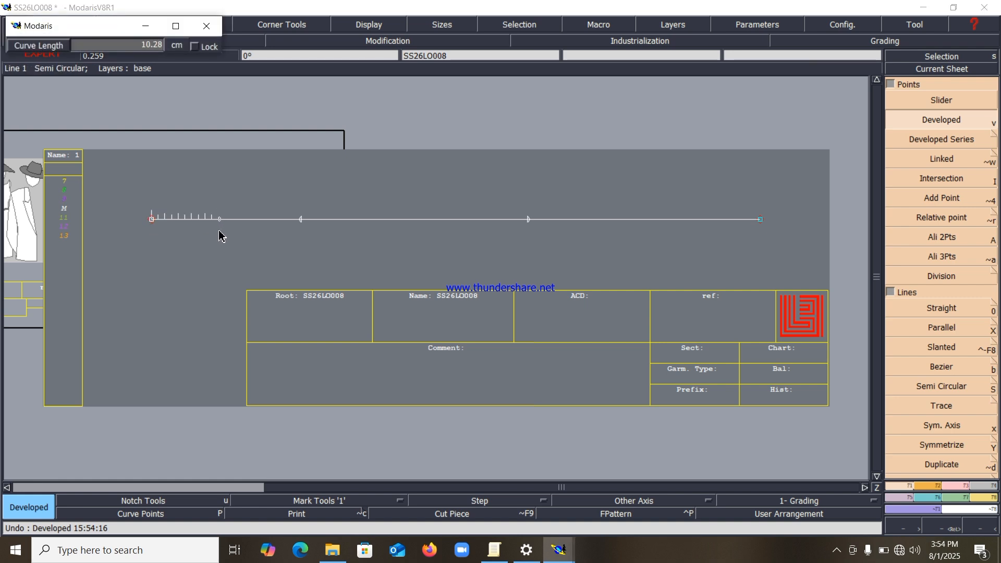
{"action": "left_click", "coordinate": [267, 246]}
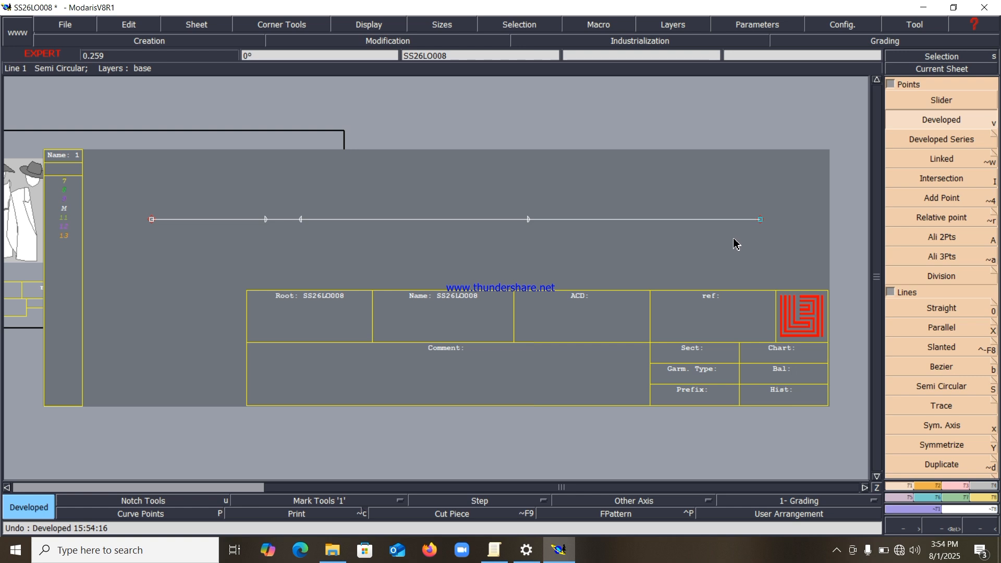
Step: Draw a vertical straight line upward from the base line's right end with dx 0 and dy 9.5 cm
{"action": "key", "text": "0"}
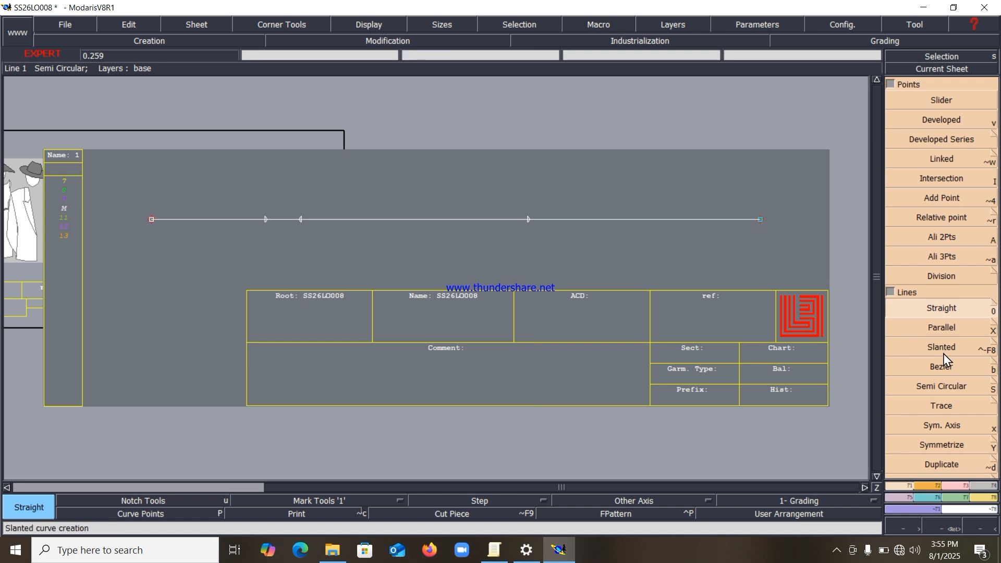
{"action": "left_click", "coordinate": [760, 220]}
{"action": "type", "text": "0"}
{"action": "key", "text": "Return"}
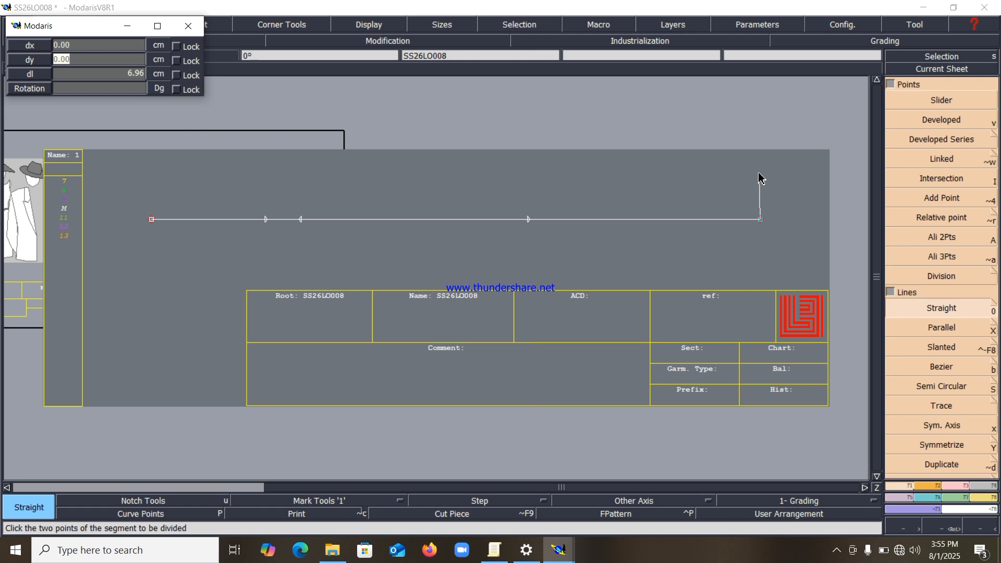
{"action": "type", "text": "10"}
{"action": "key", "text": "BackSpace"}
{"action": "key", "text": "BackSpace"}
{"action": "type", "text": "9.5"}
{"action": "key", "text": "Return"}
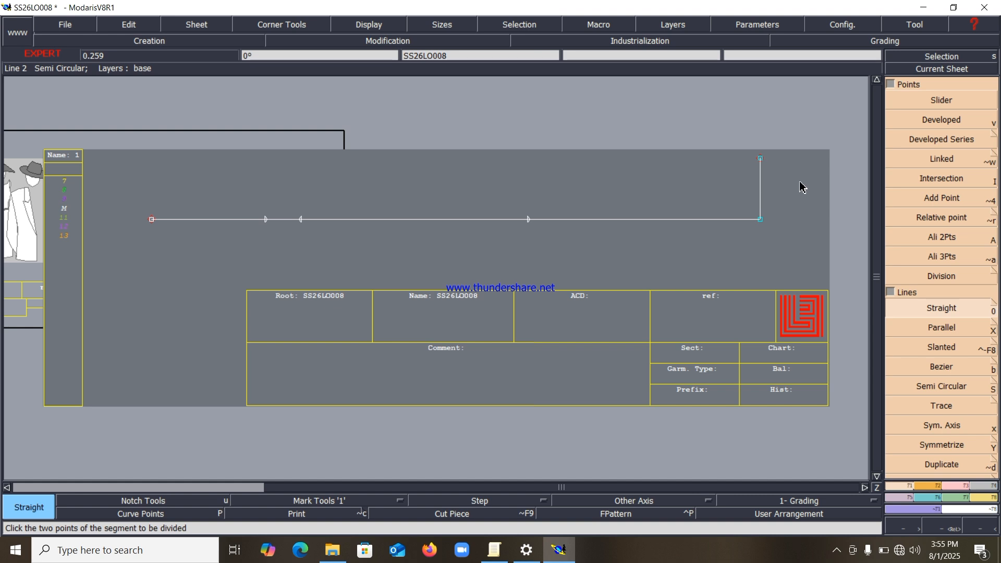
Step: Lengthen the vertical line at the base line's right end by 3 cm using Len.Str.Line
{"action": "key", "text": "F2"}
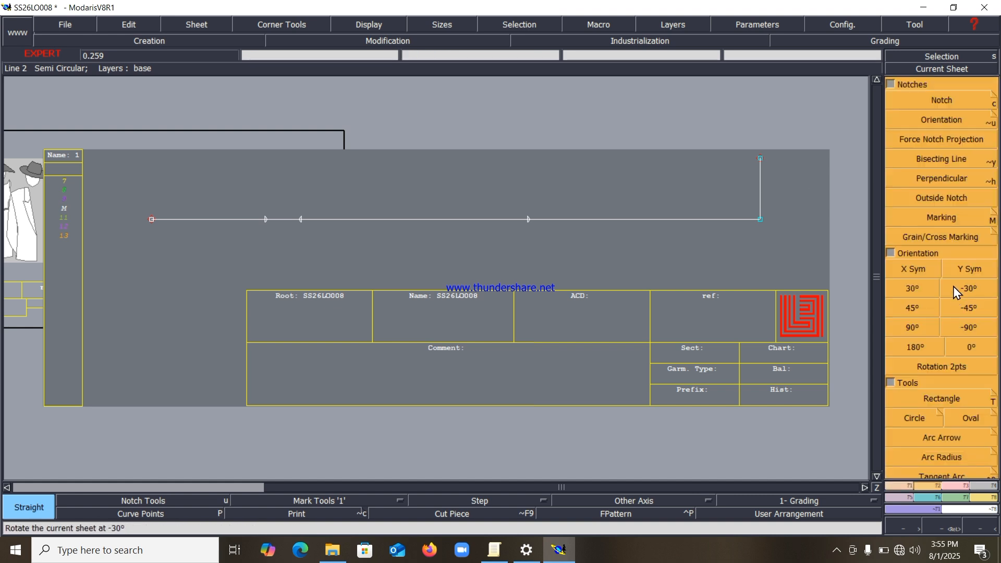
{"action": "key", "text": "F3"}
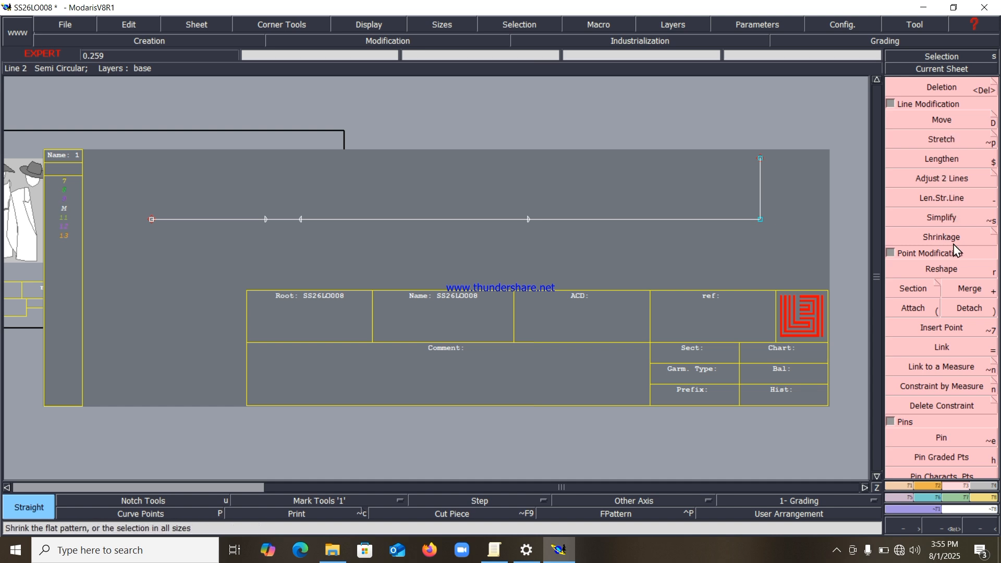
{"action": "key", "text": "F1"}
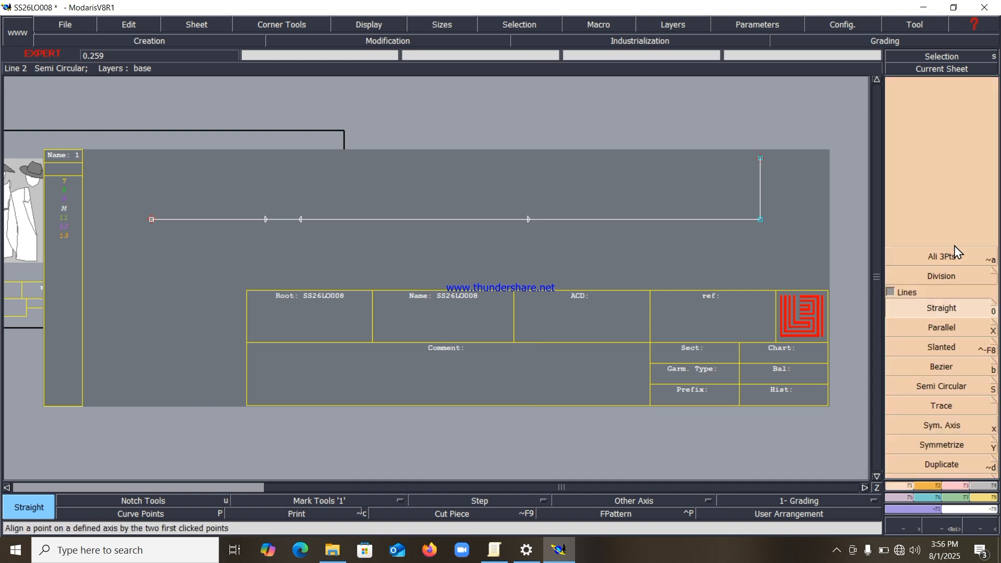
{"action": "key", "text": "F3"}
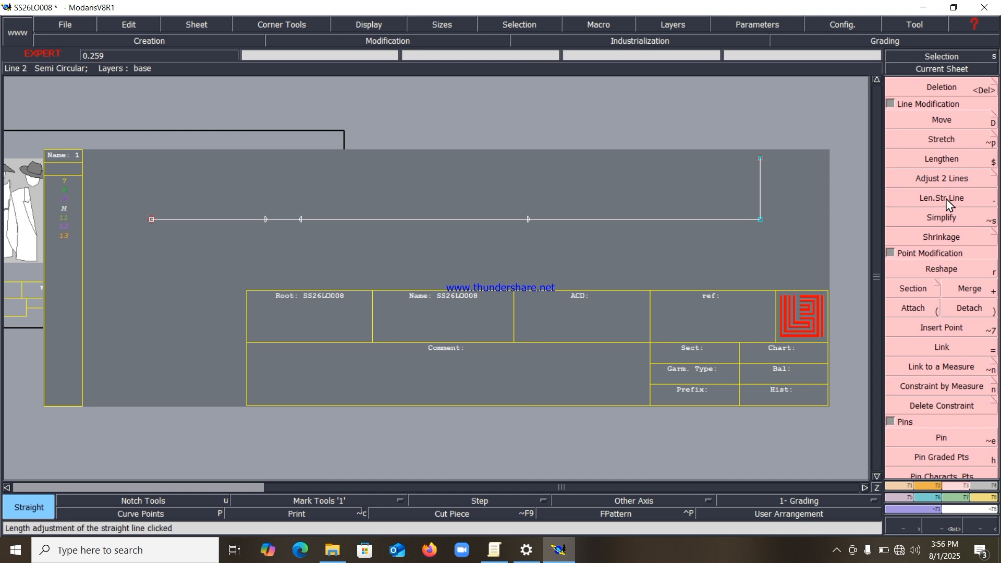
{"action": "left_click", "coordinate": [950, 199]}
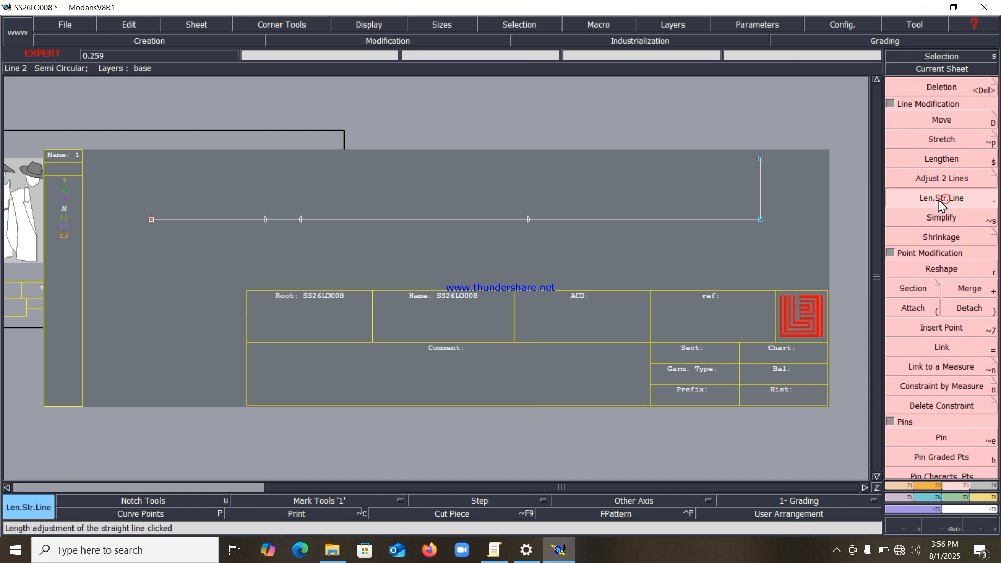
{"action": "left_click", "coordinate": [760, 177]}
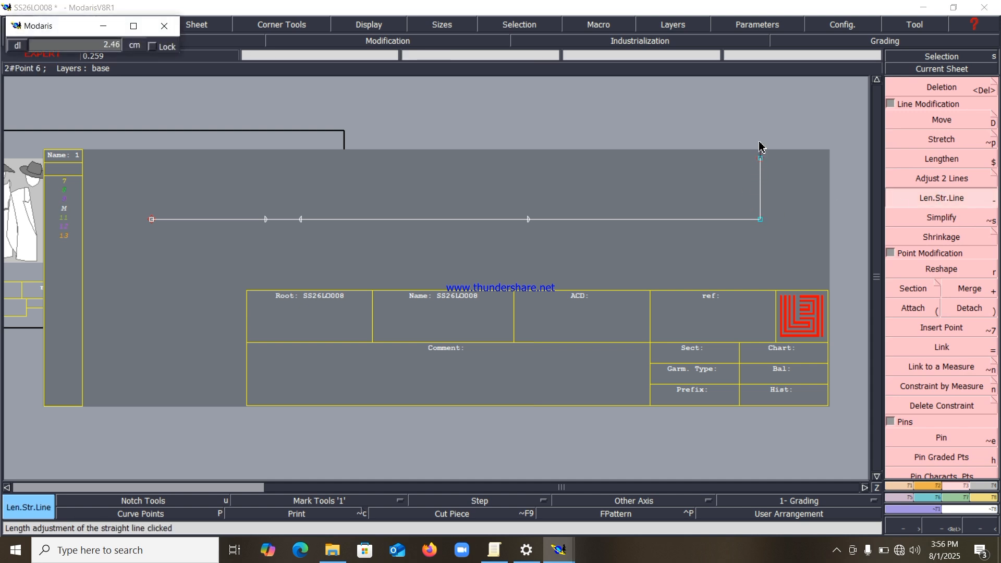
{"action": "type", "text": "3"}
{"action": "key", "text": "Return"}
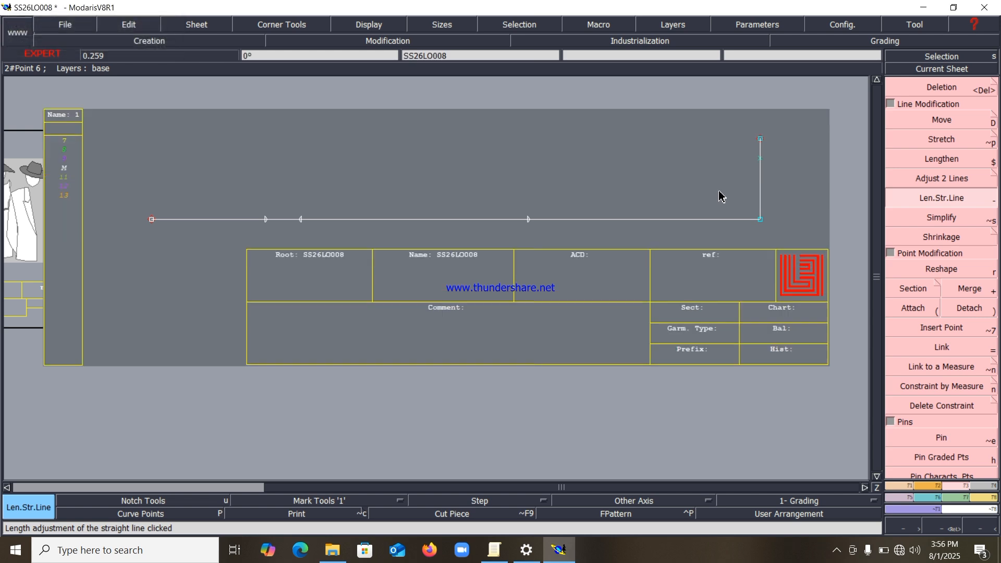
Step: Draw a vertical straight line from the middle developed point on the base line with dx 0 and dy 13.5 cm
{"action": "left_click", "coordinate": [528, 220]}
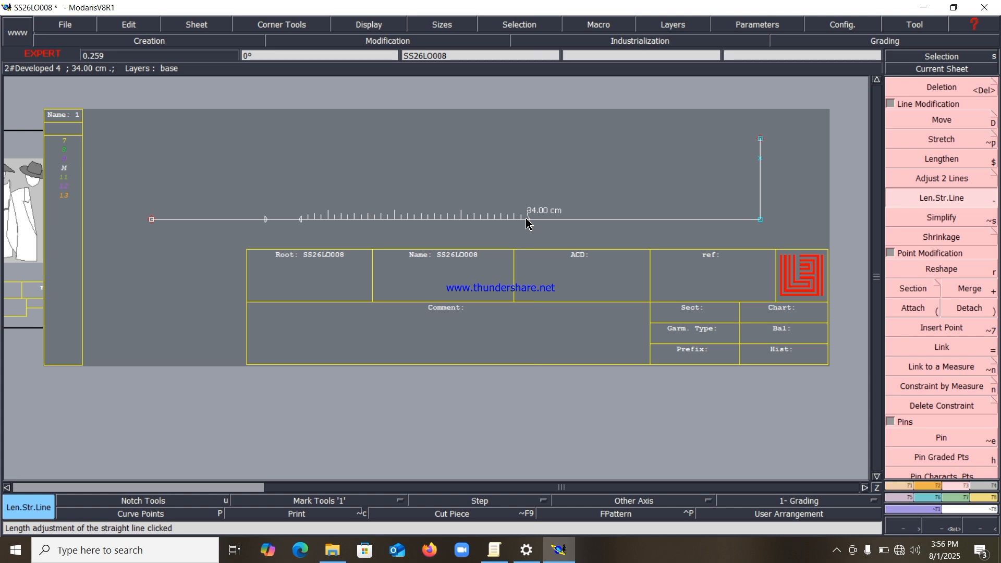
{"action": "left_click", "coordinate": [905, 487]}
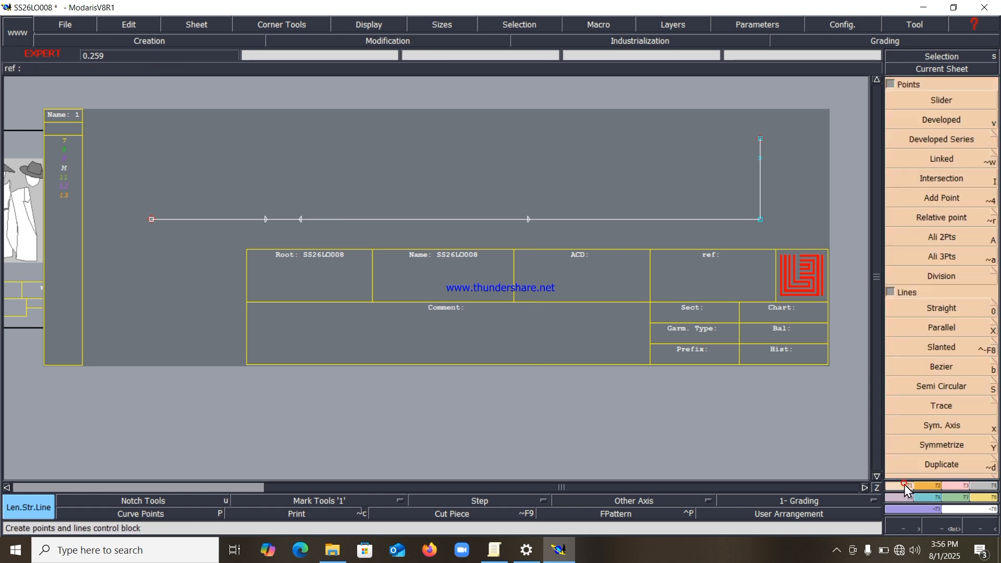
{"action": "left_click", "coordinate": [942, 308]}
{"action": "left_click", "coordinate": [527, 221]}
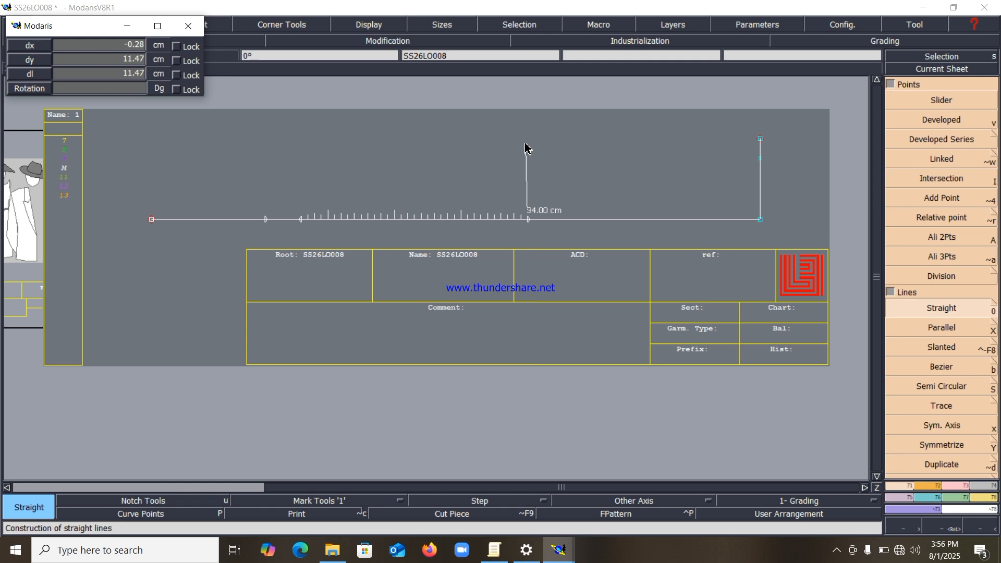
{"action": "type", "text": "0"}
{"action": "key", "text": "Down"}
{"action": "type", "text": "13.5"}
{"action": "key", "text": "Return"}
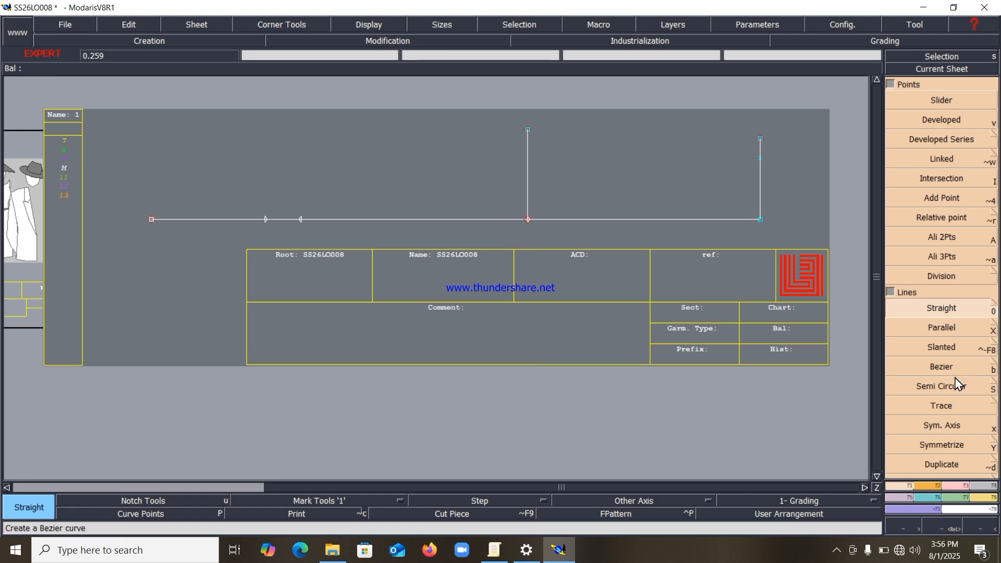
Step: Lengthen the middle vertical line by 3 cm with Len.Str.Line
{"action": "left_click", "coordinate": [956, 488]}
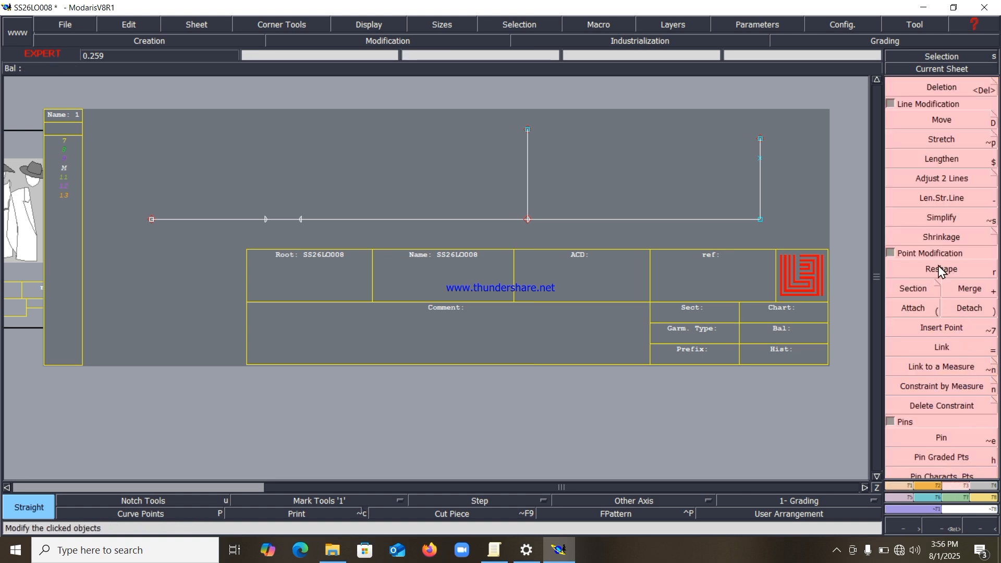
{"action": "left_click", "coordinate": [940, 203]}
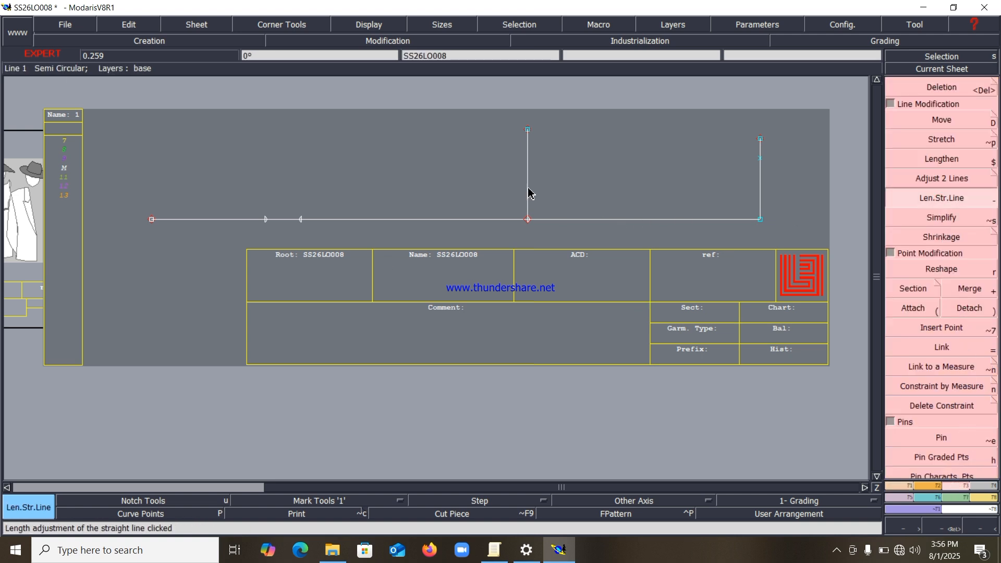
{"action": "left_click", "coordinate": [528, 157]}
{"action": "key", "text": "Down"}
{"action": "type", "text": "3"}
{"action": "key", "text": "Return"}
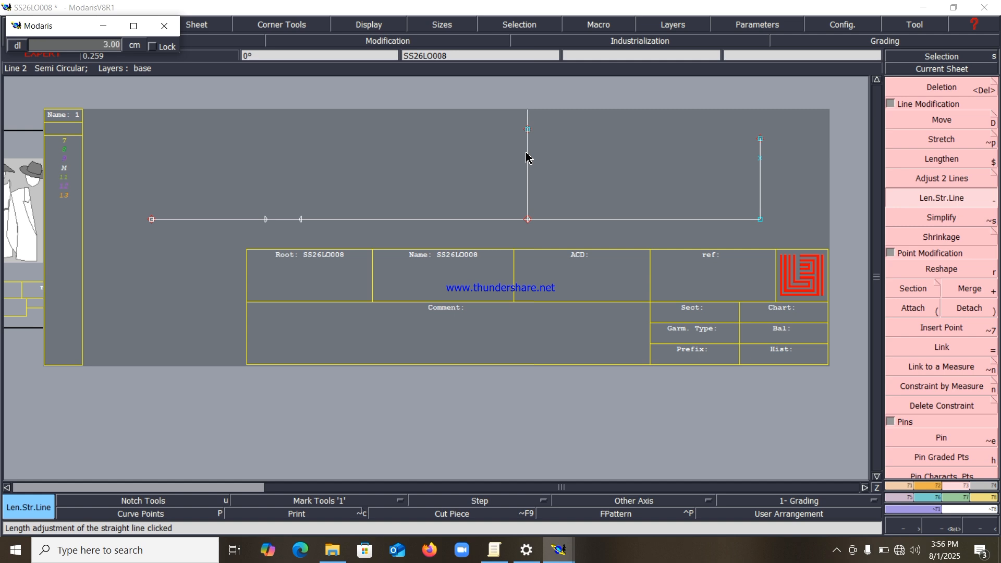
{"action": "key", "text": "Return"}
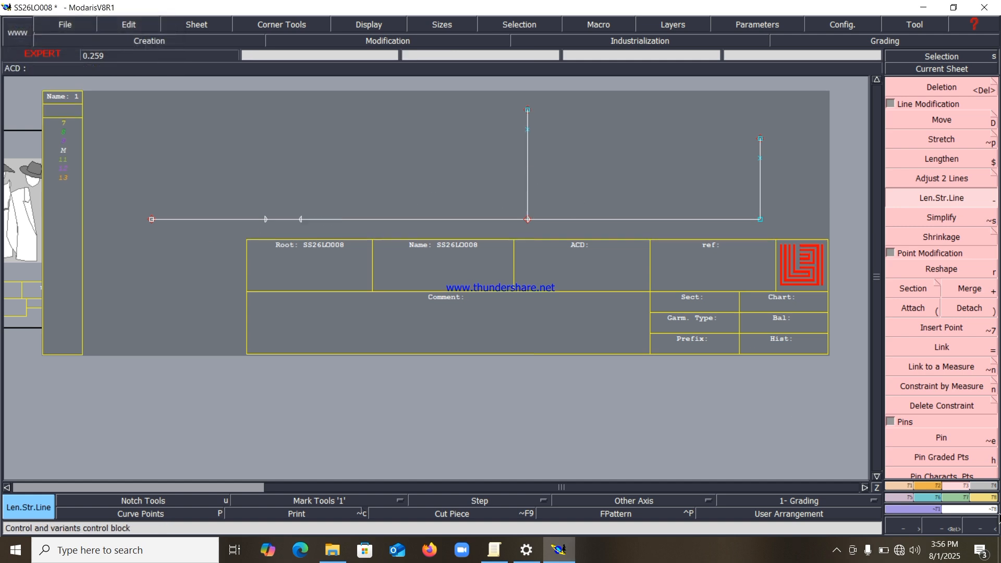
Step: Draw a vertical straight line from the developed point 69 cm from the base line's right end, with dx 0 and dy 22 cm
{"action": "left_click", "coordinate": [910, 484]}
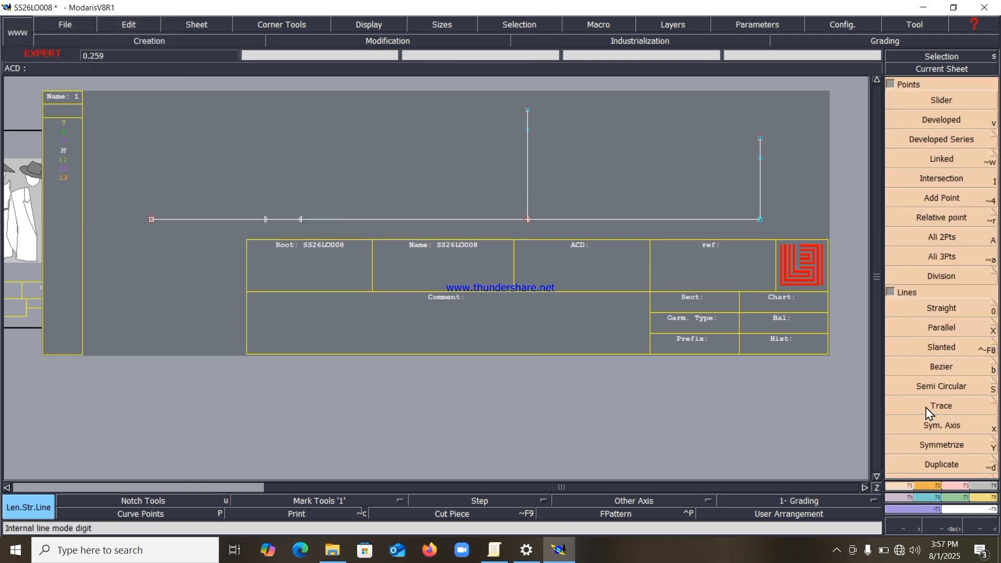
{"action": "left_click", "coordinate": [941, 308]}
{"action": "left_click", "coordinate": [301, 220]}
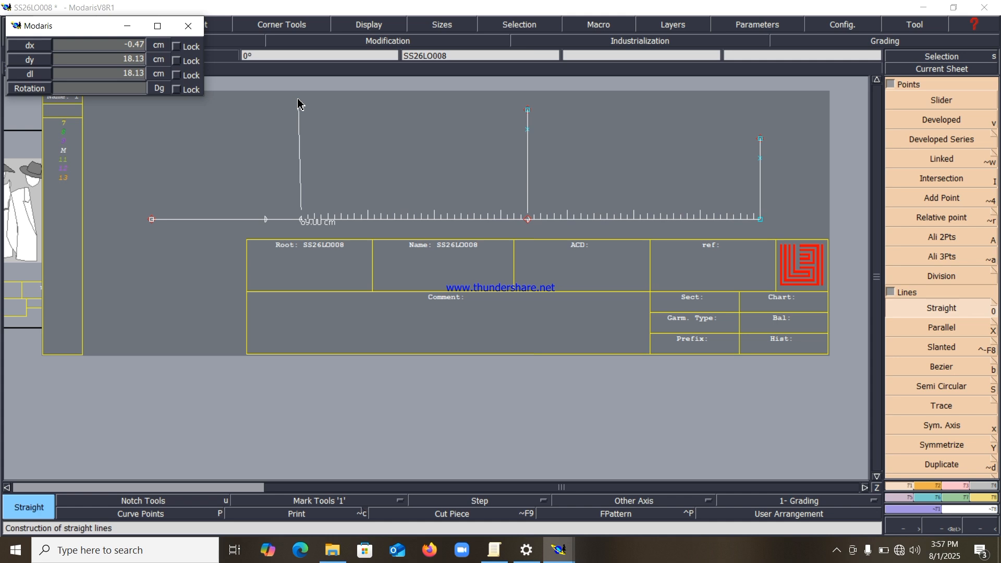
{"action": "key", "text": "Down"}
{"action": "type", "text": "0"}
{"action": "key", "text": "Down"}
{"action": "type", "text": "22"}
{"action": "key", "text": "Return"}
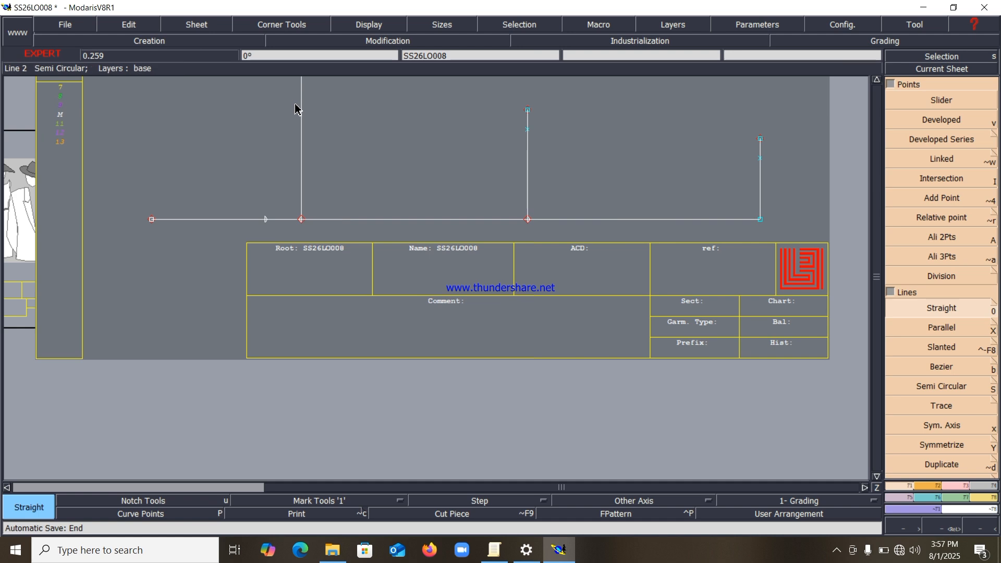
Step: Extend the tallest, leftmost vertical line by 4 cm using Len.Str.Line
{"action": "key", "text": "Home"}
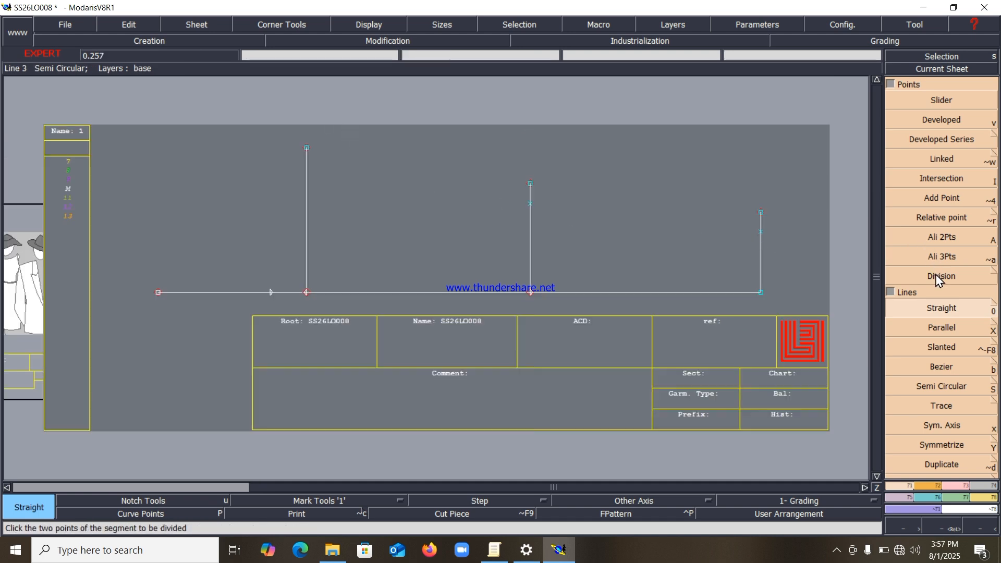
{"action": "left_click", "coordinate": [945, 488]}
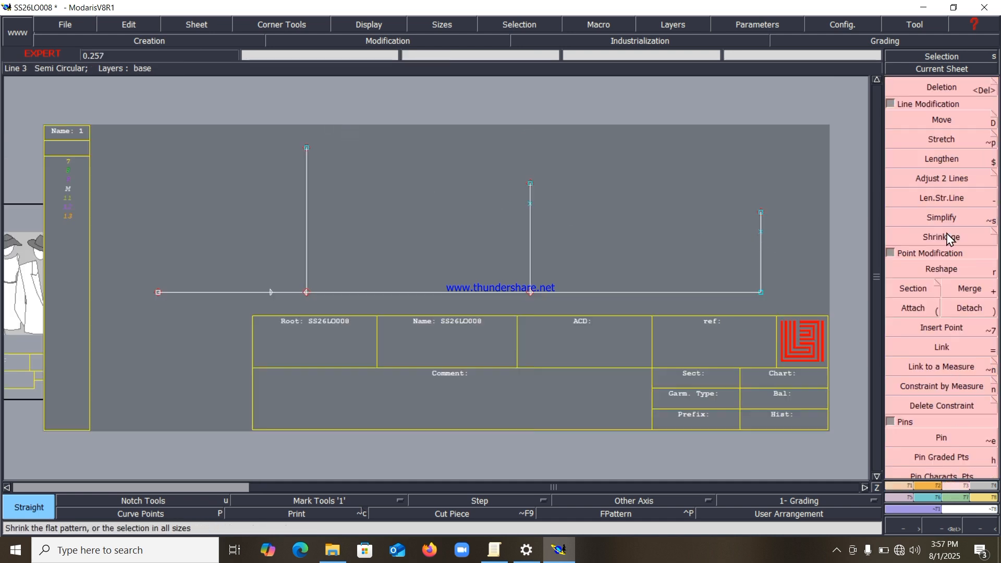
{"action": "left_click", "coordinate": [944, 198]}
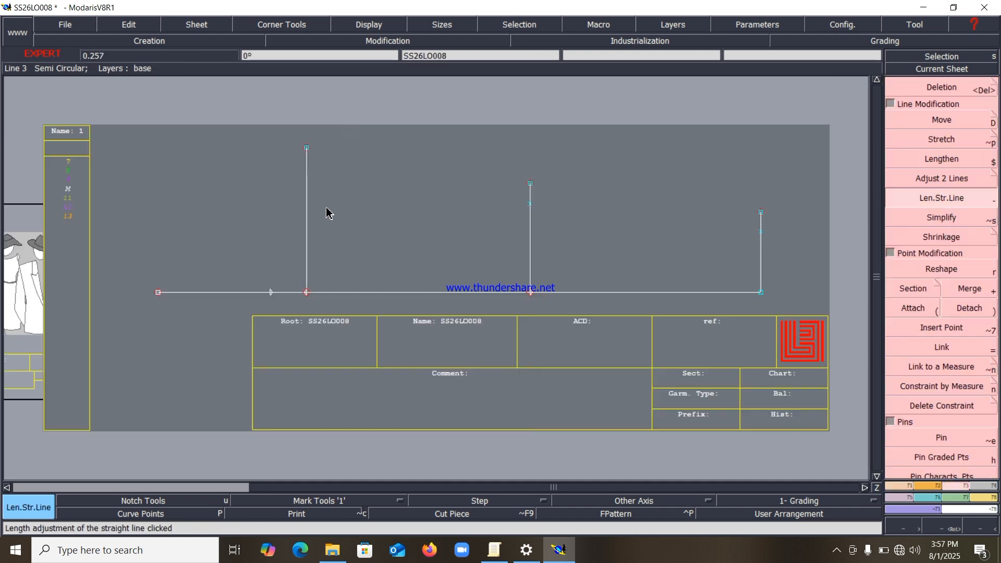
{"action": "left_click", "coordinate": [308, 175]}
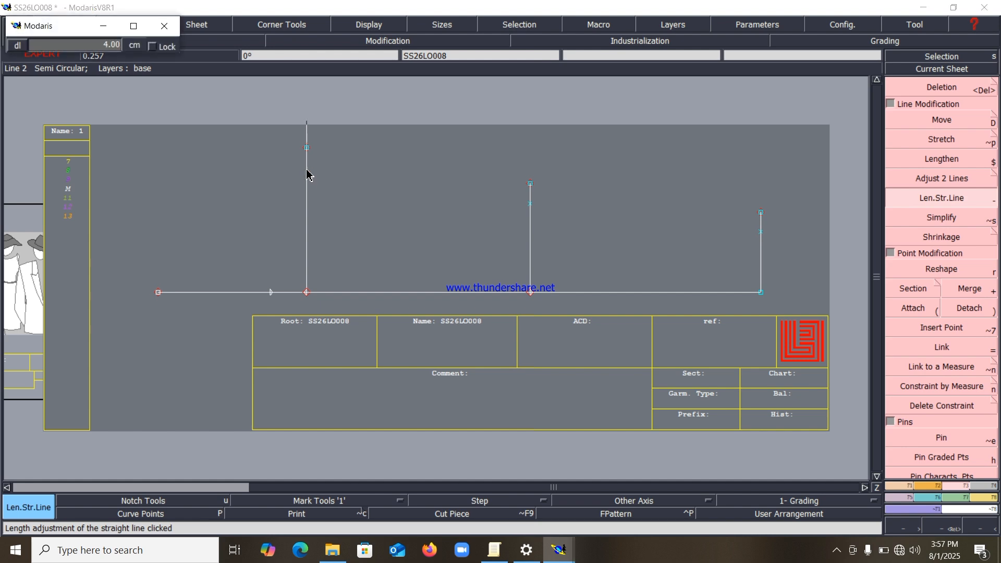
{"action": "key", "text": "Return"}
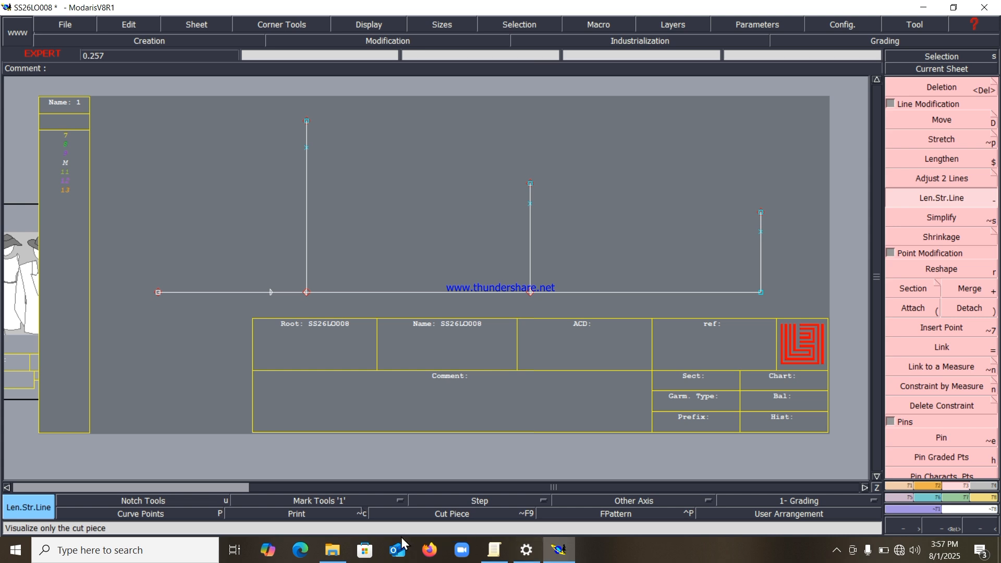
Step: Calculate 41.5 divided by 2 in the Windows Calculator, then close it to return to the pattern sheet
{"action": "left_click", "coordinate": [157, 548]}
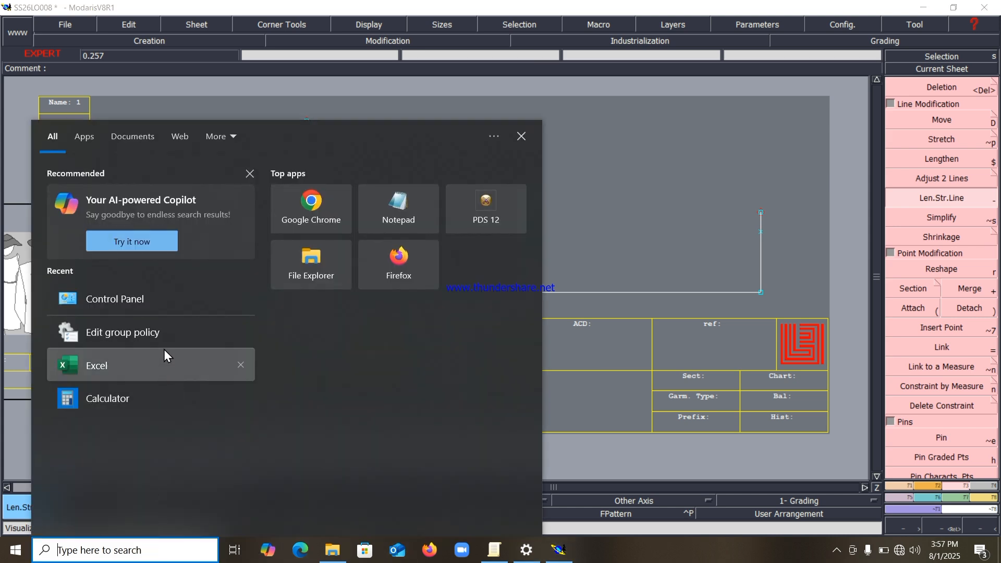
{"action": "left_click", "coordinate": [154, 396]}
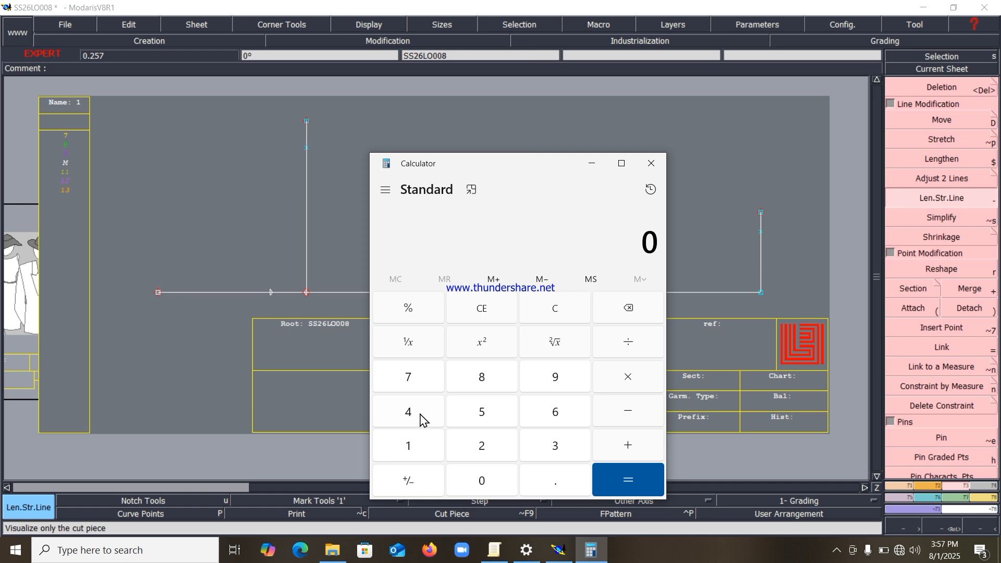
{"action": "type", "text": "41.5"}
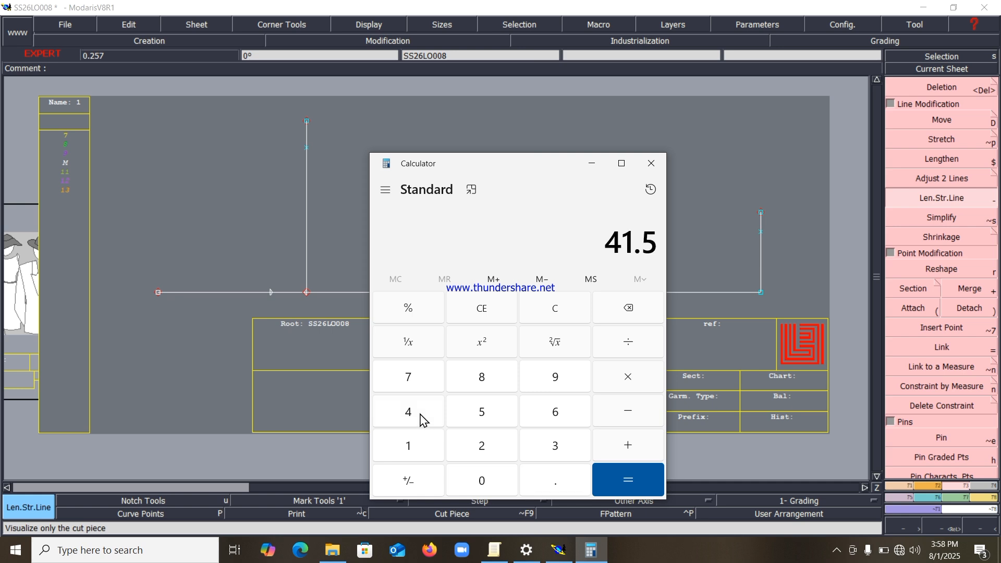
{"action": "left_click", "coordinate": [616, 346]}
{"action": "type", "text": "2"}
{"action": "key", "text": "Return"}
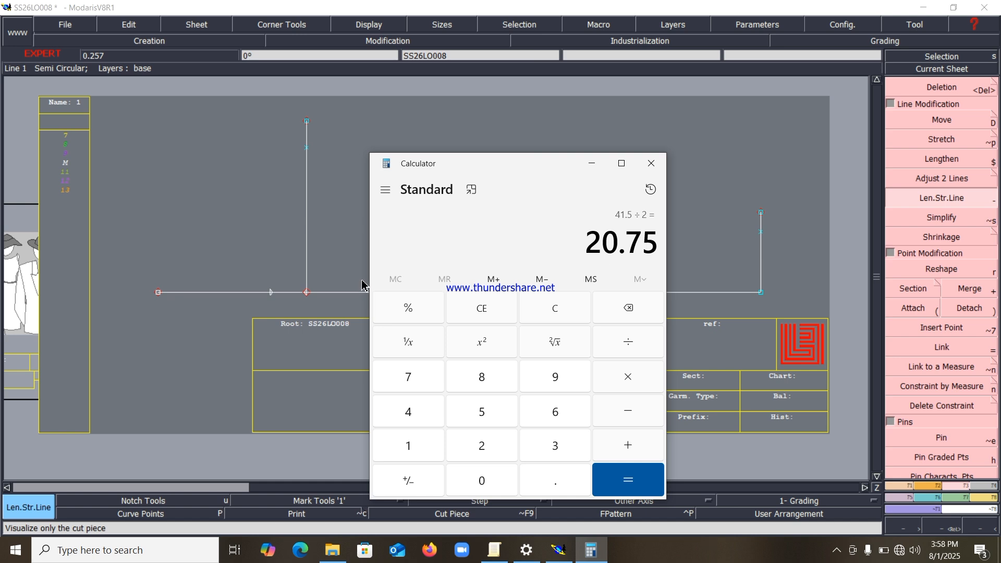
{"action": "left_click", "coordinate": [650, 163]}
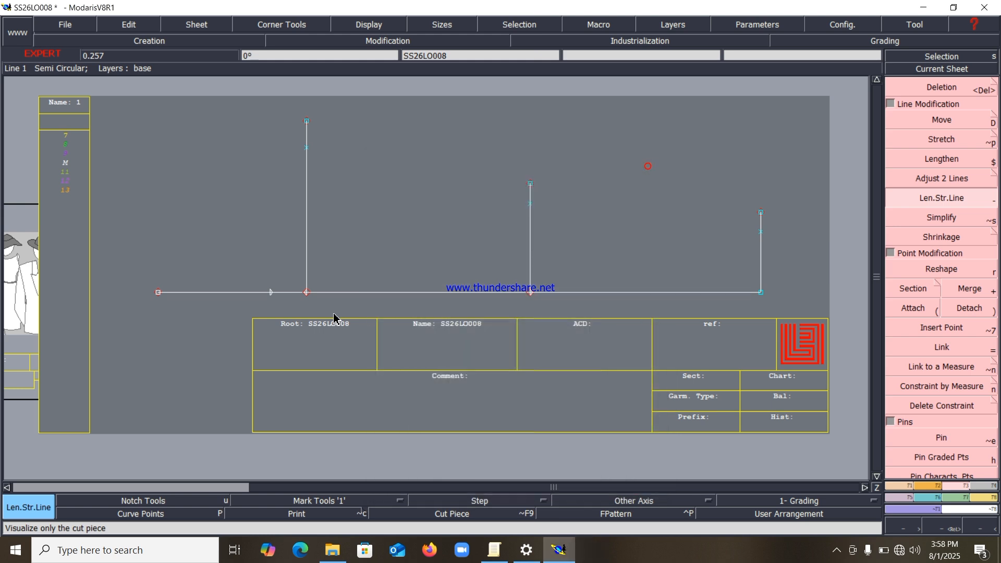
Step: Draw a vertical straight line from the developed point 17 cm from the base line's left end, with dx 0 and the calculated dy
{"action": "mouse_move", "coordinate": [272, 292]}
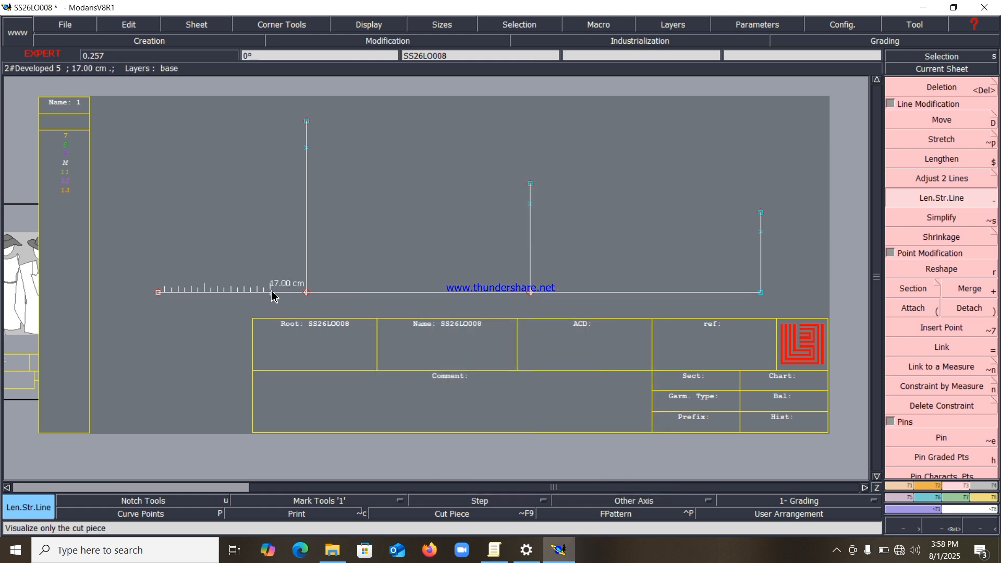
{"action": "left_click", "coordinate": [910, 486]}
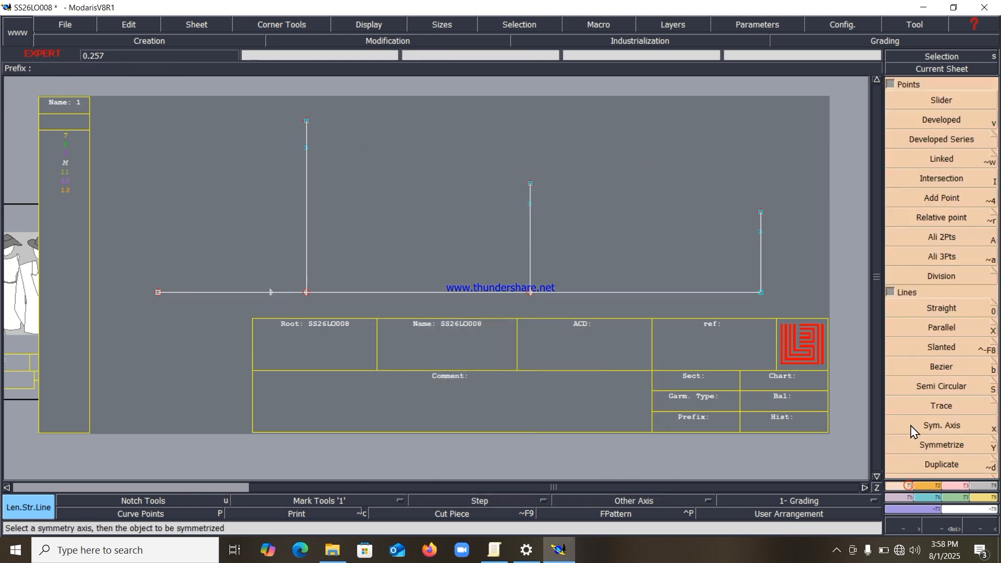
{"action": "left_click", "coordinate": [942, 309]}
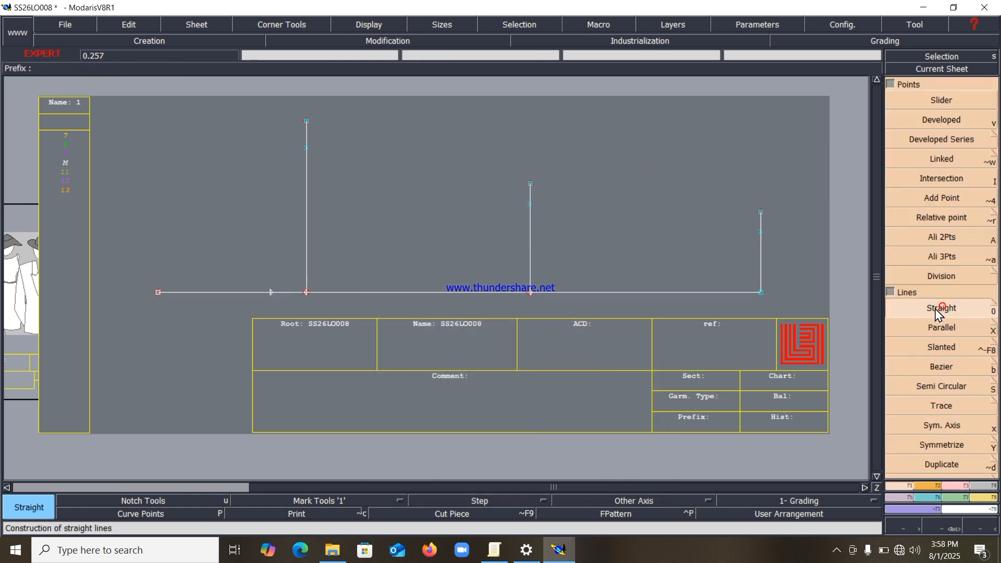
{"action": "left_click", "coordinate": [272, 293]}
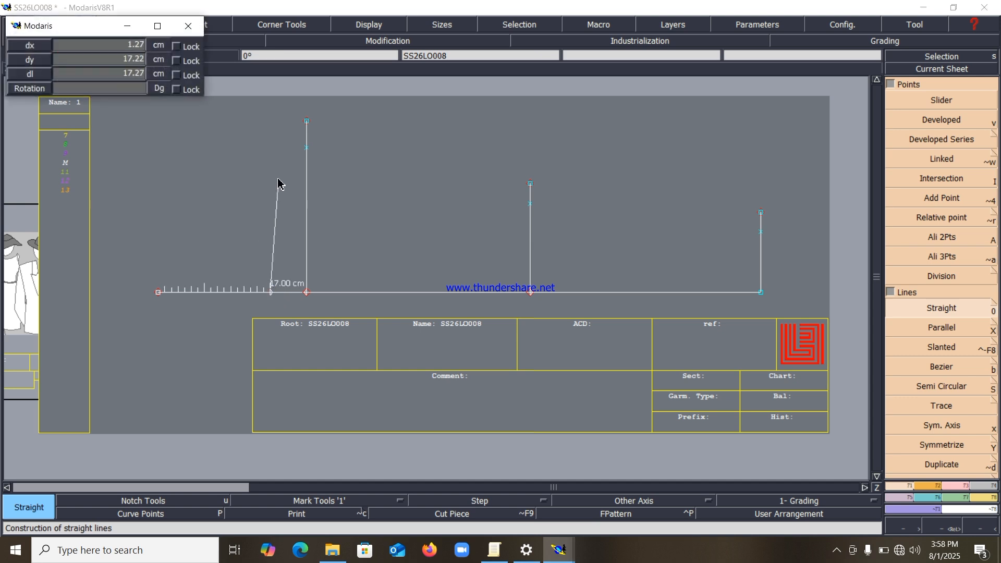
{"action": "type", "text": "0"}
{"action": "key", "text": "Tab"}
{"action": "key", "text": "Return"}
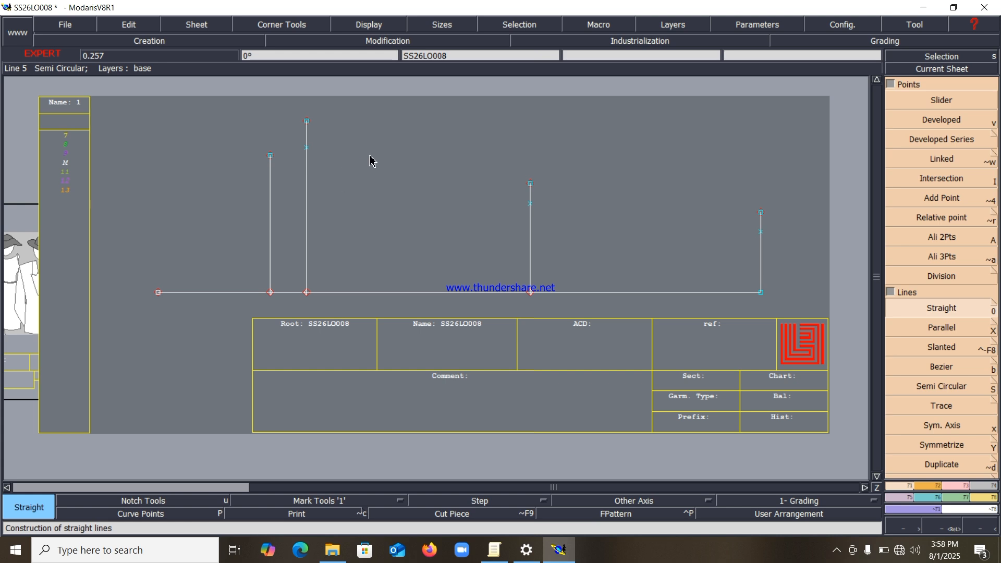
Step: Draw a vertical straight line up from the base line's left end, with dx 0 and slightly shorter than the neighbouring vertical line
{"action": "left_click", "coordinate": [158, 293]}
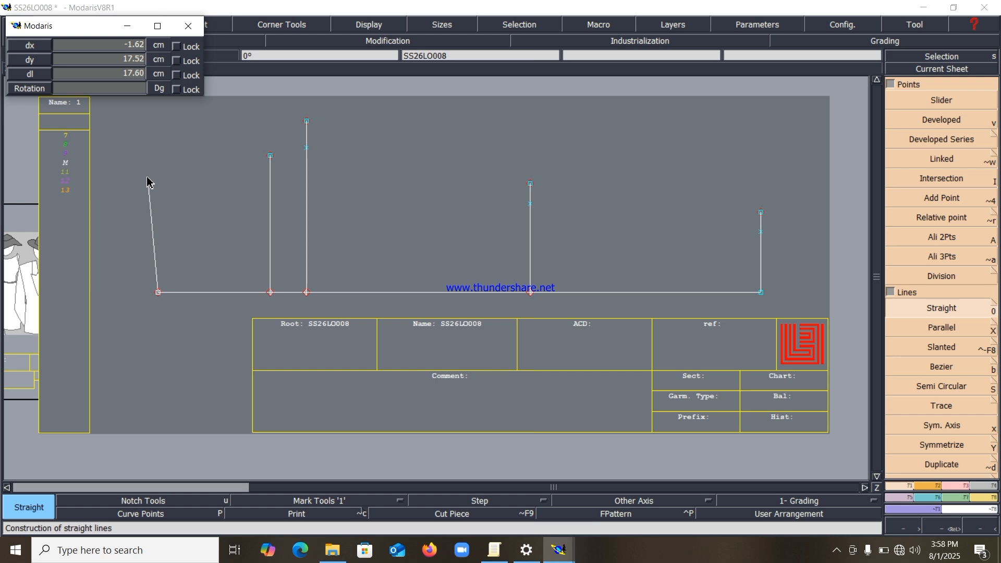
{"action": "type", "text": "0"}
{"action": "key", "text": "Tab"}
{"action": "type", "text": "1"}
{"action": "key", "text": "Return"}
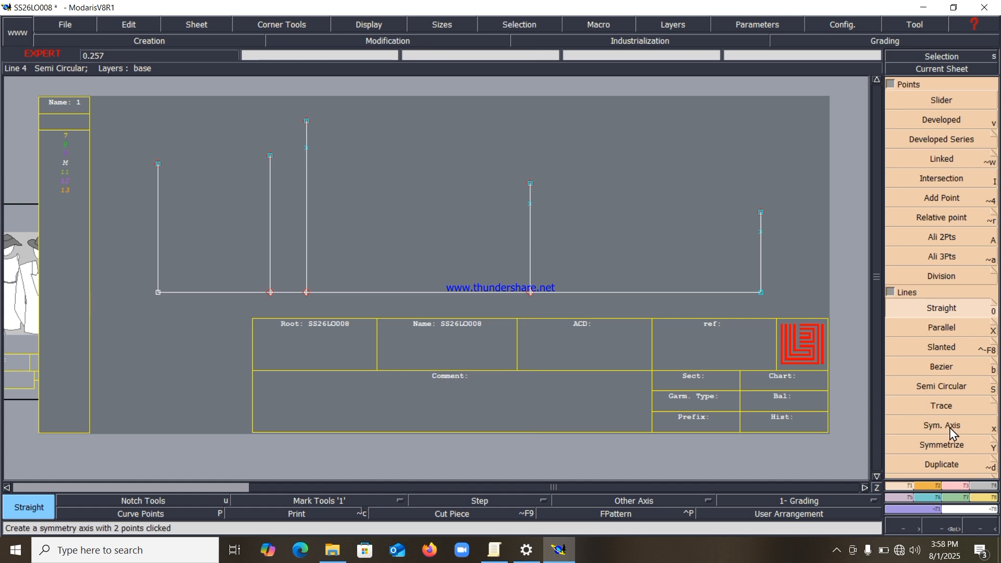
{"action": "left_click", "coordinate": [946, 366]}
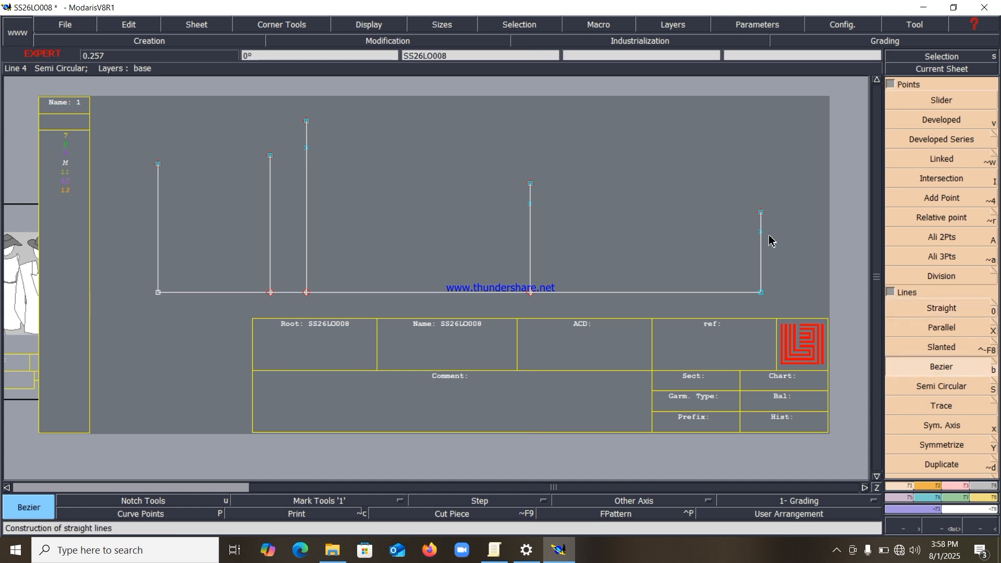
{"action": "left_click", "coordinate": [760, 232]}
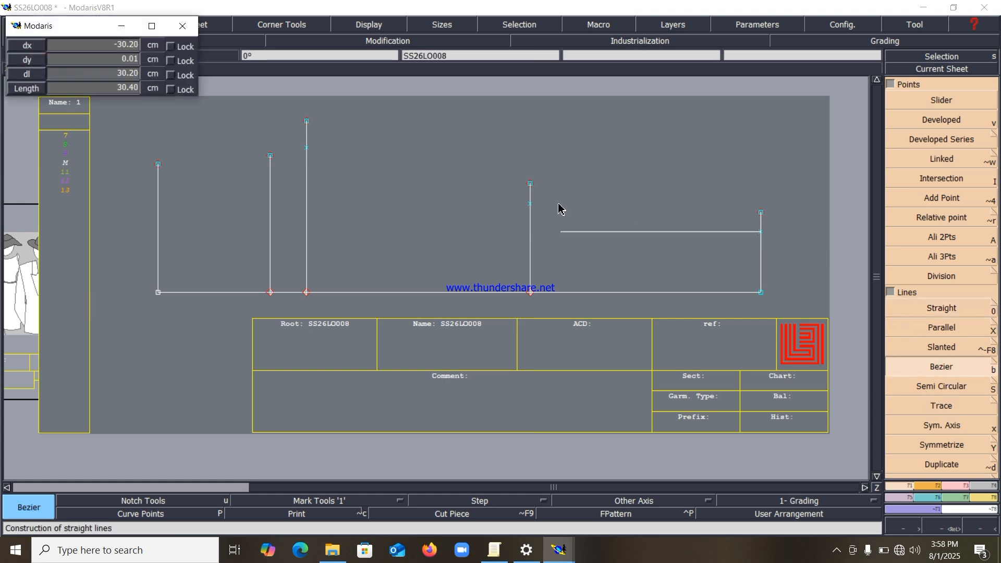
{"action": "left_click", "coordinate": [589, 208]}
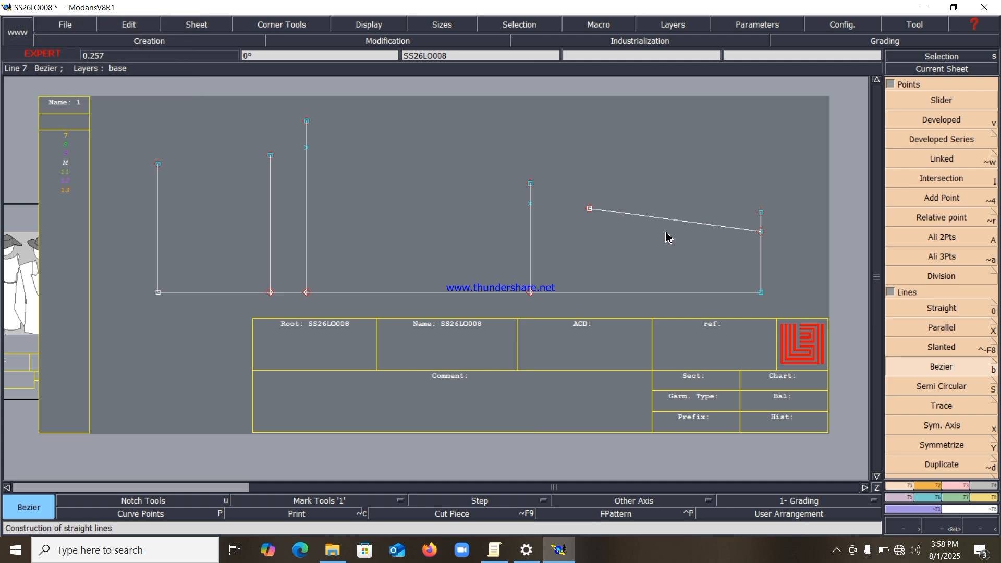
{"action": "key", "text": "ctrl+z"}
Step: Draw two Bezier curves across the three rightmost vertical lines, one through their inner points and one through their top ends
{"action": "left_click", "coordinate": [761, 232]}
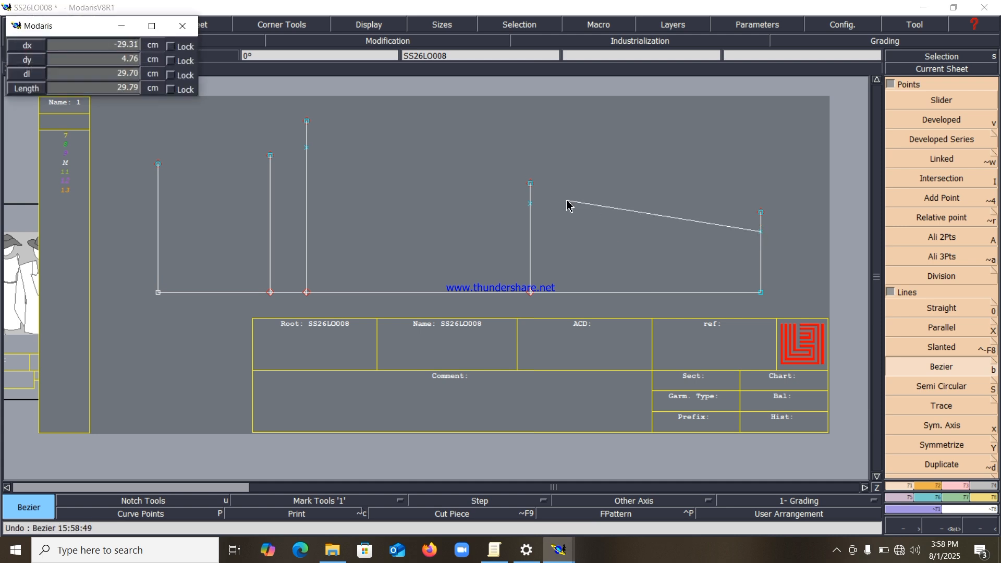
{"action": "left_click", "coordinate": [531, 204]}
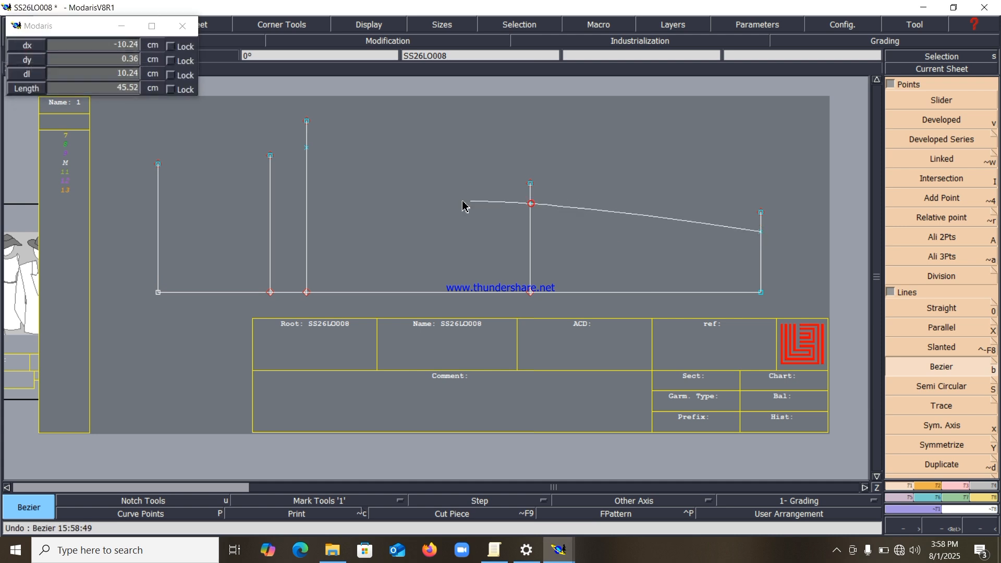
{"action": "left_click", "coordinate": [306, 149]}
{"action": "left_click", "coordinate": [308, 121]}
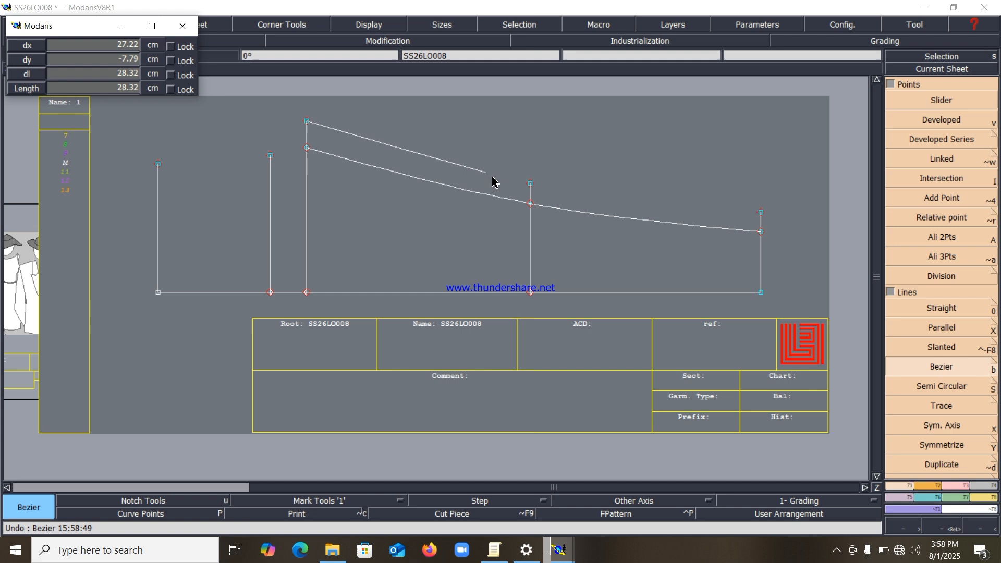
{"action": "left_click", "coordinate": [531, 183]}
{"action": "left_click", "coordinate": [761, 212]}
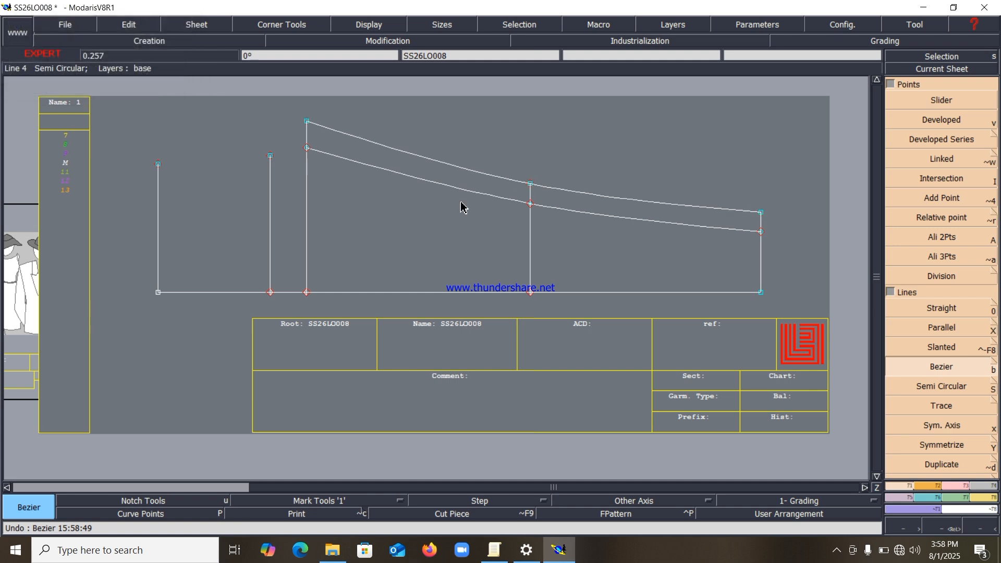
Step: Draw a Bezier line from the tallest vertical's inner point through the tops of the two leftmost vertical lines
{"action": "left_click", "coordinate": [307, 149]}
{"action": "left_click", "coordinate": [270, 155]}
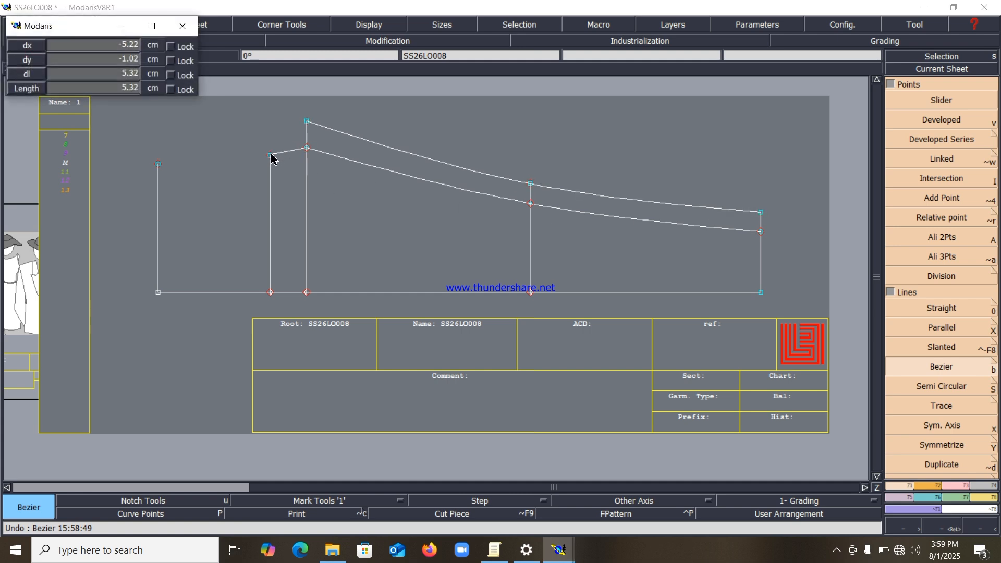
{"action": "left_click", "coordinate": [158, 164]}
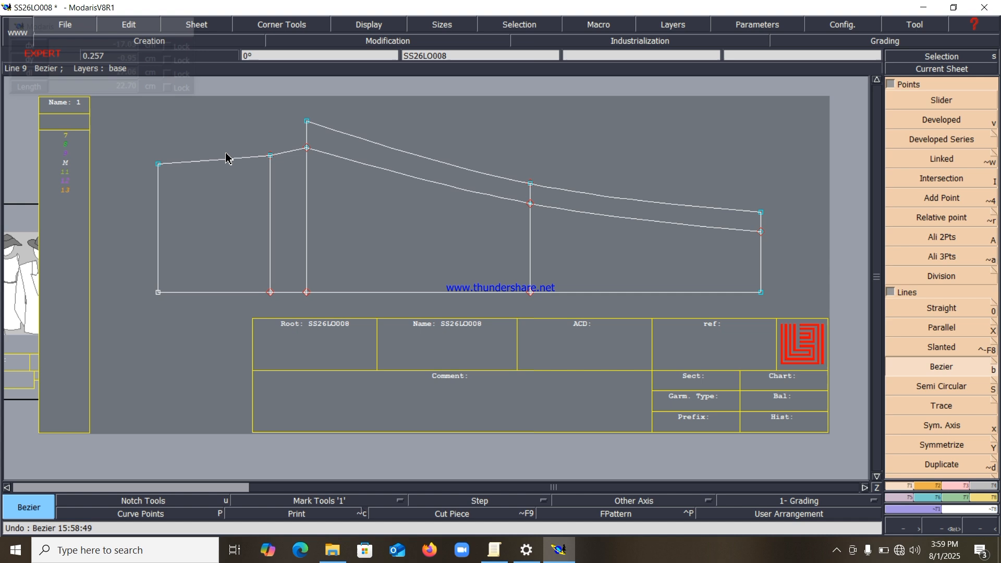
Step: Draw an outer Bezier line from the tallest vertical's top through a point about dx -8.8, dy -4.5 cm, ending beyond the inner line's left end
{"action": "left_click", "coordinate": [306, 121]}
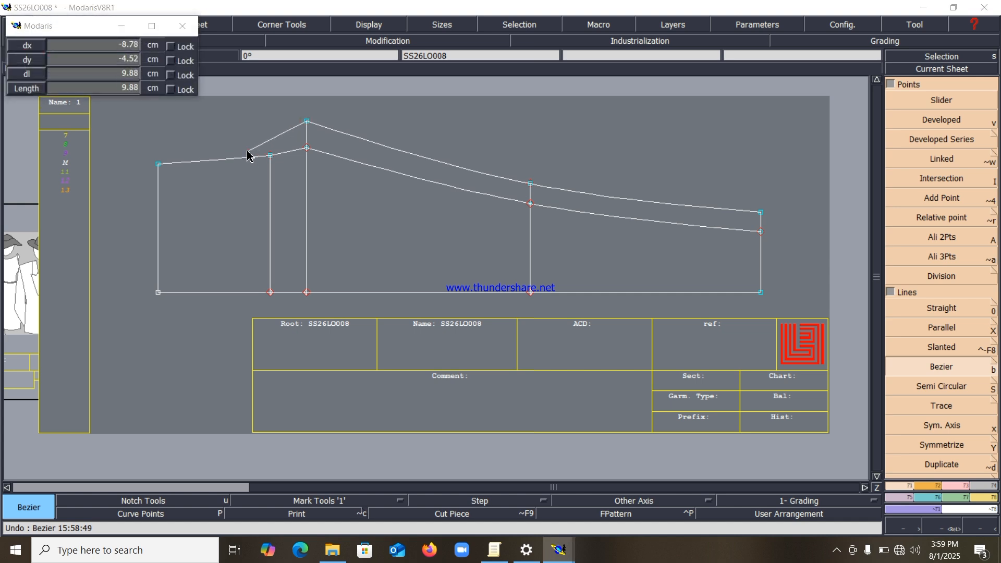
{"action": "left_click", "coordinate": [248, 151]}
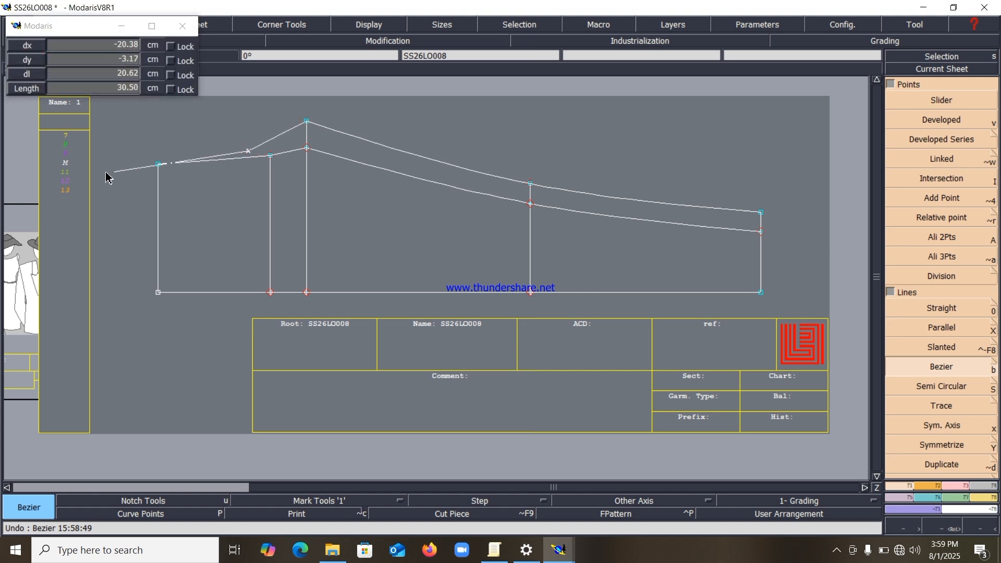
{"action": "left_click", "coordinate": [139, 160]}
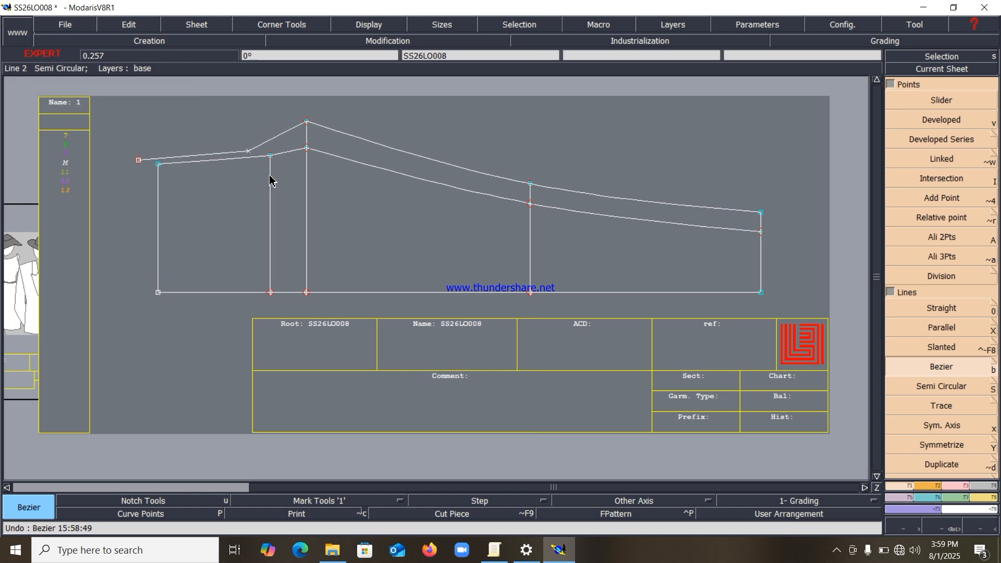
Step: Delete the leftmost vertical line rising from the base line's left end
{"action": "key", "text": "Delete"}
{"action": "left_click", "coordinate": [156, 253]}
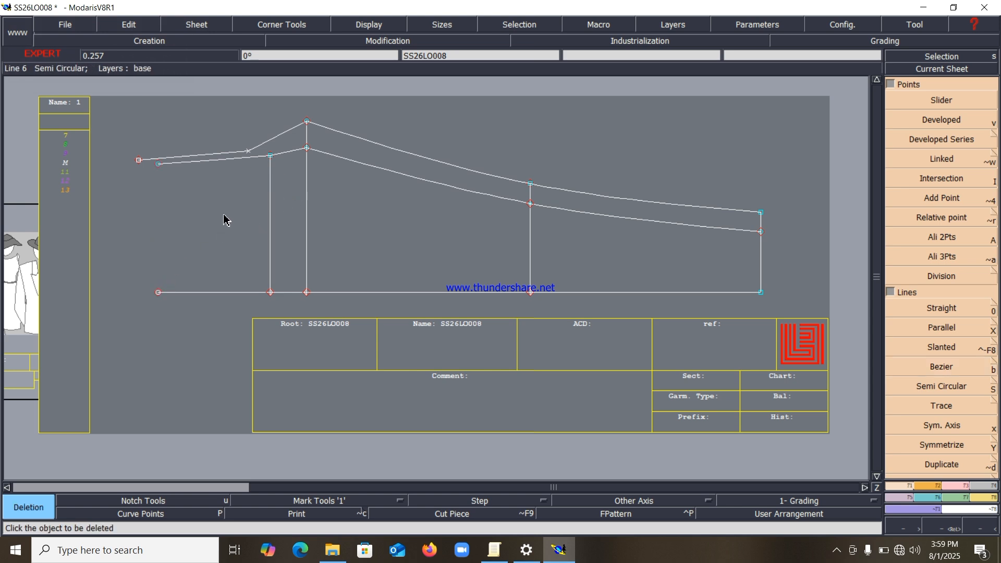
Step: Turn on the display of curve handles for the pattern's Bezier lines
{"action": "key", "text": "Return"}
{"action": "left_click_drag", "start_coordinate": [82, 117], "coordinate": [530, 286]}
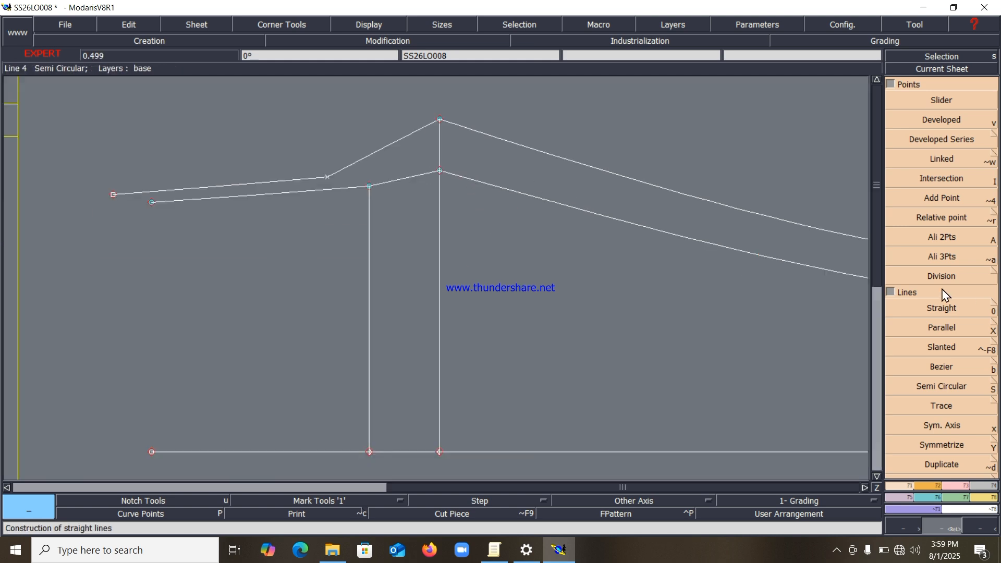
{"action": "left_click", "coordinate": [369, 24]}
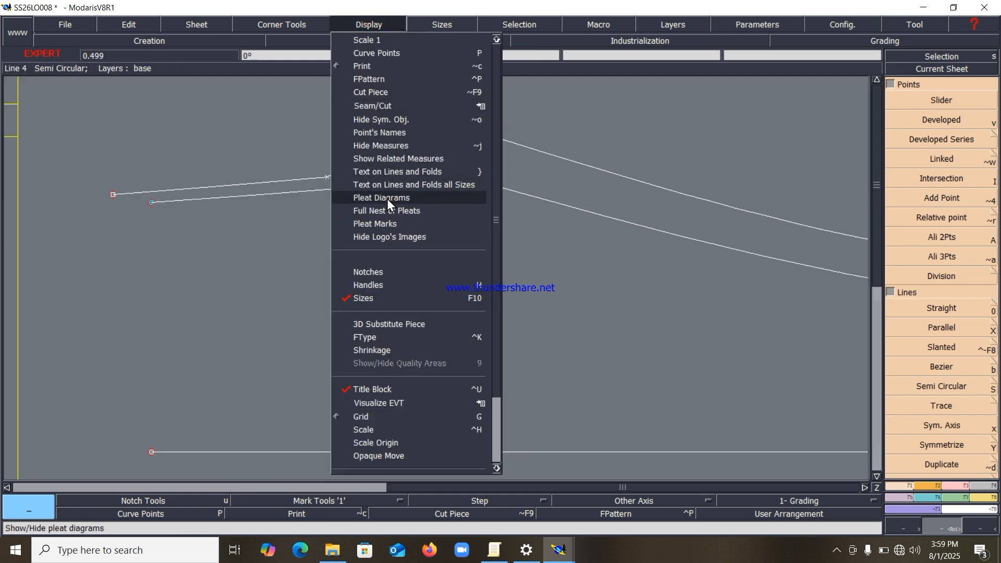
{"action": "left_click", "coordinate": [376, 284]}
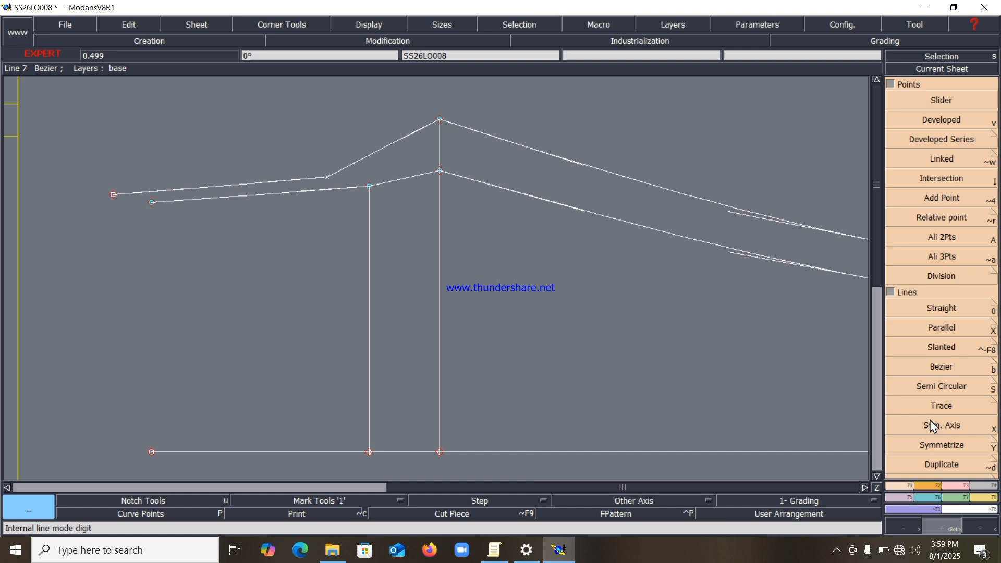
Step: Reshape the inner line's short segment between the two left vertical lines into a smooth concave curve using its handles
{"action": "left_click", "coordinate": [961, 487]}
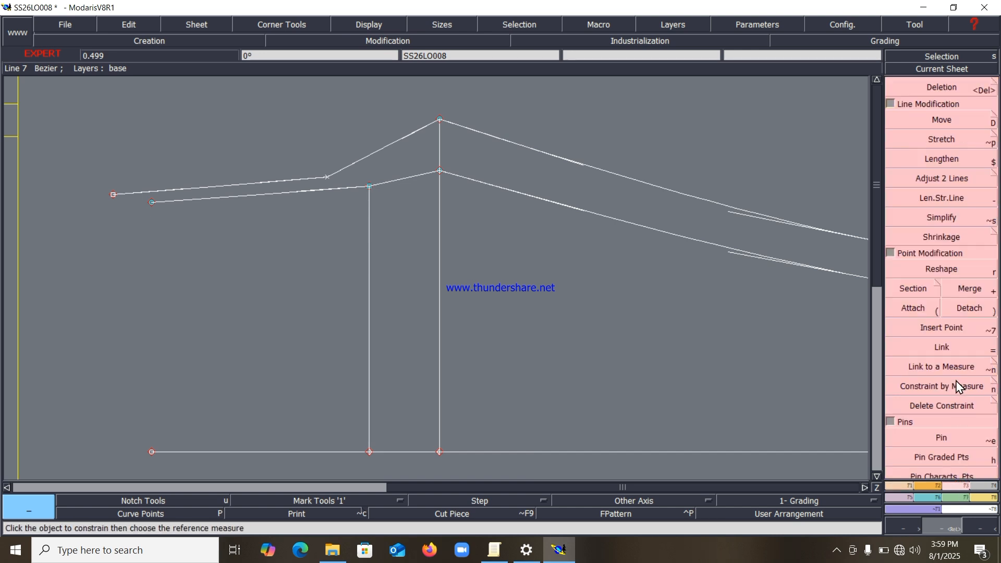
{"action": "left_click", "coordinate": [939, 269]}
{"action": "left_click", "coordinate": [417, 180]}
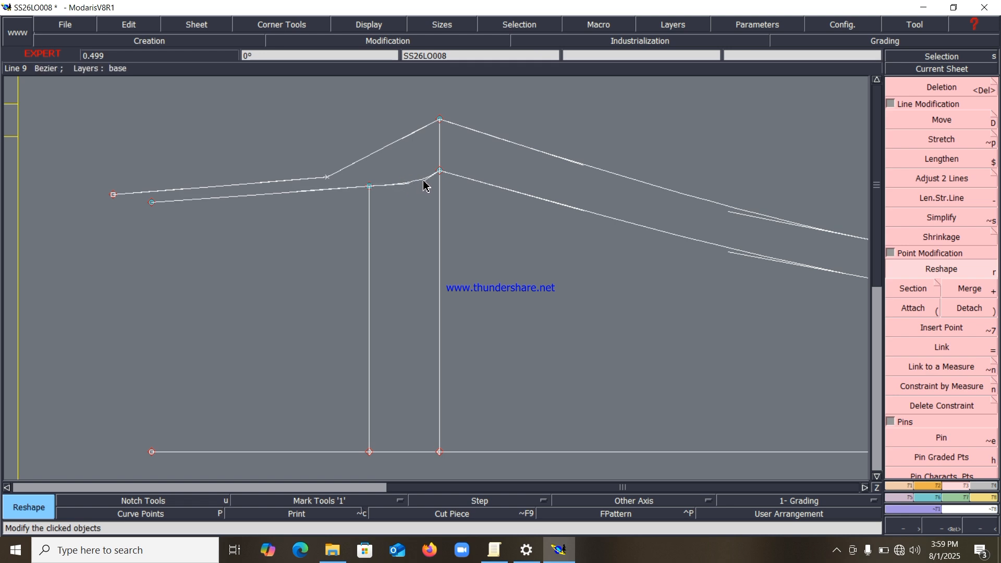
{"action": "left_click", "coordinate": [427, 189]}
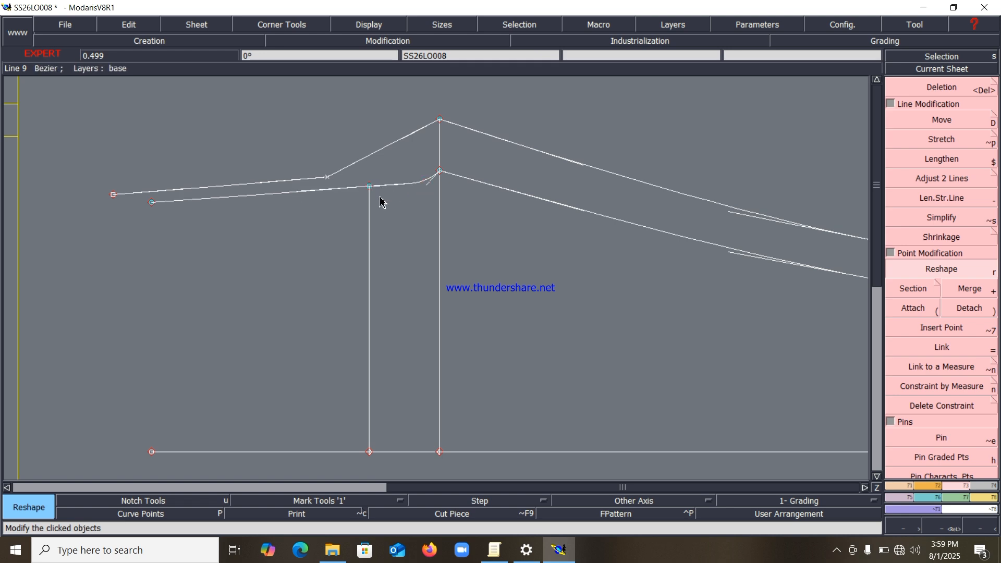
Step: Reshape the outer line's sloped segment into a concave curve from the tallest vertical's top, flowing smoothly into the long left segment
{"action": "left_click", "coordinate": [405, 139]}
{"action": "left_click", "coordinate": [422, 164]}
{"action": "left_click", "coordinate": [357, 160]}
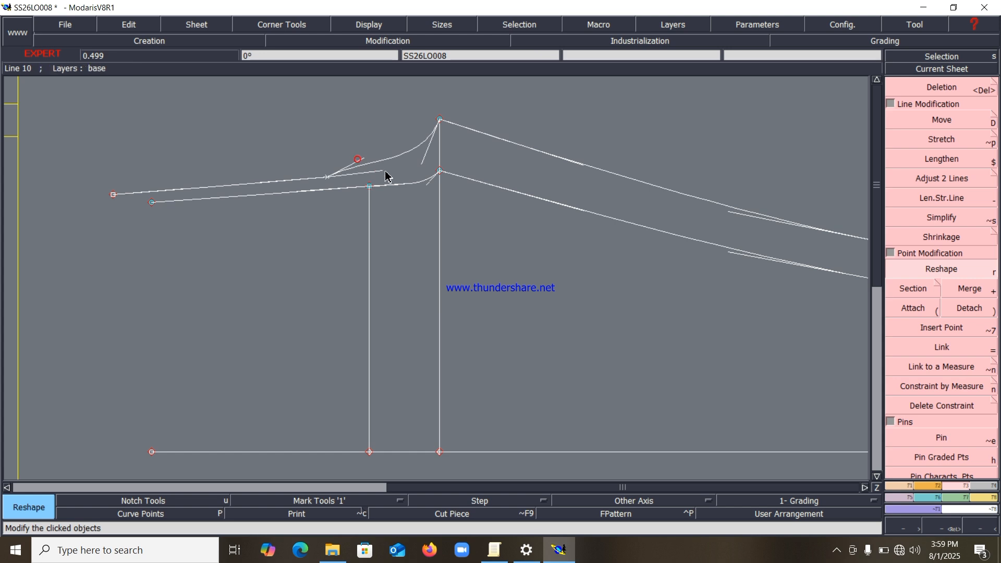
{"action": "left_click", "coordinate": [395, 169]}
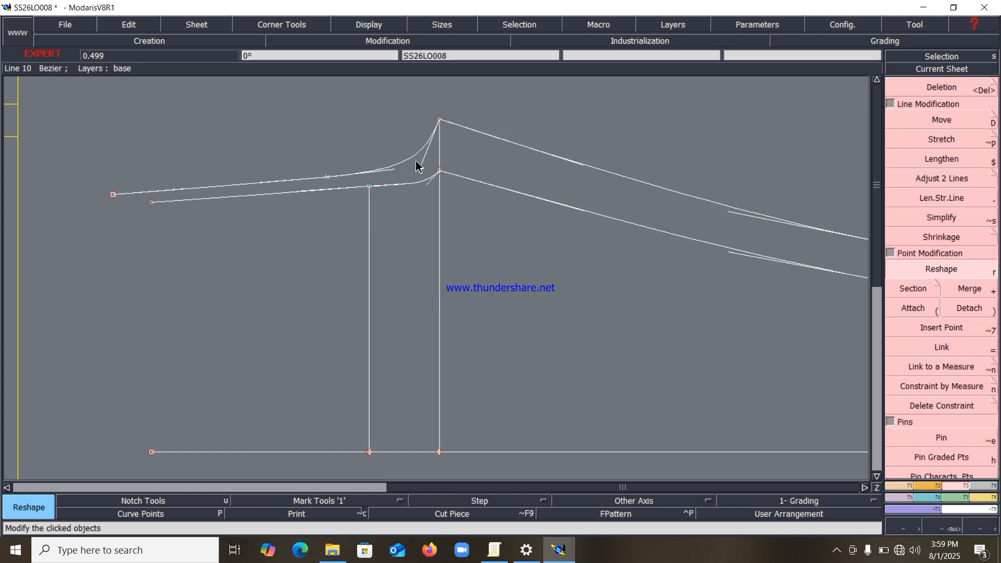
{"action": "left_click", "coordinate": [423, 161]}
{"action": "left_click", "coordinate": [422, 161]}
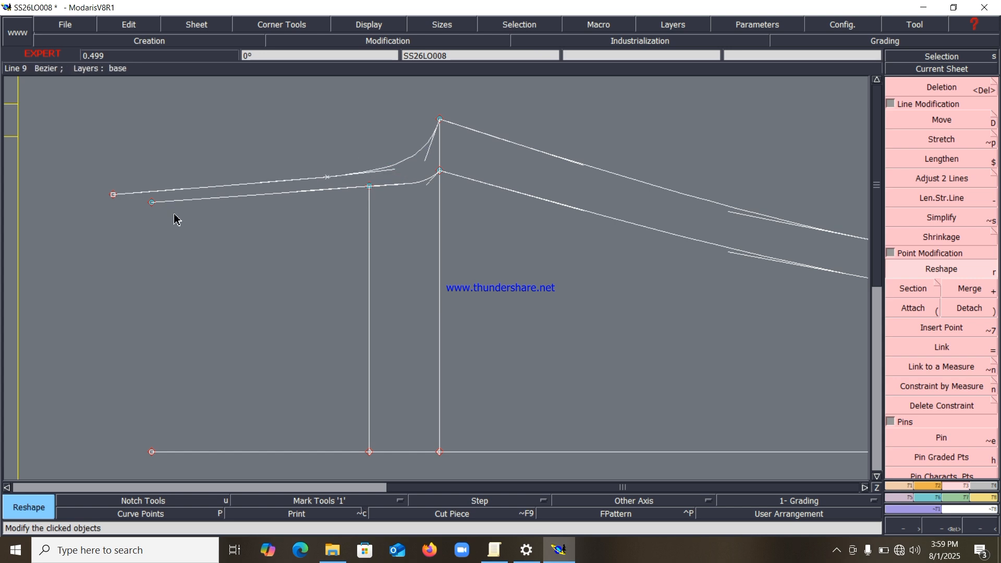
Step: Lower the outer line's left end point slightly, and move its corner point by about dx -1.07 and dy -0.71 cm with Reshape
{"action": "left_click", "coordinate": [113, 195]}
{"action": "left_click", "coordinate": [114, 204]}
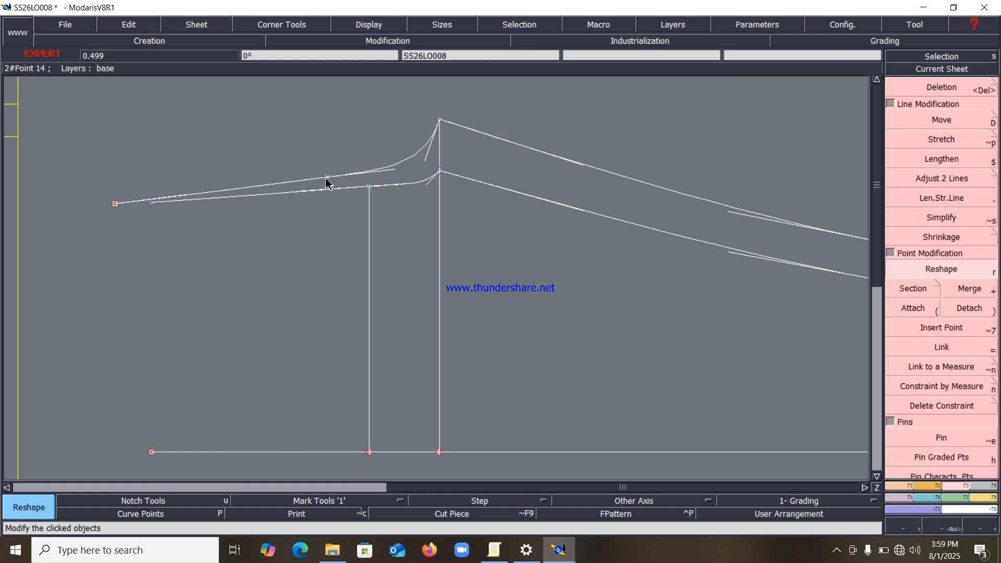
{"action": "left_click", "coordinate": [314, 187]}
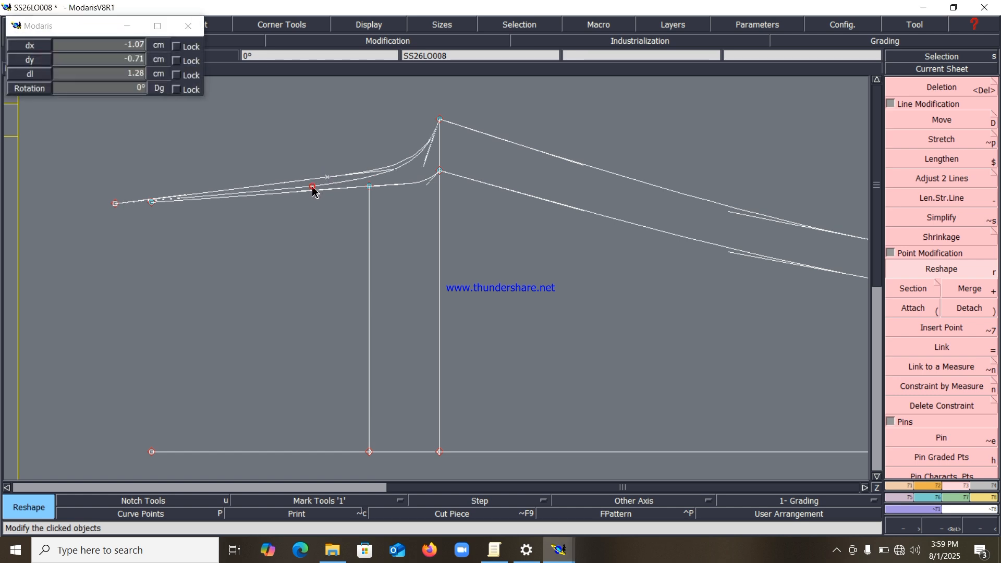
{"action": "left_click", "coordinate": [313, 190]}
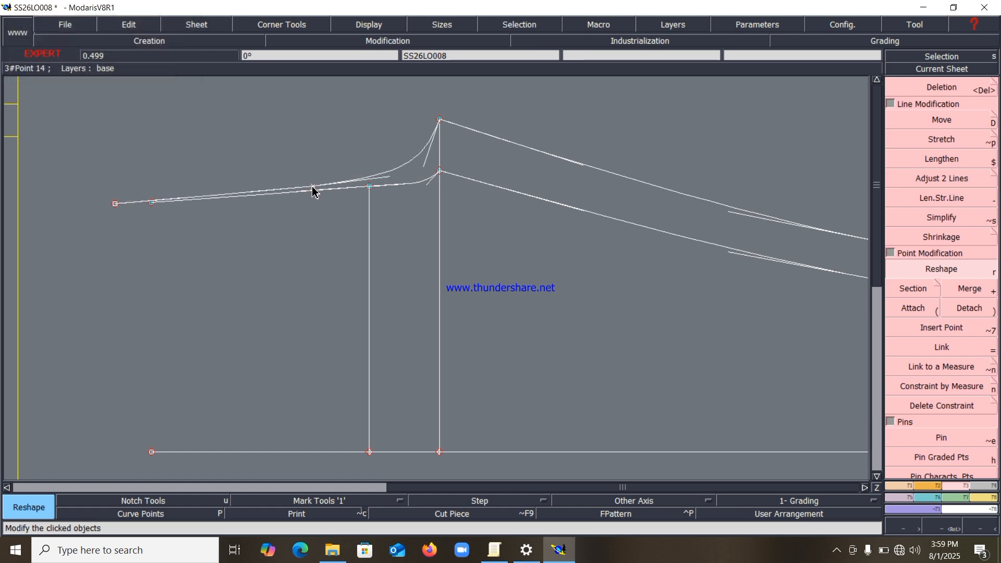
Step: Refine both handles of the outer line's concave curve so that it dips lower and blends into the straight left segment
{"action": "left_click", "coordinate": [421, 168]}
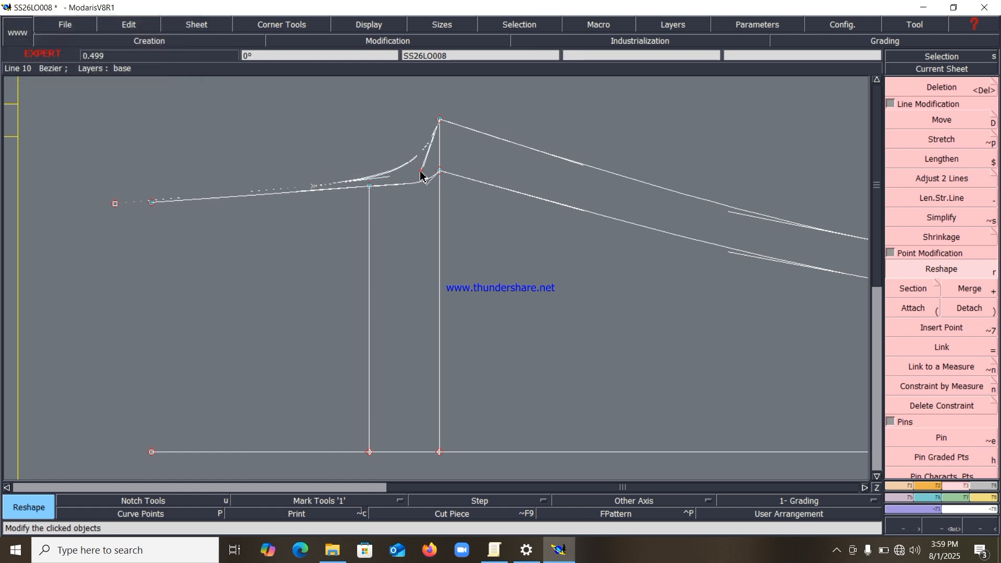
{"action": "left_click", "coordinate": [386, 183]}
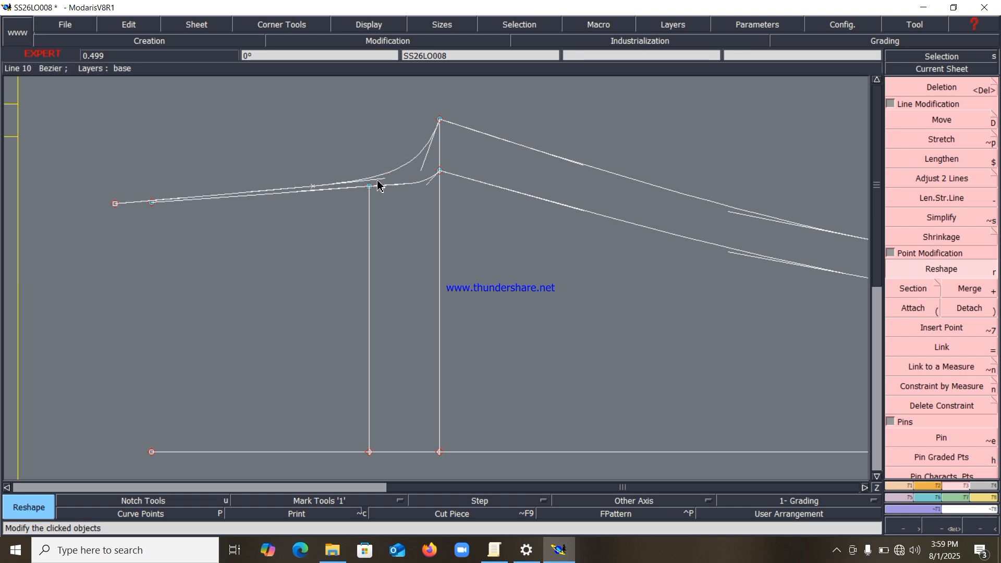
{"action": "left_click", "coordinate": [383, 185]}
{"action": "left_click", "coordinate": [382, 181]}
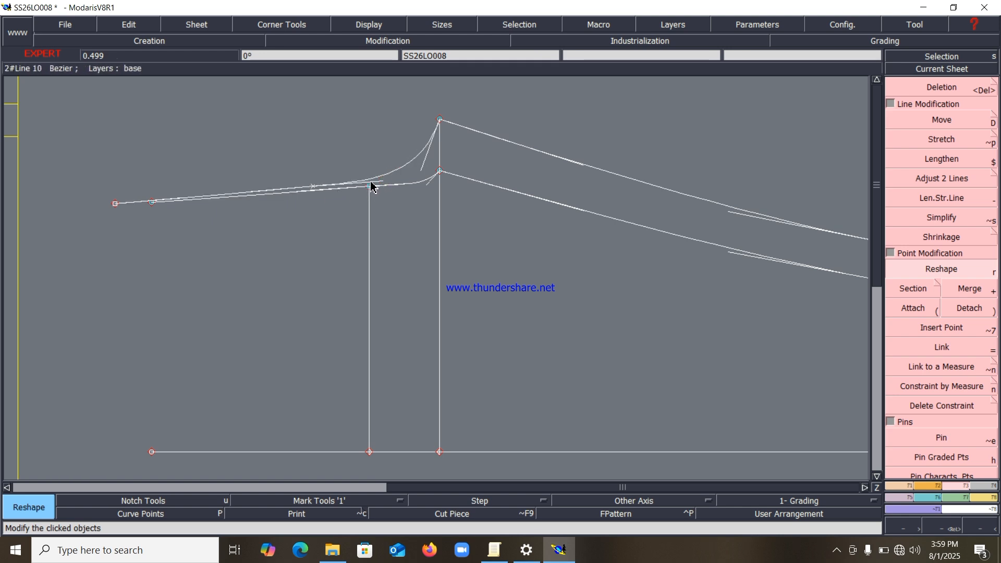
Step: Adjust the outer concave curve's upper handle slightly, and raise the inner line's corner on the tallest vertical by dy 0.5 cm with Reshape
{"action": "left_click", "coordinate": [421, 171]}
{"action": "left_click", "coordinate": [426, 172]}
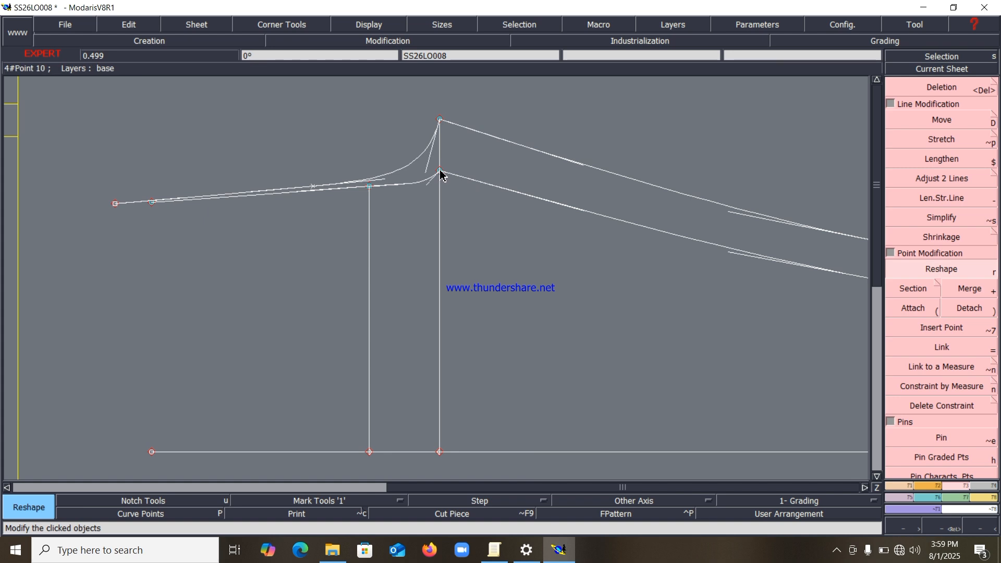
{"action": "left_click", "coordinate": [440, 172]}
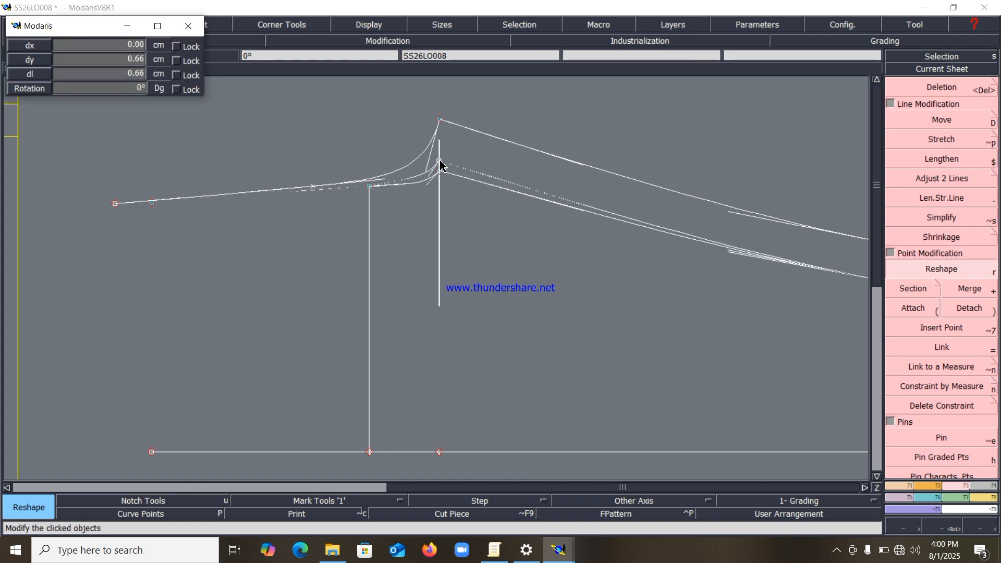
{"action": "key", "text": "Tab"}
{"action": "type", "text": ".5"}
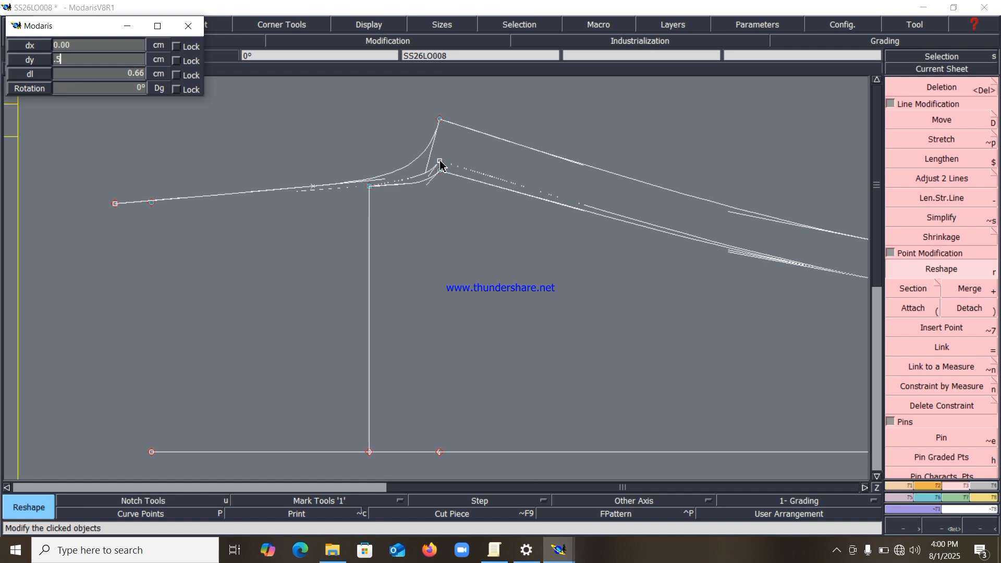
{"action": "key", "text": "Return"}
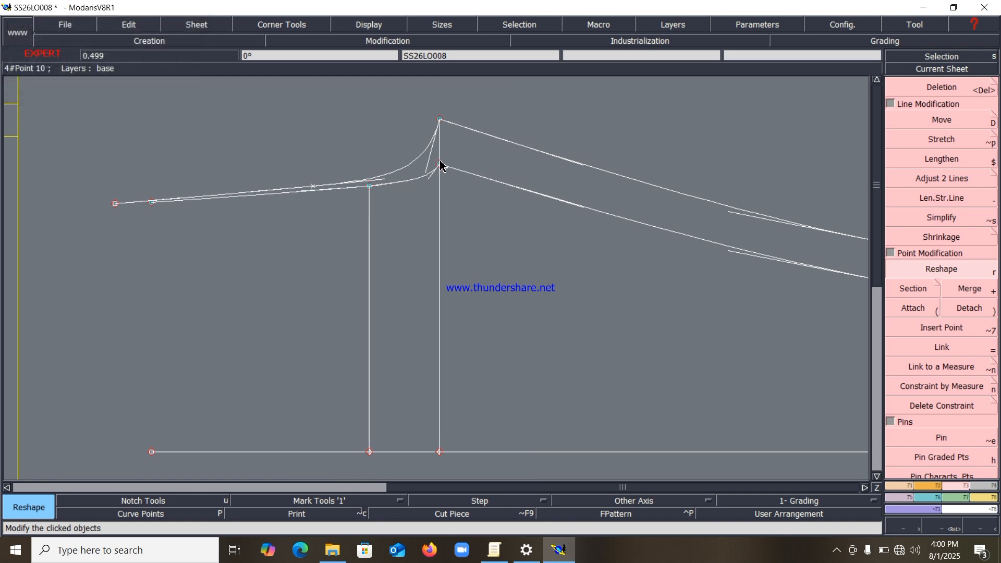
Step: Lower the outer line's peak point above the tallest vertical by dy -0.5 cm, keeping dx at 0
{"action": "left_click", "coordinate": [441, 121]}
{"action": "key", "text": "Tab"}
{"action": "key", "text": "BackSpace"}
{"action": "type", "text": "-."}
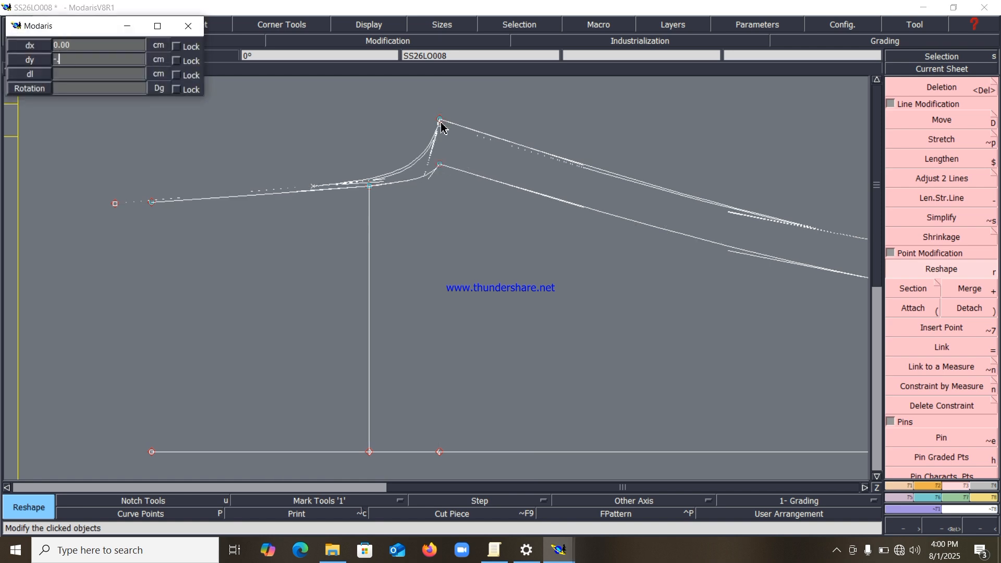
{"action": "type", "text": "5"}
{"action": "key", "text": "Return"}
{"action": "key", "text": "Home"}
{"action": "key", "text": "Return"}
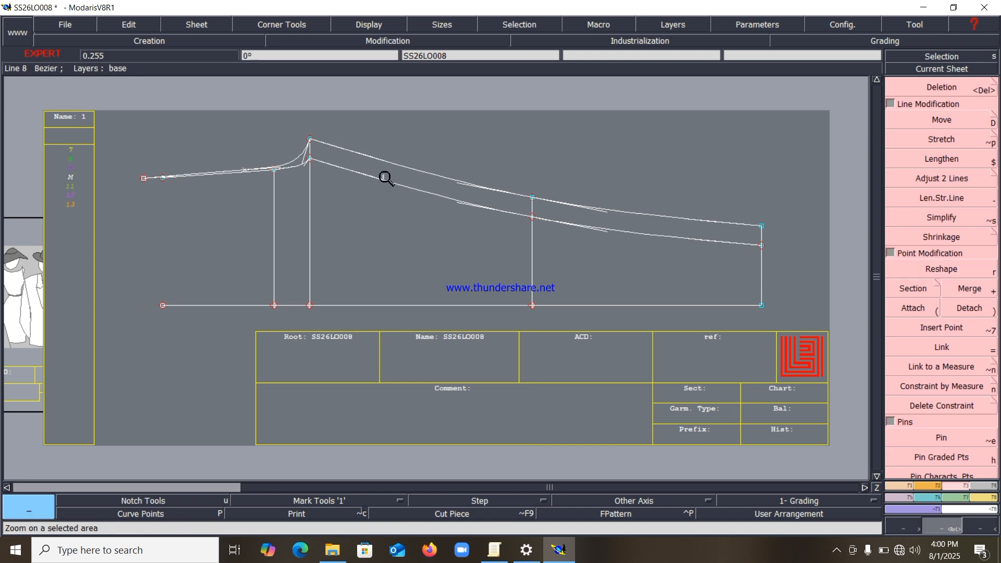
{"action": "left_click_drag", "start_coordinate": [151, 133], "coordinate": [455, 245]}
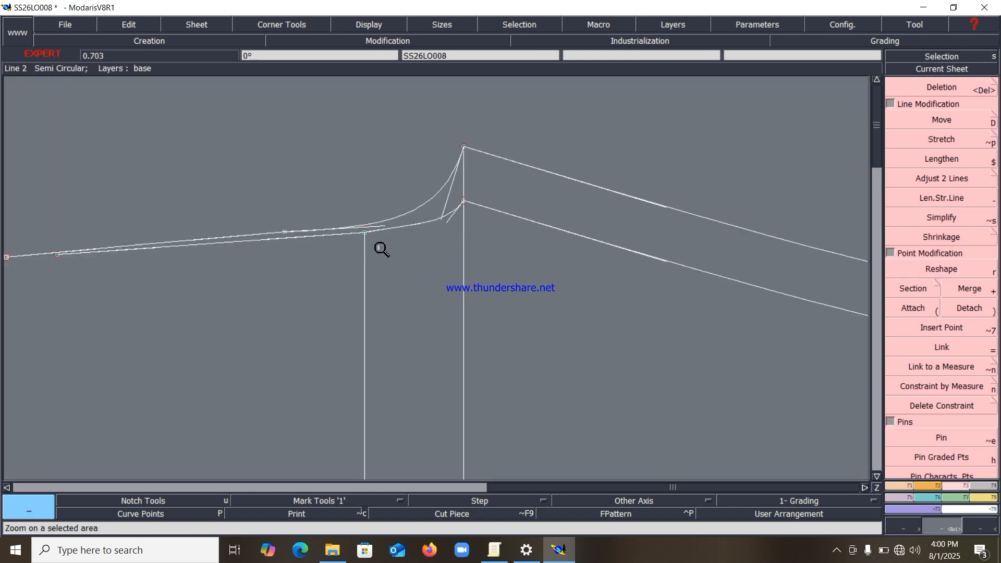
{"action": "key", "text": "Home"}
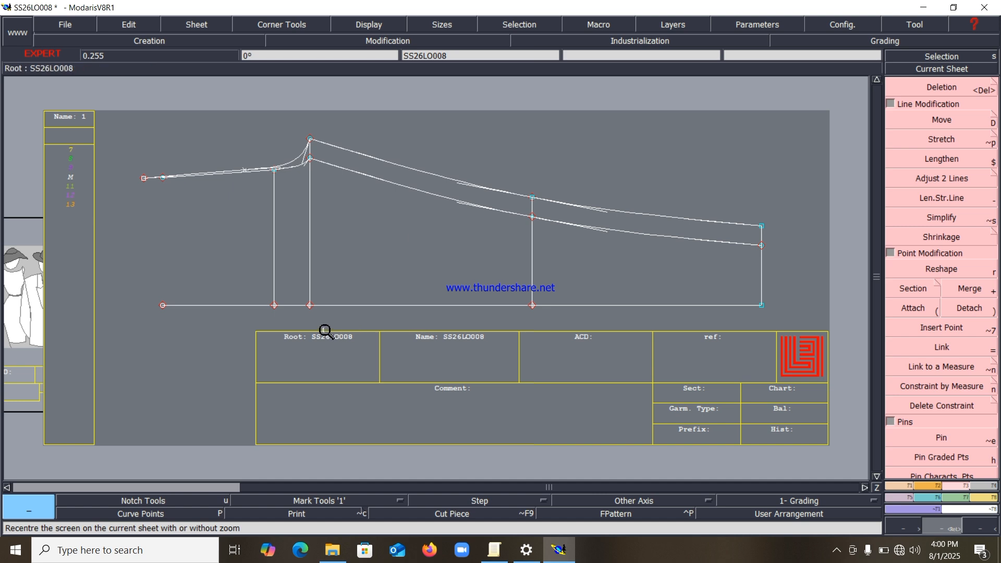
Step: Shift the leftmost vertical's top point left along the inner line, and align its foot vertically beneath it with Ali 2Pts
{"action": "key", "text": "r"}
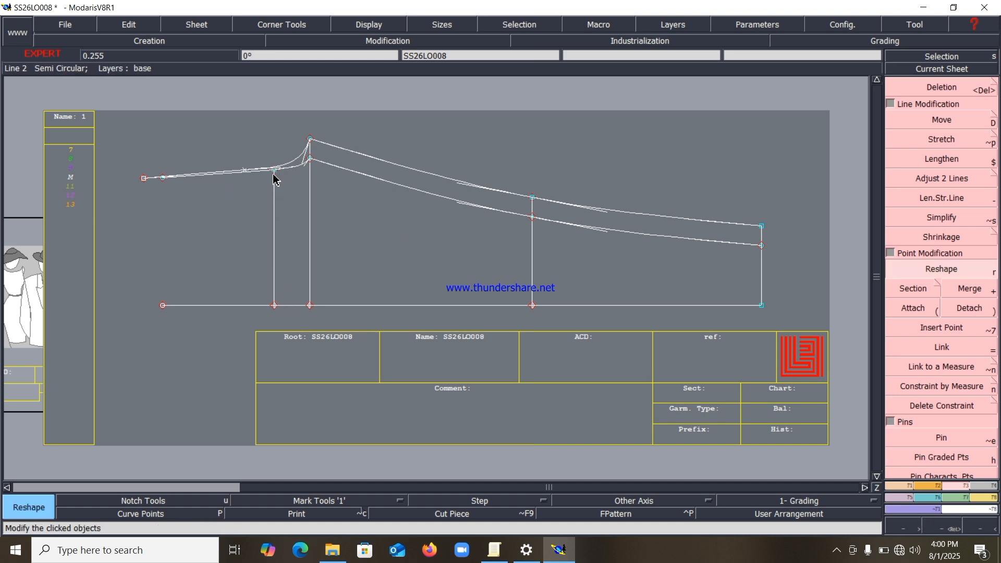
{"action": "left_click", "coordinate": [274, 170]}
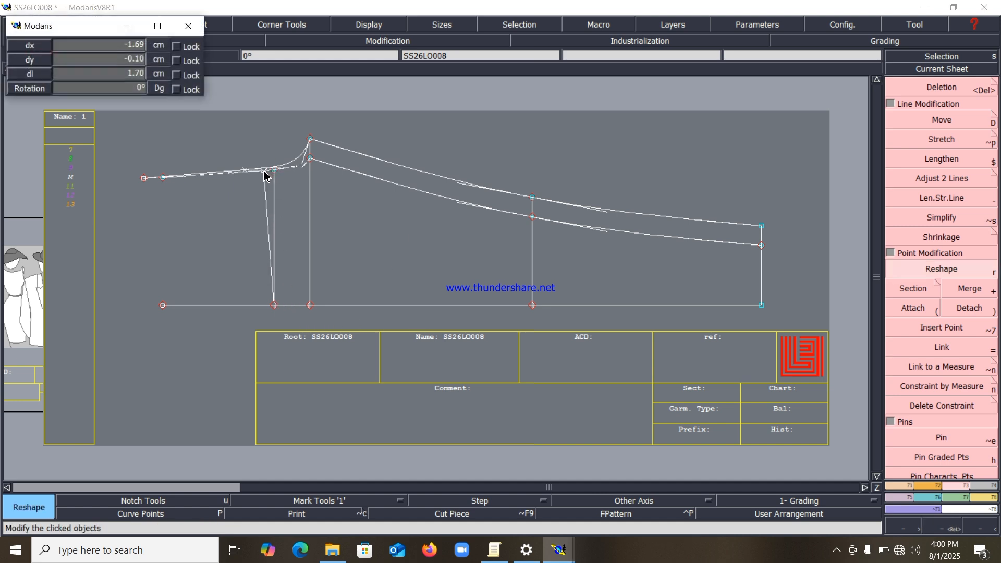
{"action": "key", "text": "Down"}
{"action": "key", "text": "Return"}
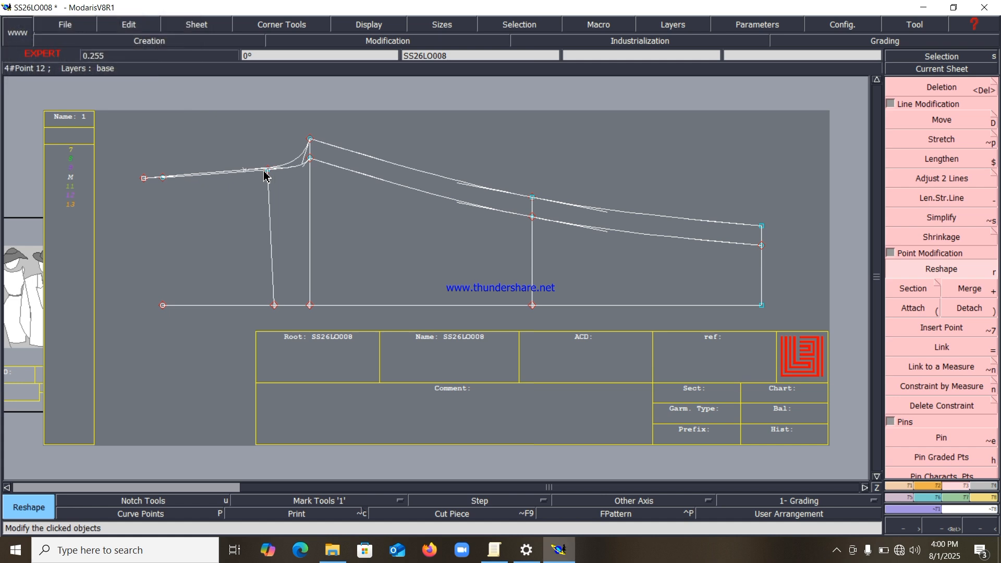
{"action": "key", "text": "2"}
{"action": "left_click", "coordinate": [268, 171]}
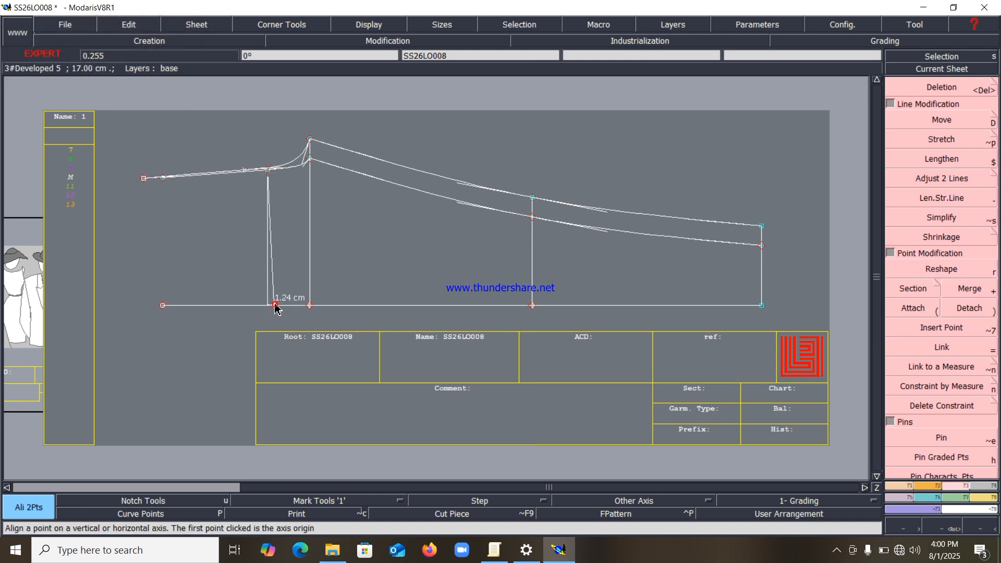
{"action": "left_click", "coordinate": [275, 306]}
{"action": "key", "text": "Return"}
Step: Reshape the inner line's concave curve between the two left verticals using its handles, and hide all curve handles
{"action": "left_click_drag", "start_coordinate": [141, 131], "coordinate": [317, 248]}
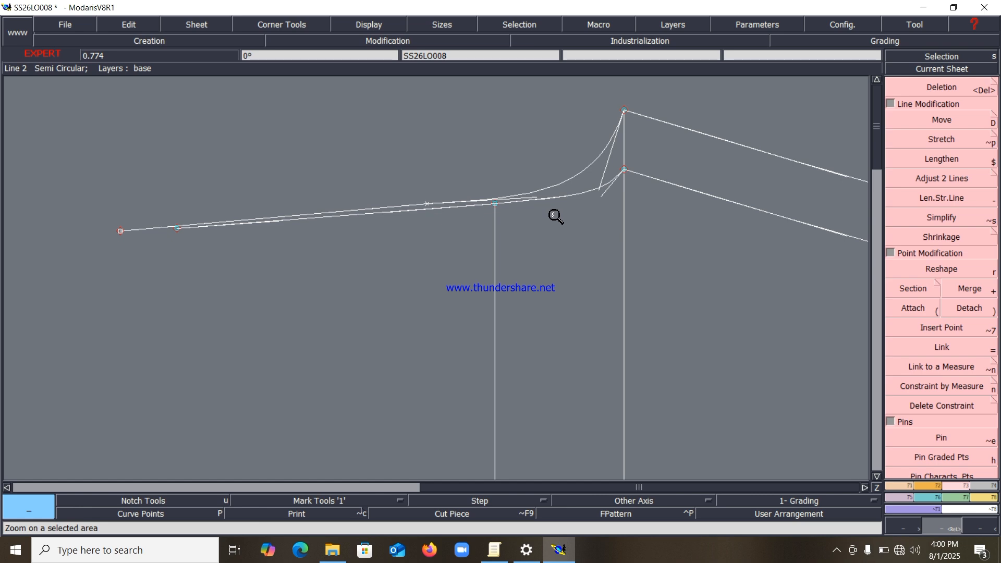
{"action": "key", "text": "r"}
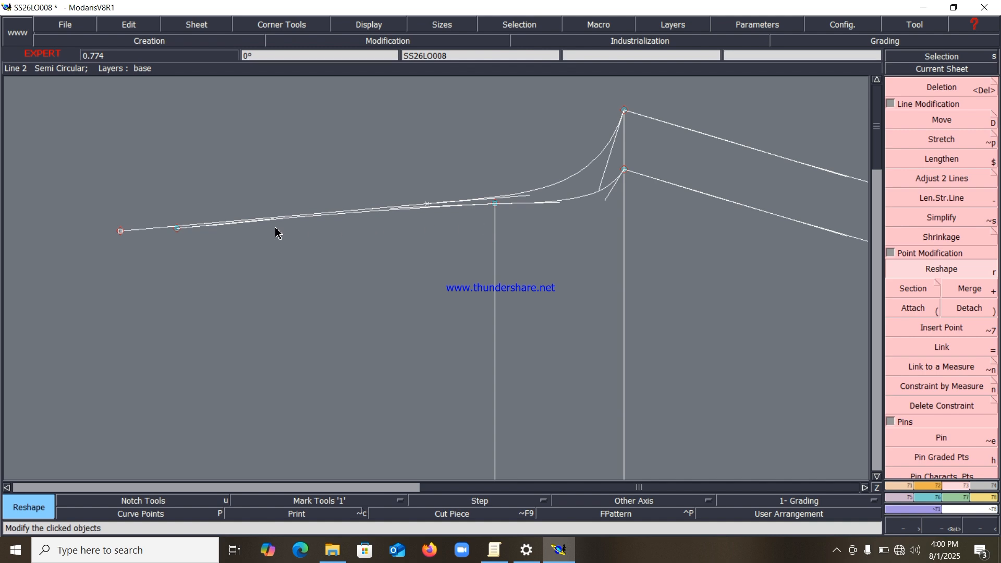
{"action": "left_click", "coordinate": [610, 202]}
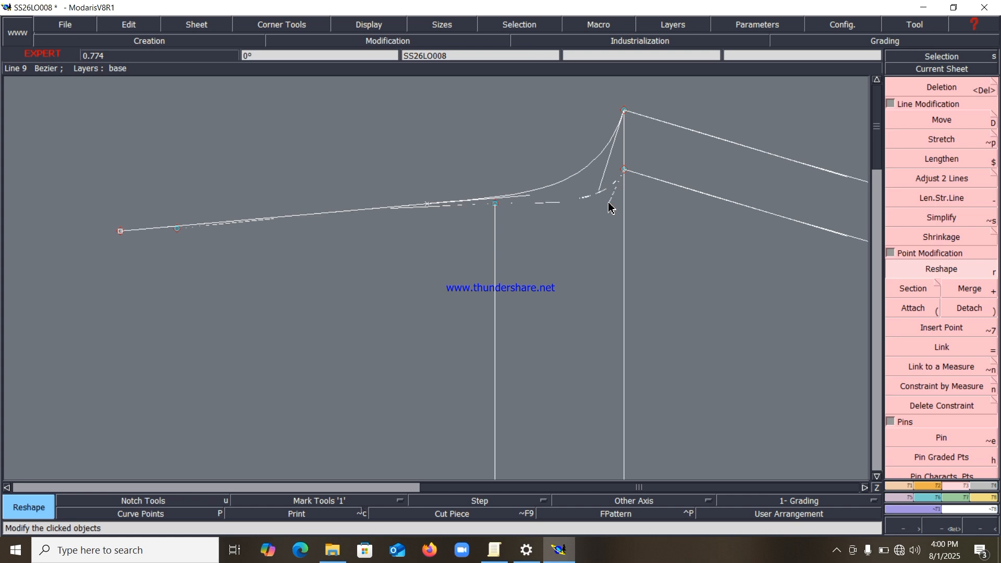
{"action": "left_click", "coordinate": [609, 204]}
{"action": "key", "text": "Home"}
{"action": "key", "text": "Return"}
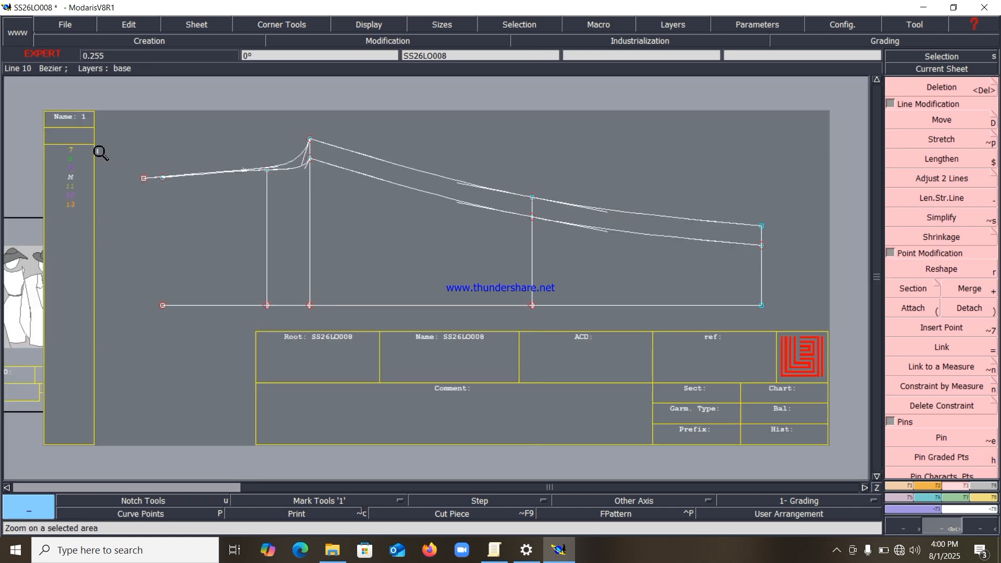
{"action": "left_click_drag", "start_coordinate": [100, 152], "coordinate": [442, 307]}
{"action": "key", "text": "Home"}
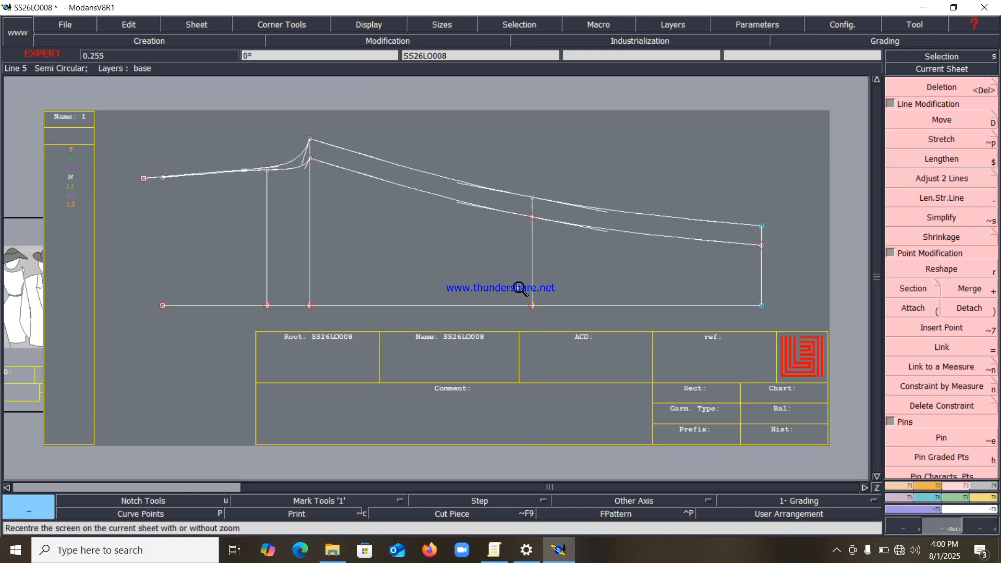
{"action": "key", "text": "F10"}
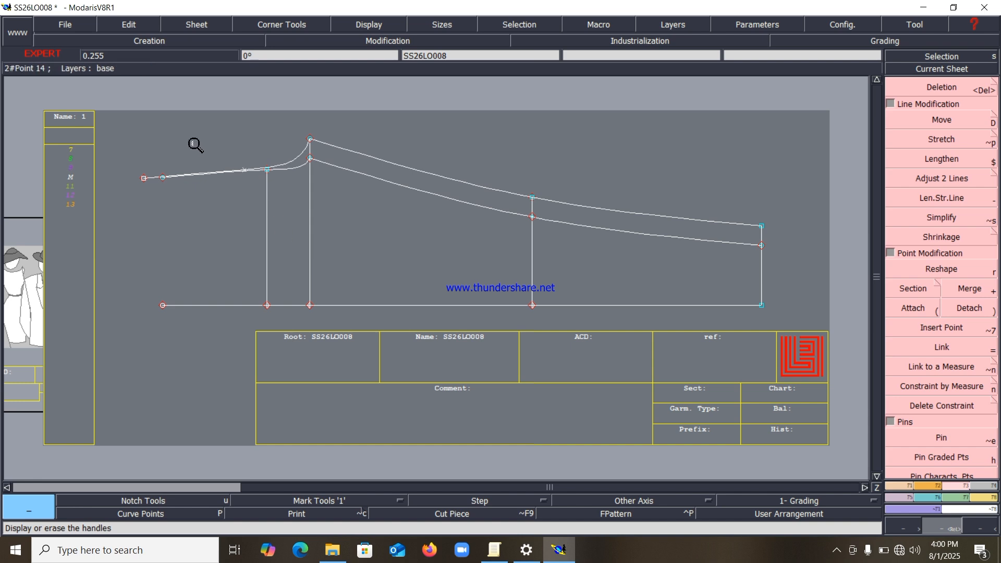
{"action": "left_click_drag", "start_coordinate": [111, 125], "coordinate": [438, 226]}
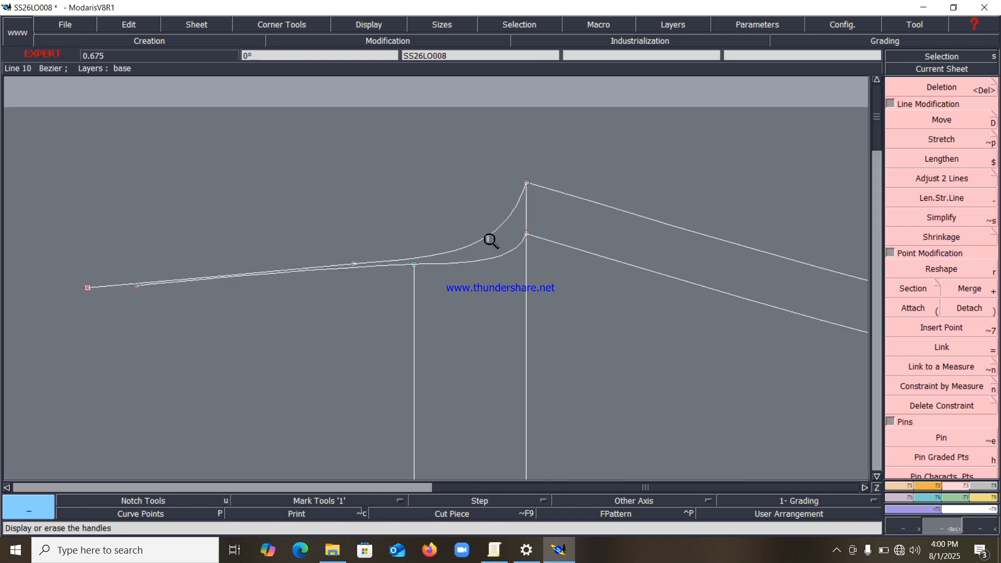
Step: Place a developed point on the inner line at a curve length of 22.50 cm from its corner on the tallest vertical
{"action": "key", "text": "d"}
{"action": "left_click", "coordinate": [527, 235]}
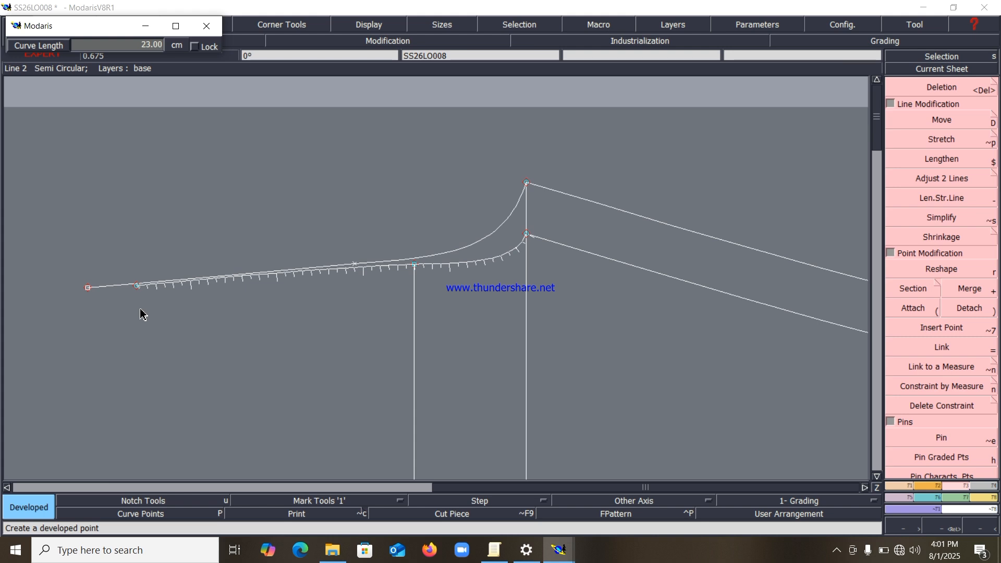
{"action": "type", "text": "22"}
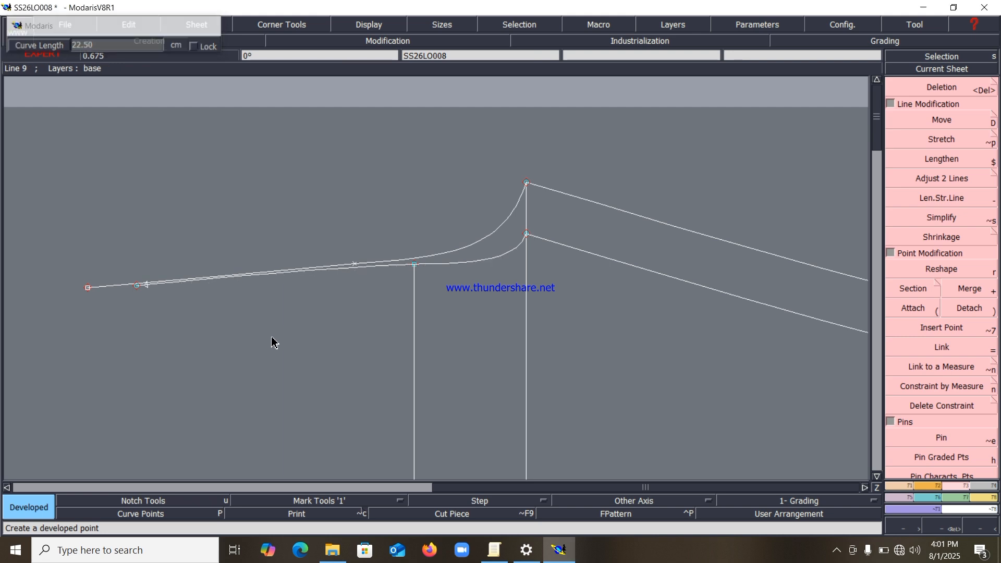
{"action": "key", "text": "Return"}
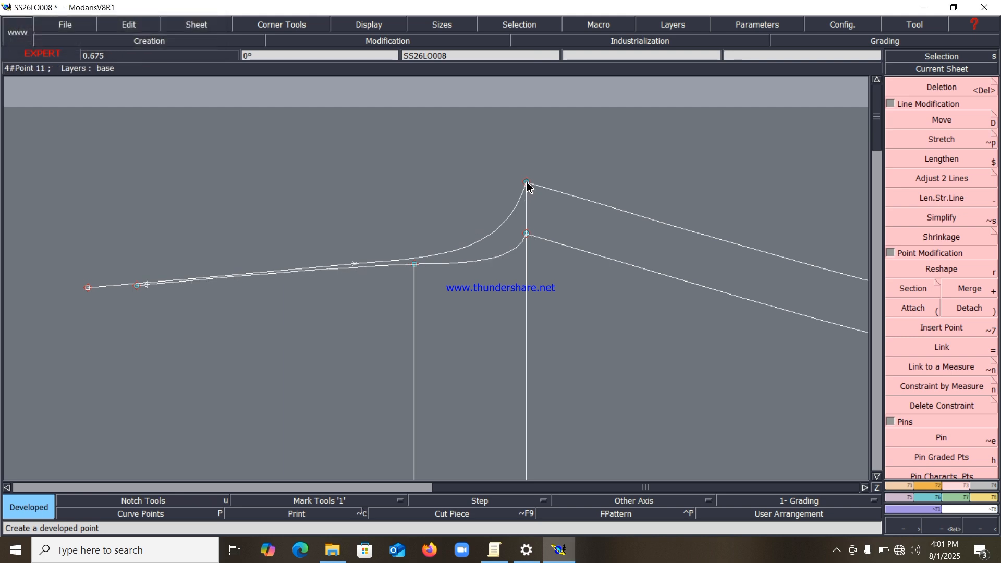
Step: Try to place a developed point near the left end of the outer line
{"action": "left_click", "coordinate": [496, 224]}
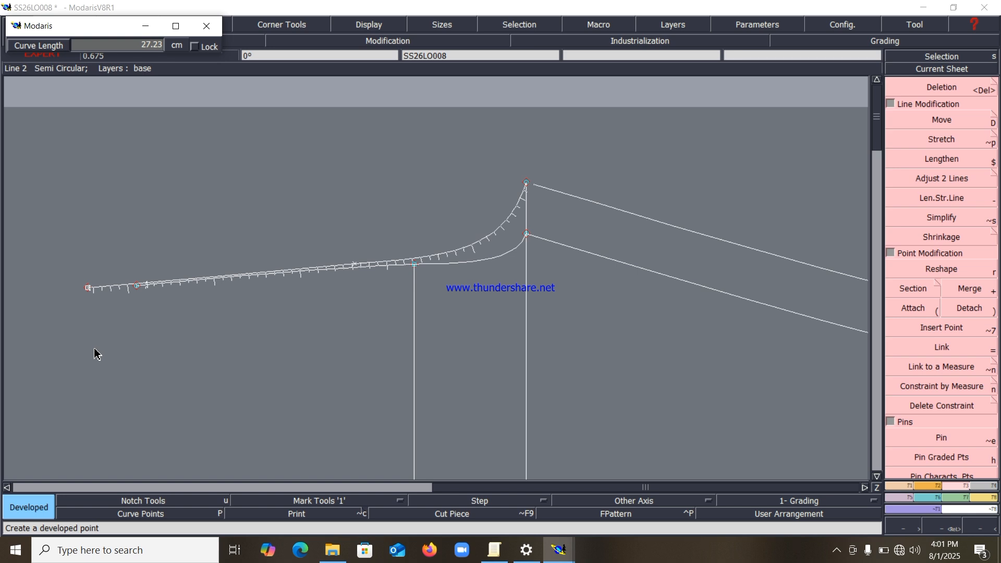
{"action": "left_click", "coordinate": [106, 354]}
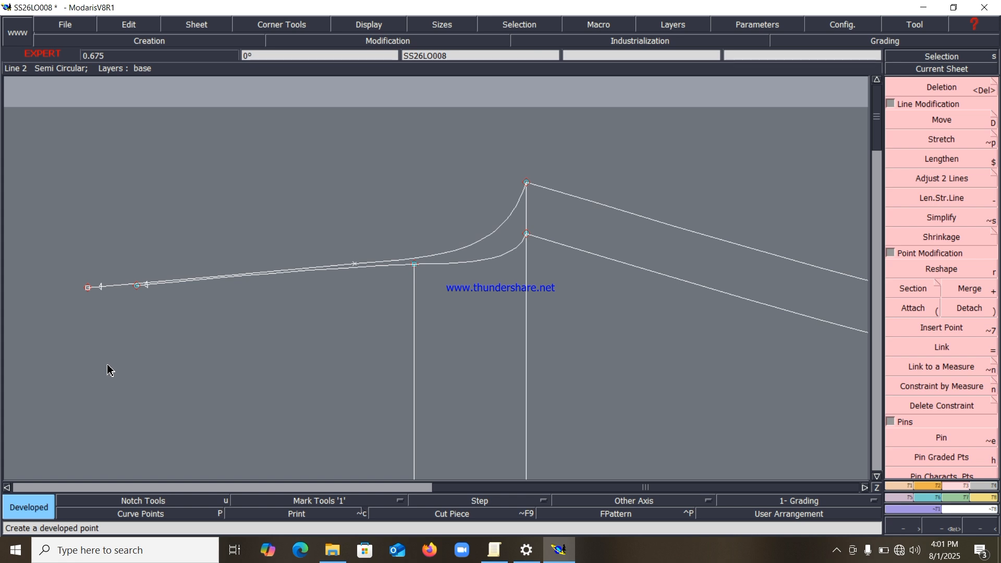
{"action": "key", "text": "ctrl+z"}
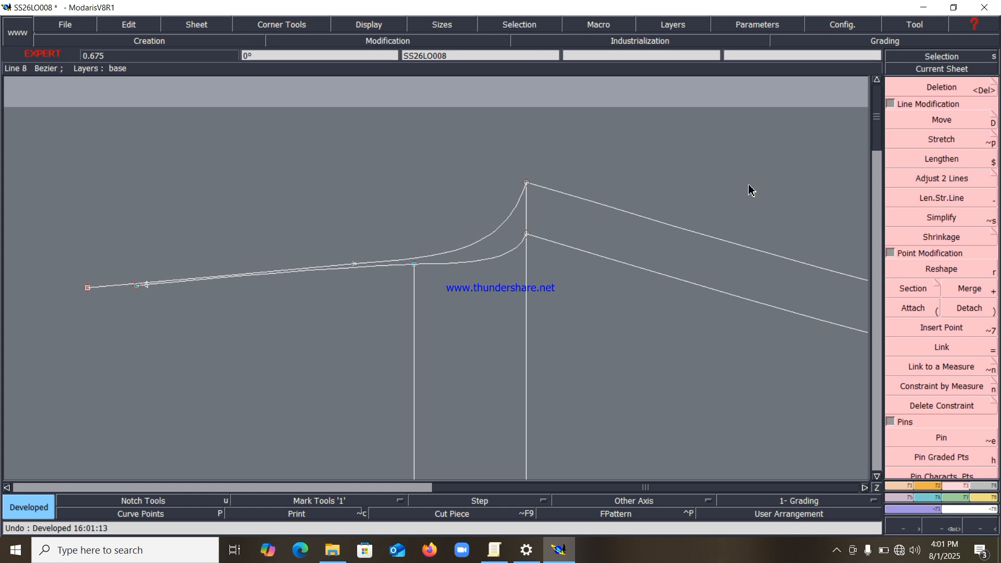
Step: Extend the left end of the outer line's straight segment further left with Len.Str.Line
{"action": "left_click", "coordinate": [955, 198]}
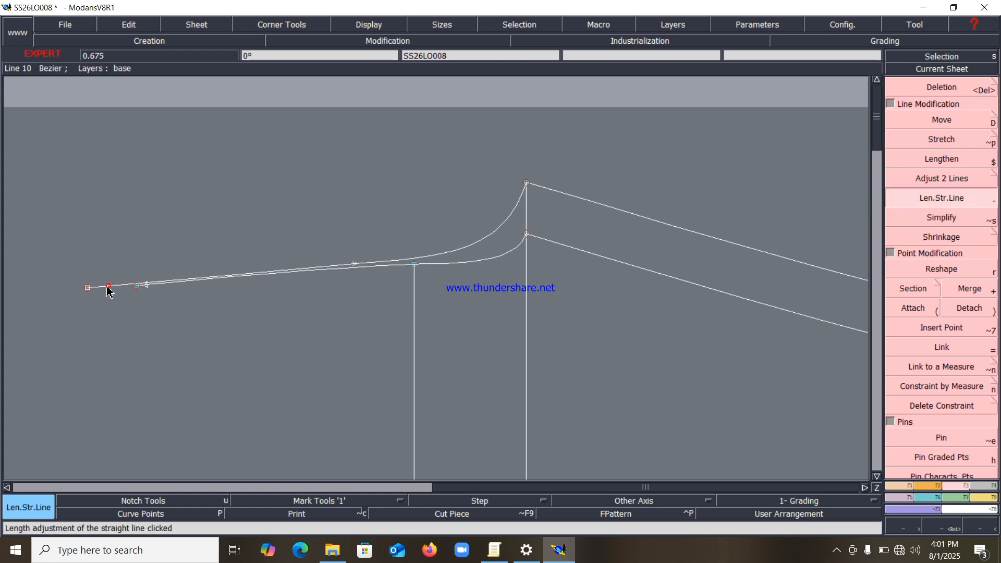
{"action": "left_click", "coordinate": [108, 286]}
{"action": "key", "text": "Delete"}
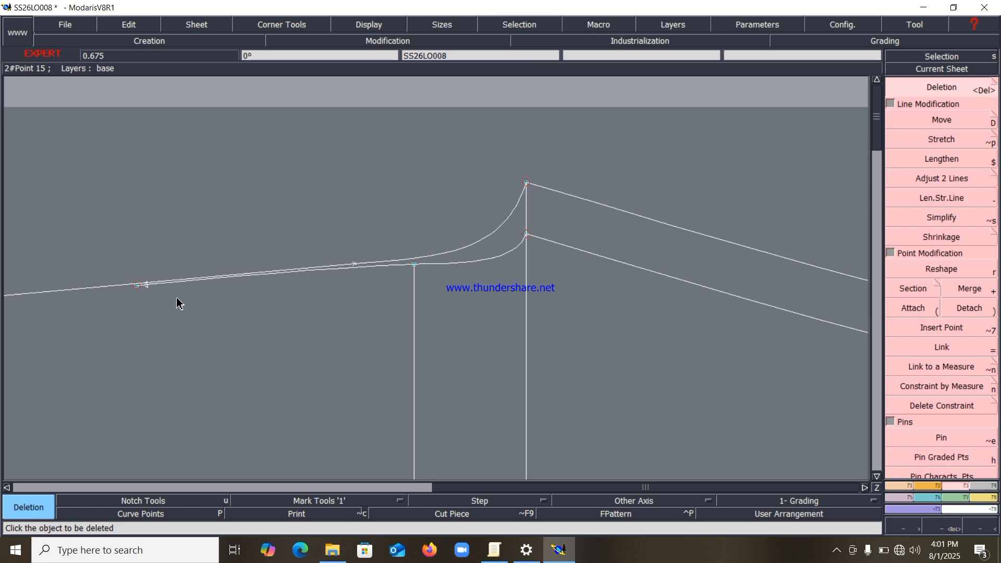
Step: Place a developed point on the outer line at a curve length of 30 cm from its peak point
{"action": "key", "text": "d"}
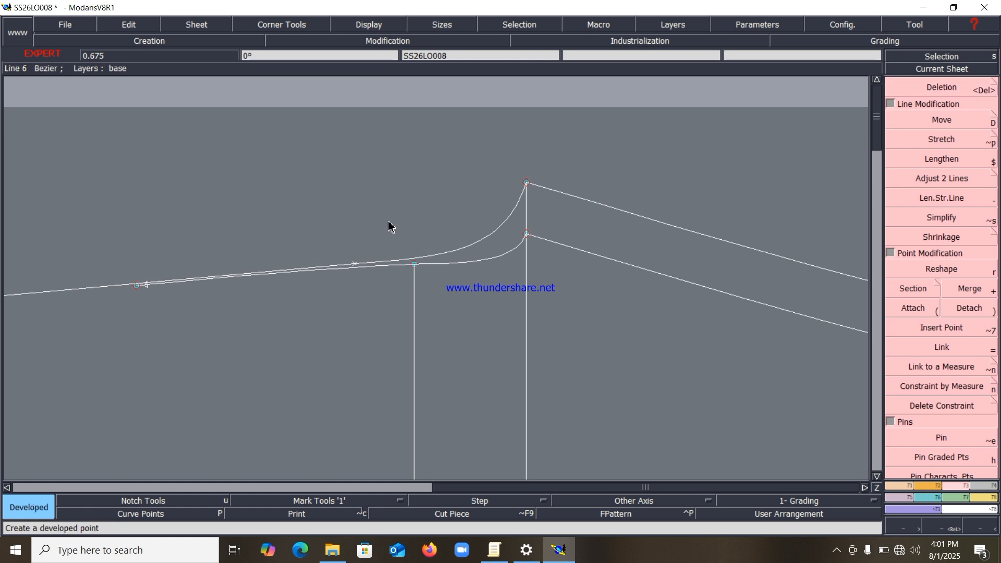
{"action": "left_click", "coordinate": [527, 182]}
{"action": "type", "text": "22.50"}
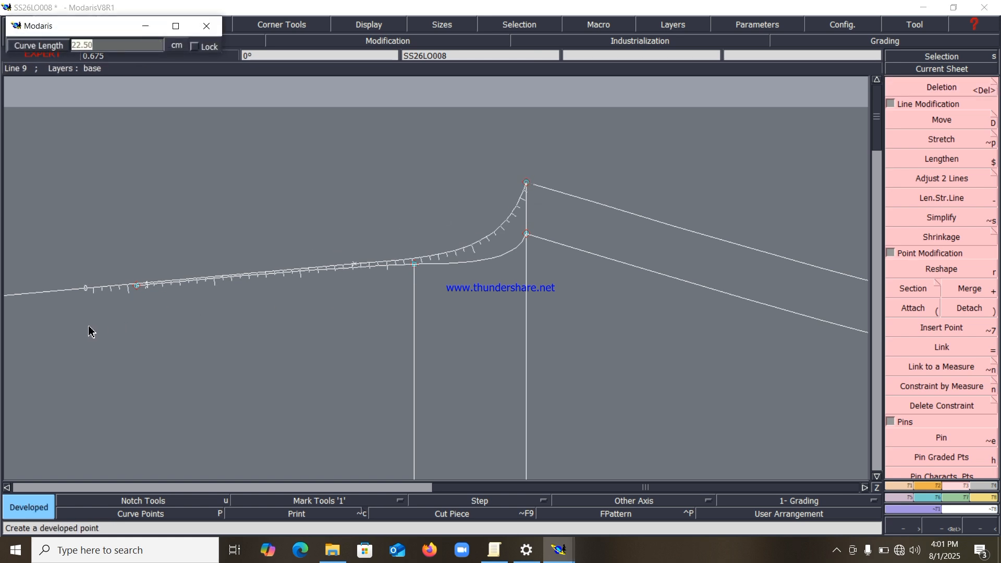
{"action": "type", "text": "30"}
{"action": "left_click", "coordinate": [127, 345]}
{"action": "key", "text": "Home"}
{"action": "key", "text": "Return"}
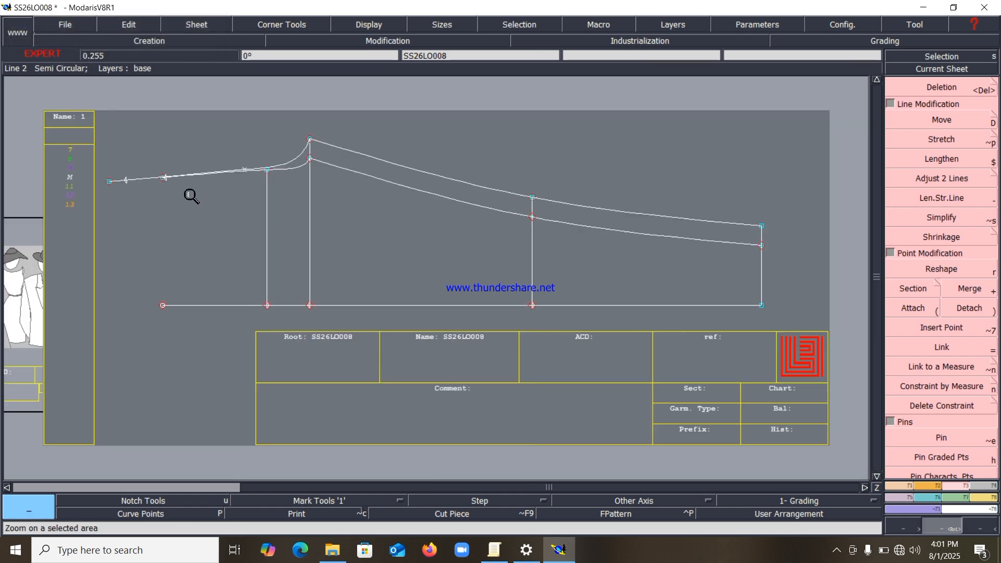
Step: Draw two straight Bezier lines joining the baseline's left end to the developed points on the inner and outer lines
{"action": "left_click_drag", "start_coordinate": [92, 138], "coordinate": [400, 342]}
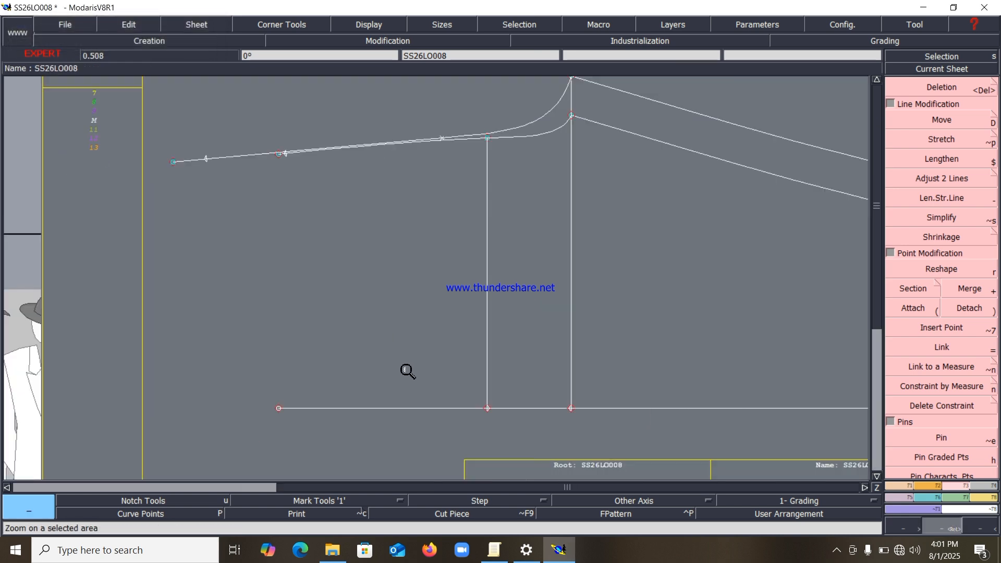
{"action": "key", "text": "b"}
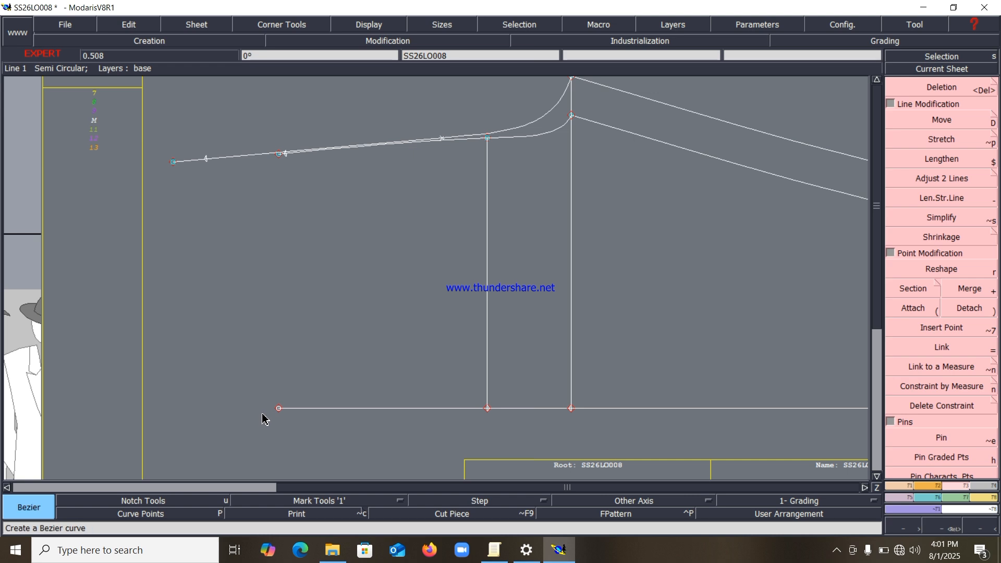
{"action": "left_click", "coordinate": [280, 408]}
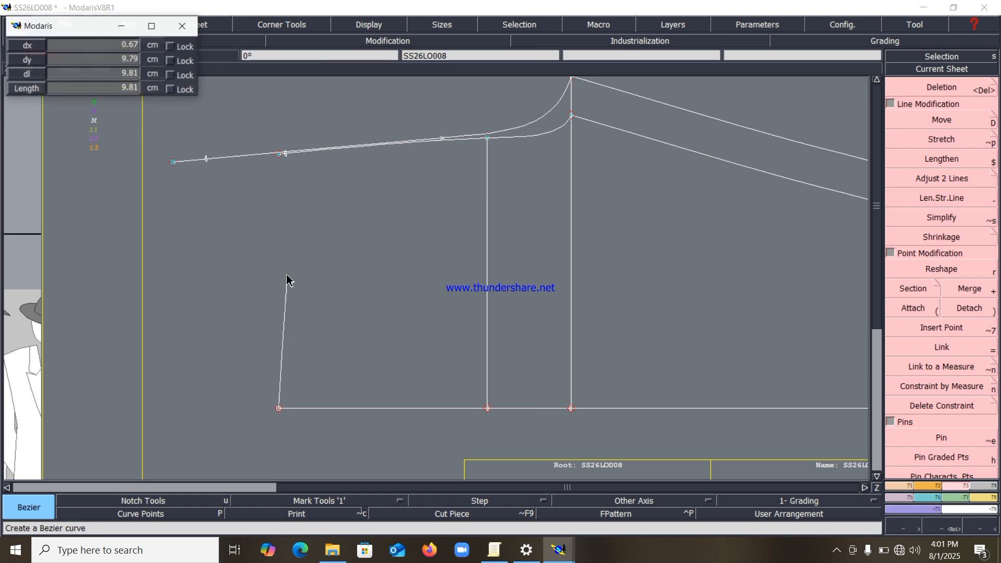
{"action": "left_click", "coordinate": [286, 154]}
{"action": "left_click", "coordinate": [206, 159]}
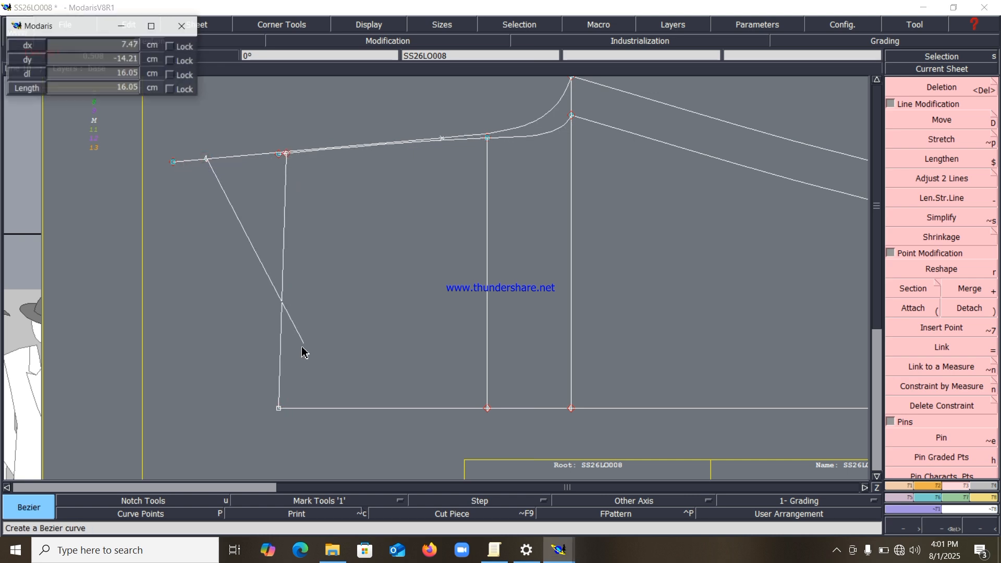
{"action": "left_click", "coordinate": [280, 408]}
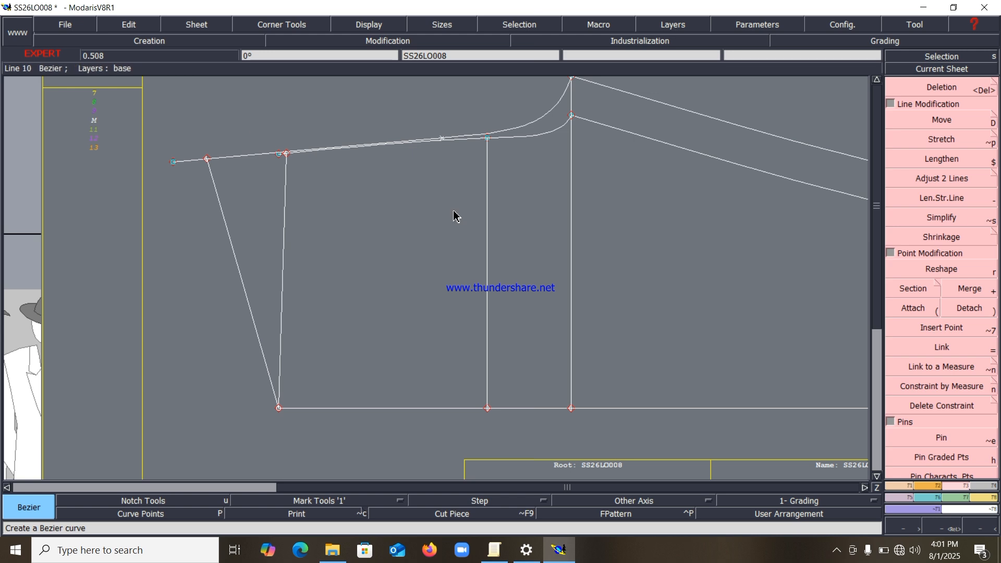
Step: Create a symmetry axis along the baseline and open the options for parallel, symmetrical and slanted lines
{"action": "key", "text": "Home"}
{"action": "key", "text": "Return"}
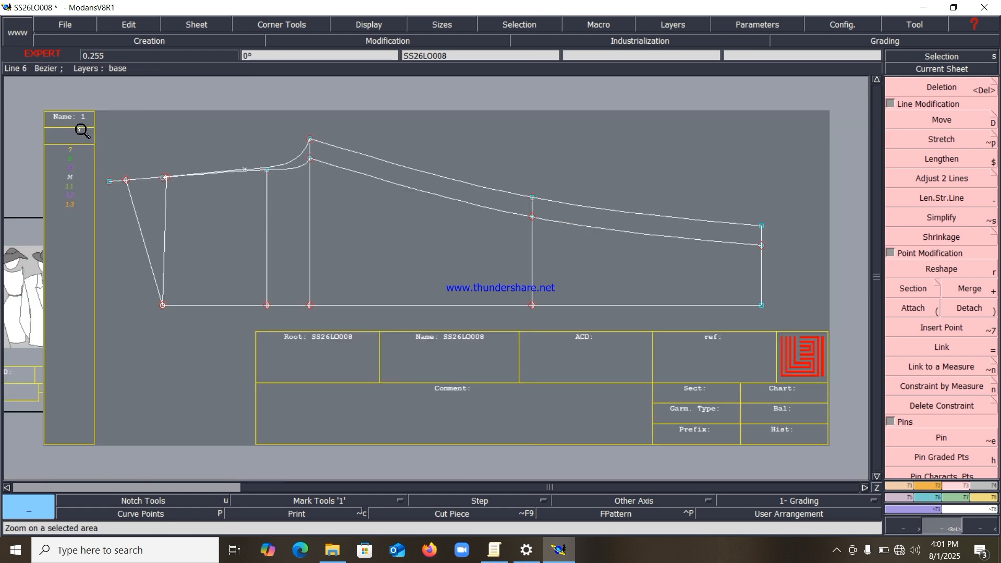
{"action": "left_click_drag", "start_coordinate": [82, 129], "coordinate": [790, 384]}
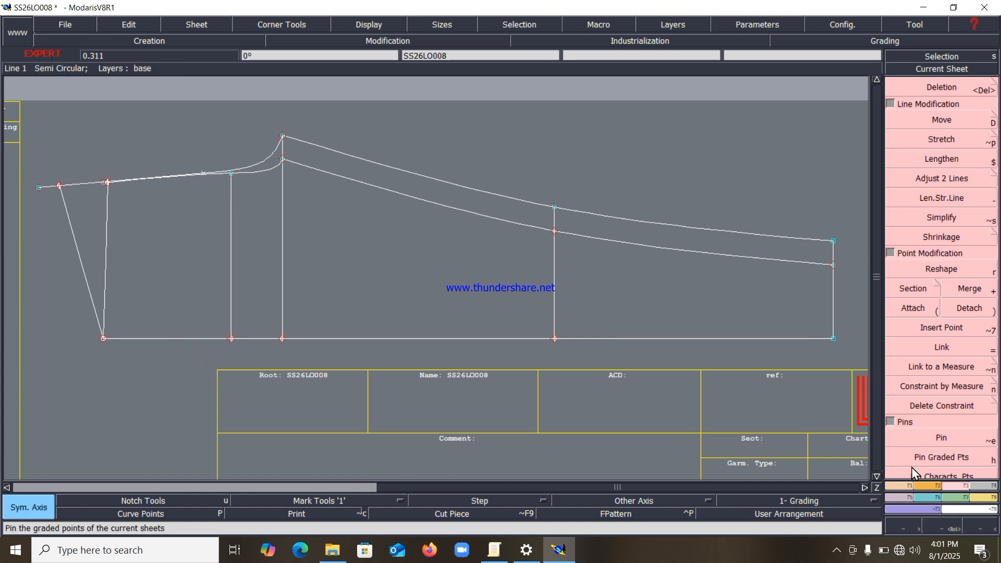
{"action": "left_click", "coordinate": [908, 483]}
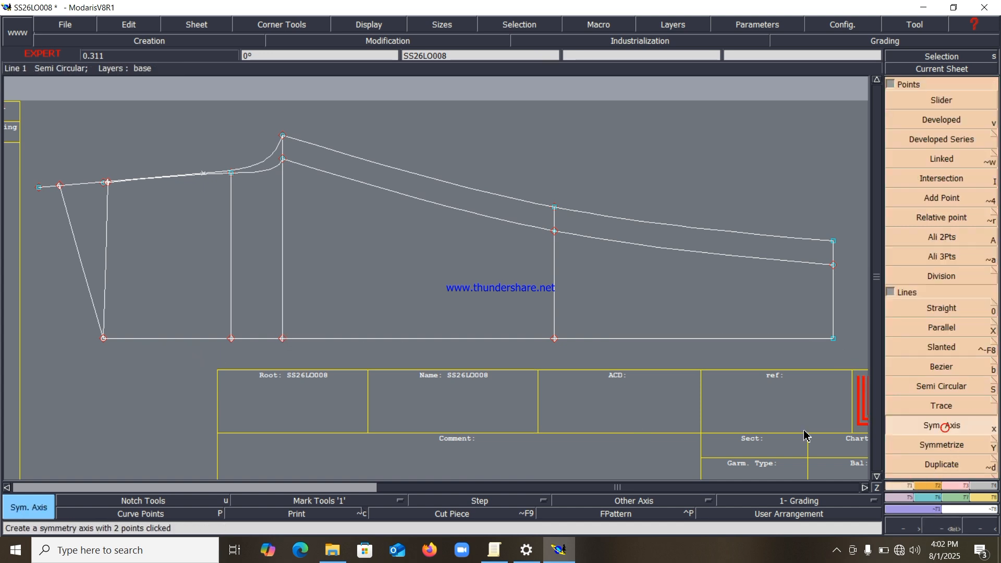
{"action": "left_click", "coordinate": [142, 338]}
{"action": "left_click", "coordinate": [995, 328]}
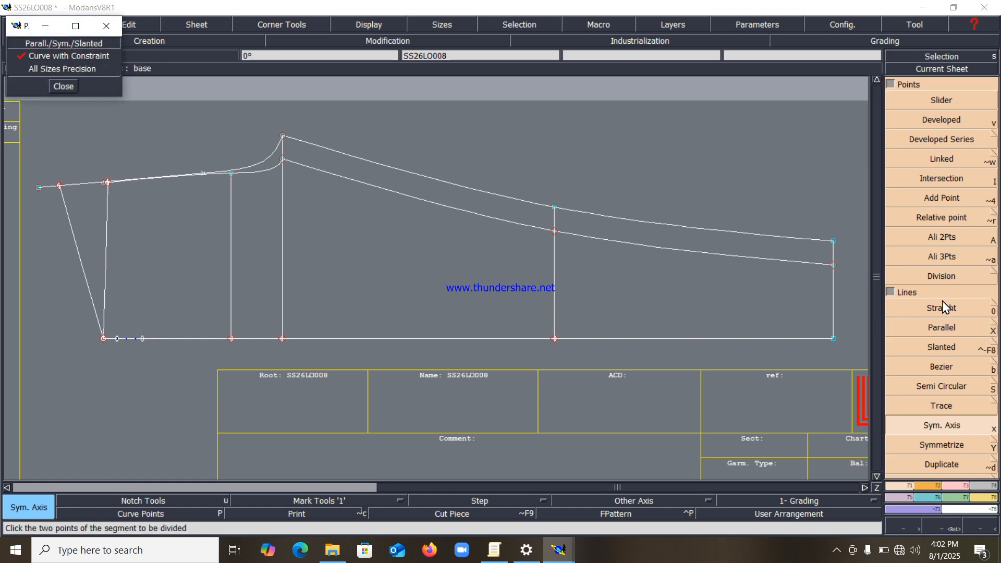
Step: Symmetrize the two slanted closing lines at the baseline's left end about the baseline axis
{"action": "left_click", "coordinate": [937, 445]}
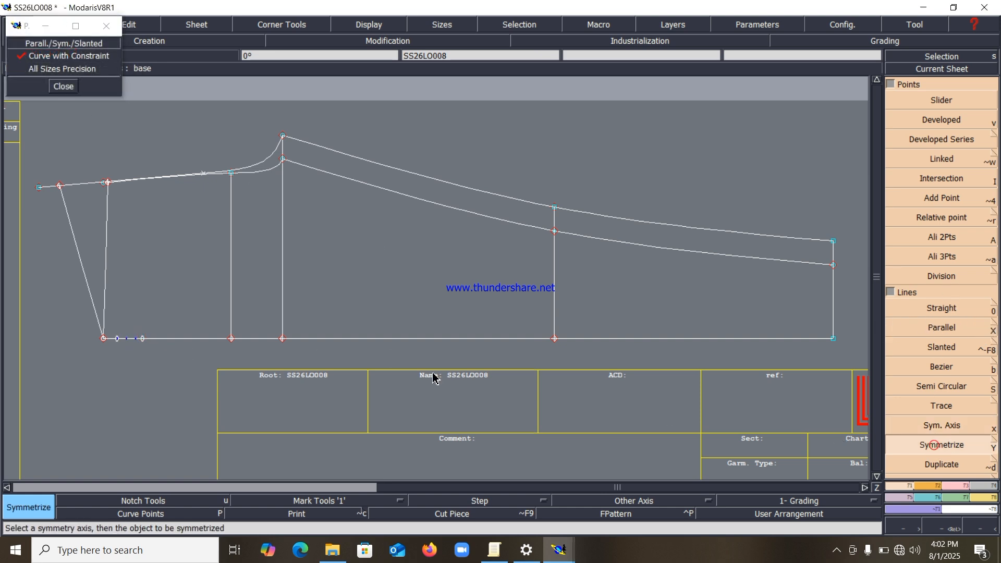
{"action": "left_click", "coordinate": [111, 234]}
{"action": "left_click", "coordinate": [76, 243]}
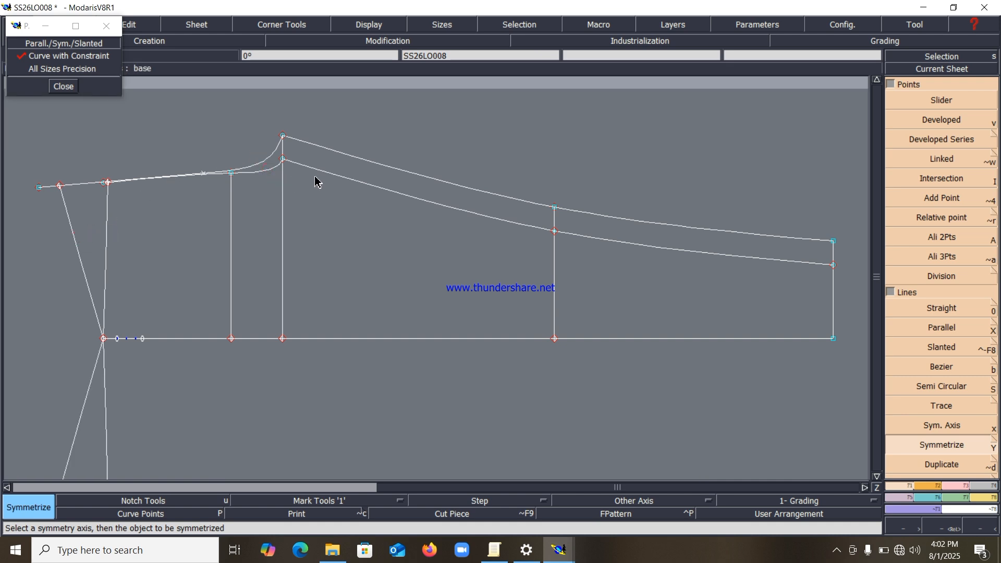
Step: Try to symmetrize the inner line's left curve and the outer line's right curve about the baseline, and undo both
{"action": "left_click", "coordinate": [358, 156]}
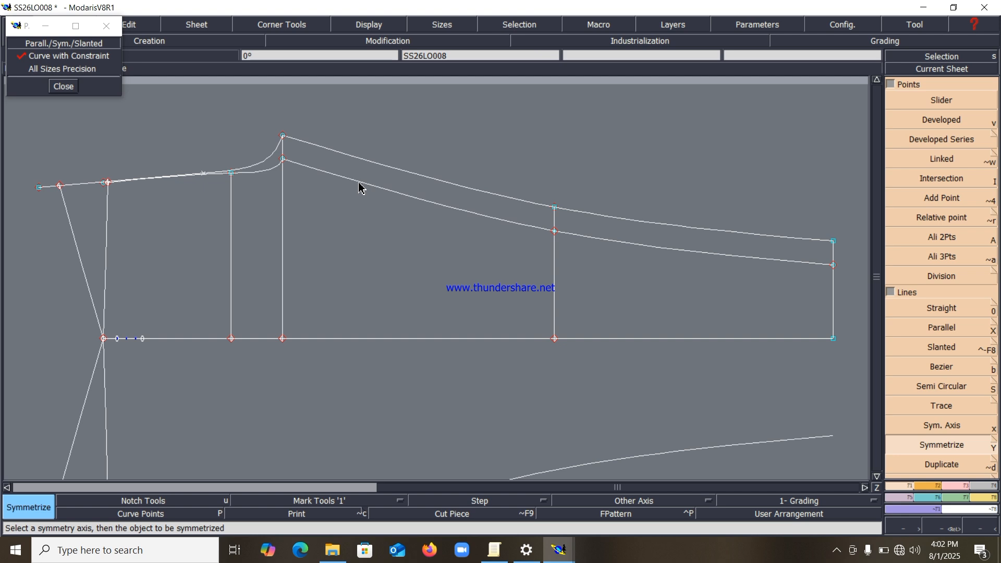
{"action": "key", "text": "Home"}
{"action": "key", "text": "Return"}
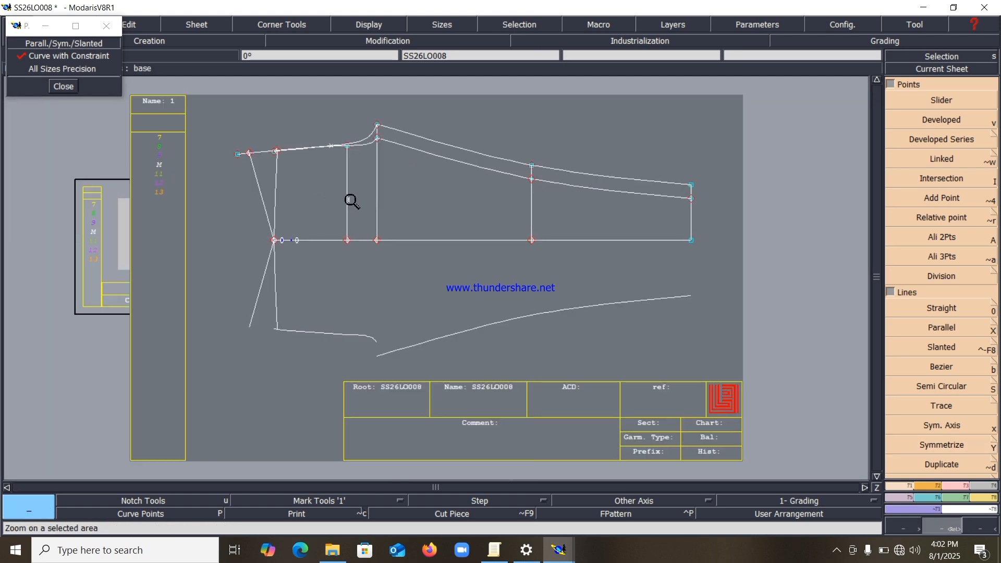
{"action": "left_click_drag", "start_coordinate": [211, 123], "coordinate": [640, 380]}
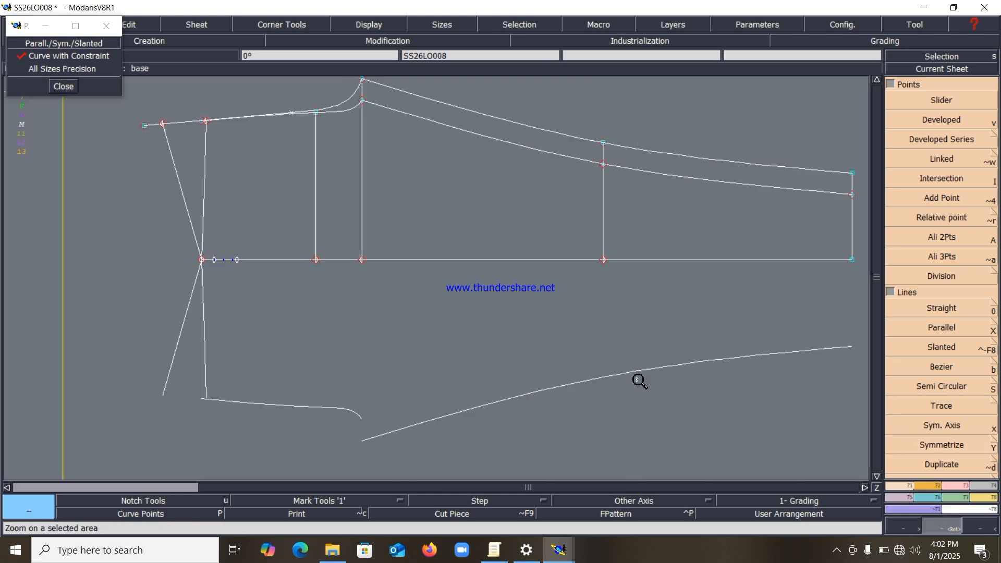
{"action": "key", "text": "ctrl+z"}
{"action": "key", "text": "ctrl+z"}
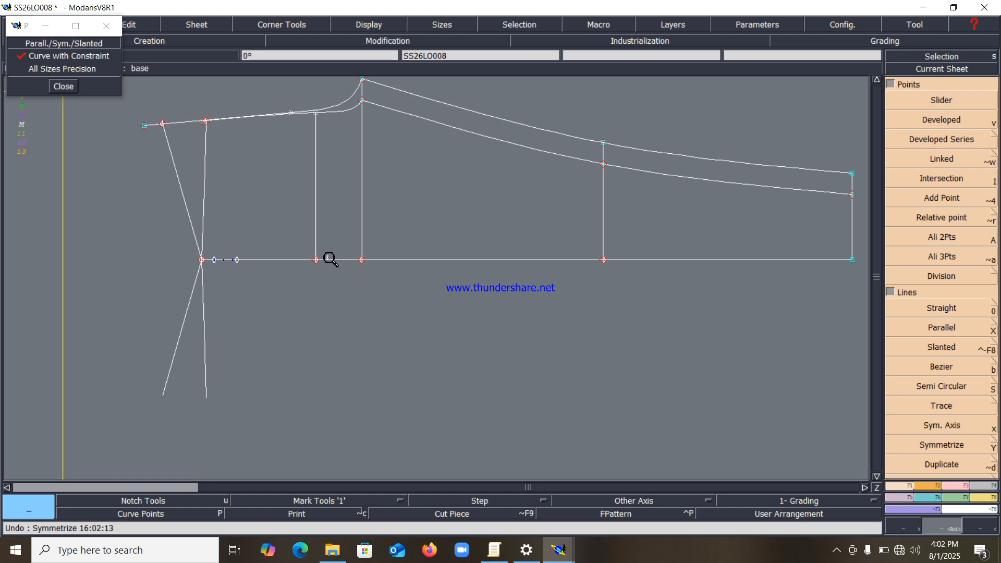
Step: Symmetrize the outer line's left and right curves about the baseline axis
{"action": "left_click", "coordinate": [944, 450]}
{"action": "left_click", "coordinate": [344, 104]}
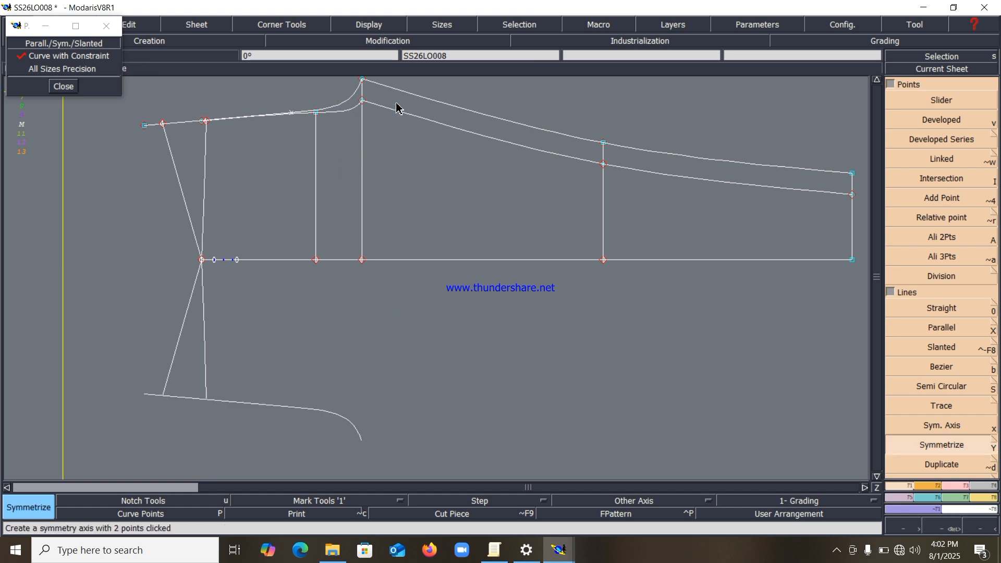
{"action": "left_click", "coordinate": [459, 108]}
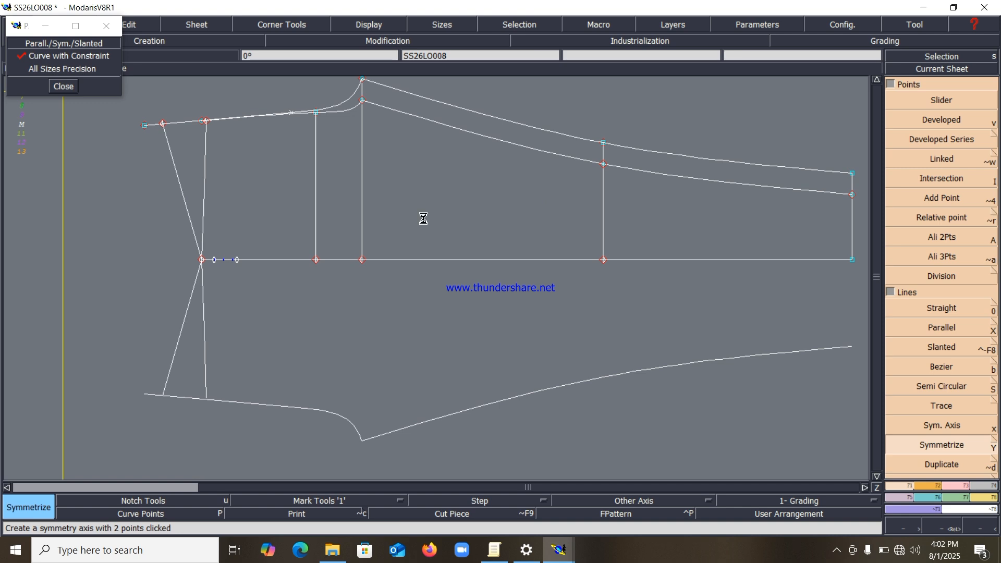
{"action": "key", "text": "Home"}
{"action": "key", "text": "Return"}
{"action": "left_click_drag", "start_coordinate": [210, 123], "coordinate": [367, 352]}
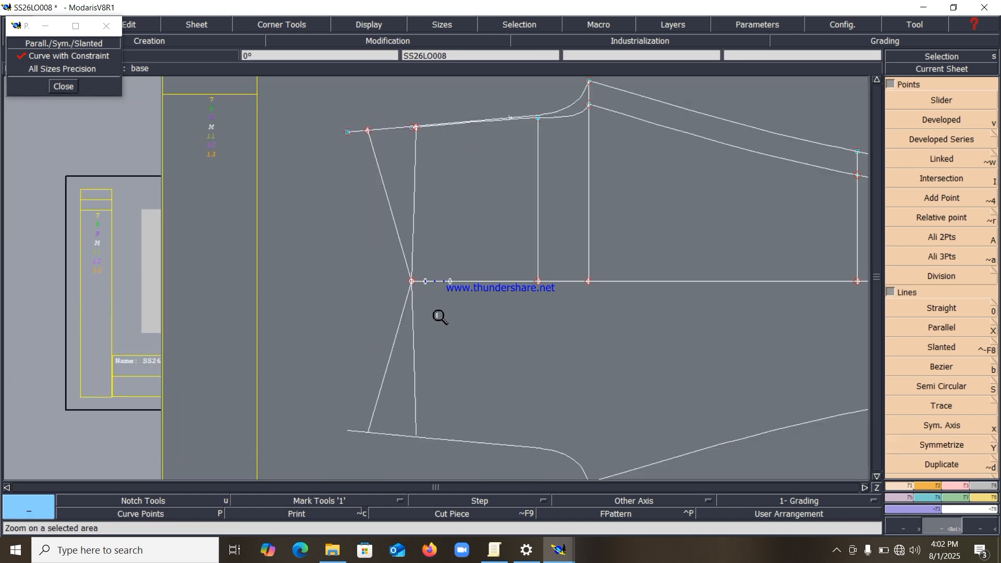
{"action": "key", "text": "Home"}
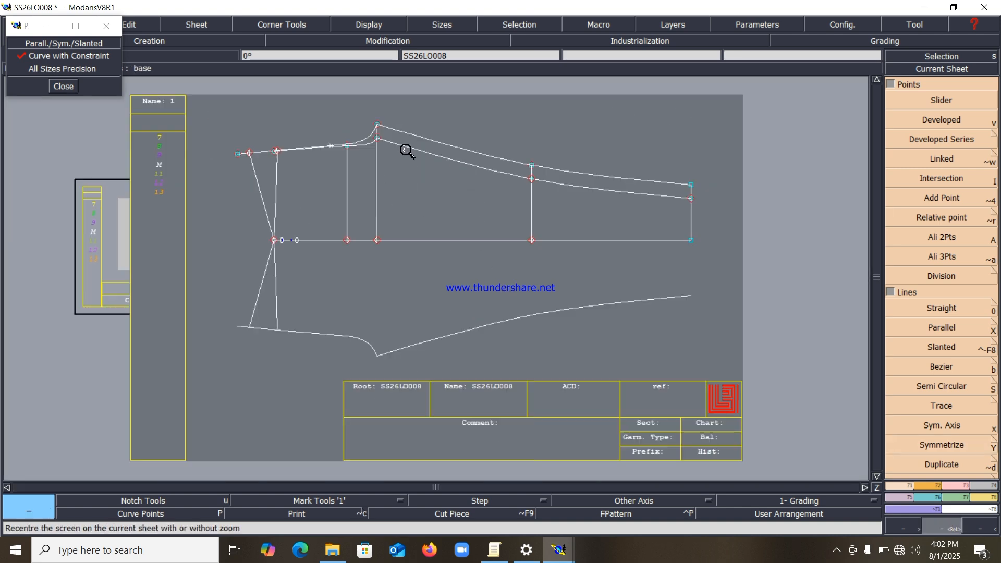
{"action": "left_click_drag", "start_coordinate": [211, 108], "coordinate": [737, 282]}
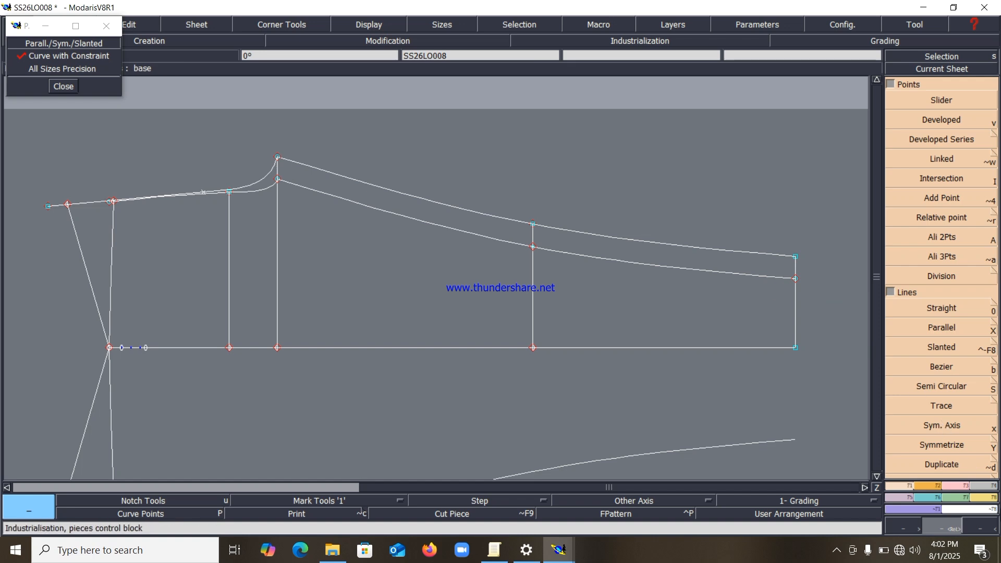
Step: Divide the segment between the inner and outer lines at the right end into 2 parts with Sequence Division
{"action": "left_click", "coordinate": [901, 85]}
{"action": "left_click", "coordinate": [947, 401]}
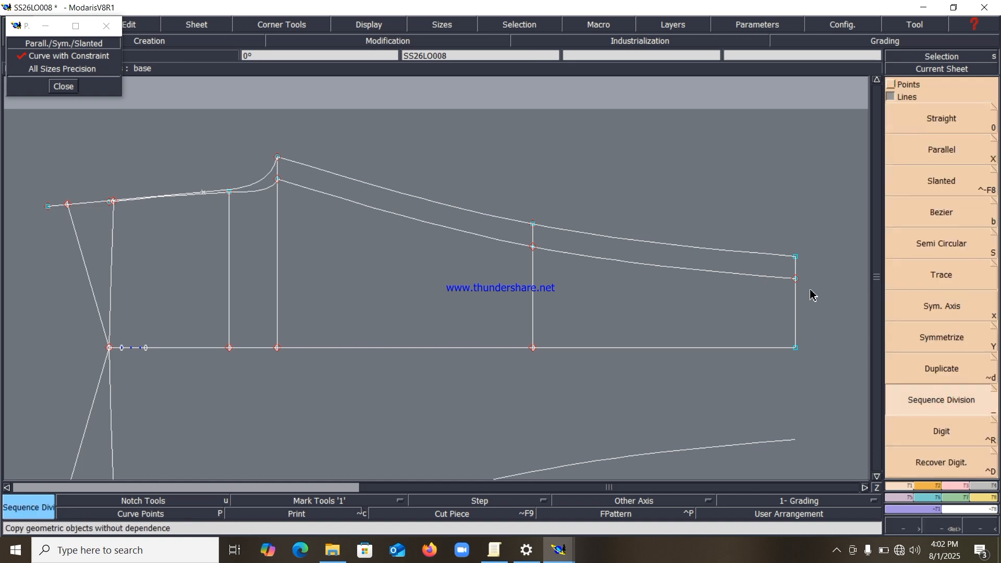
{"action": "left_click", "coordinate": [797, 281]}
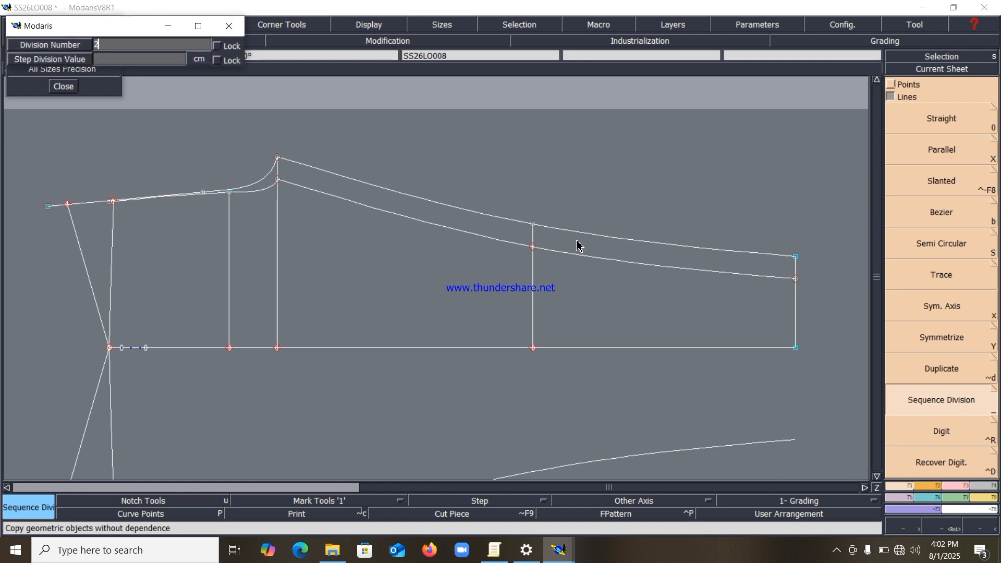
{"action": "key", "text": "Return"}
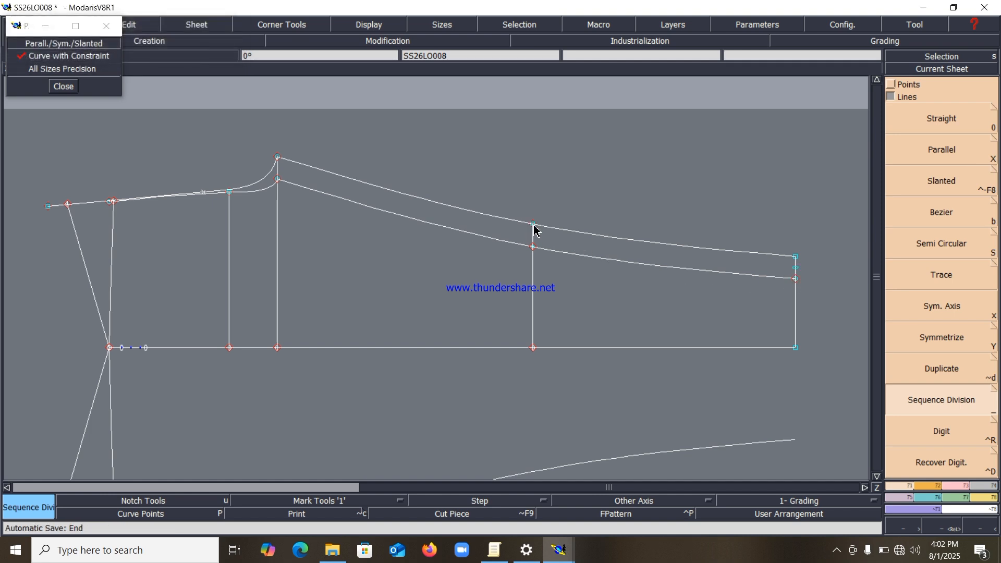
Step: Divide the segments between the inner and outer lines on the middle vertical and the peak vertical into 2 parts each
{"action": "left_click", "coordinate": [534, 225]}
{"action": "left_click", "coordinate": [534, 250]}
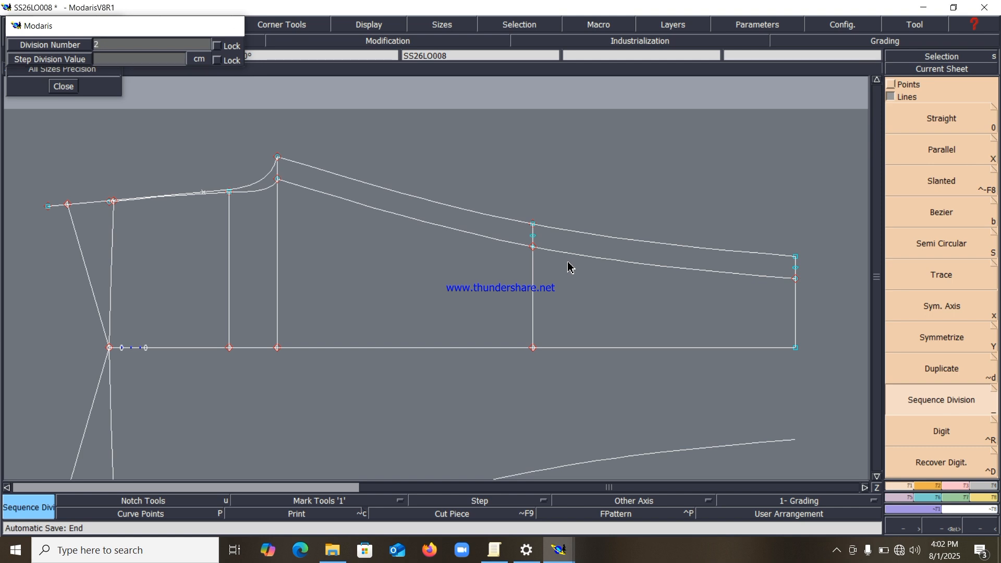
{"action": "key", "text": "Return"}
{"action": "left_click", "coordinate": [278, 159]}
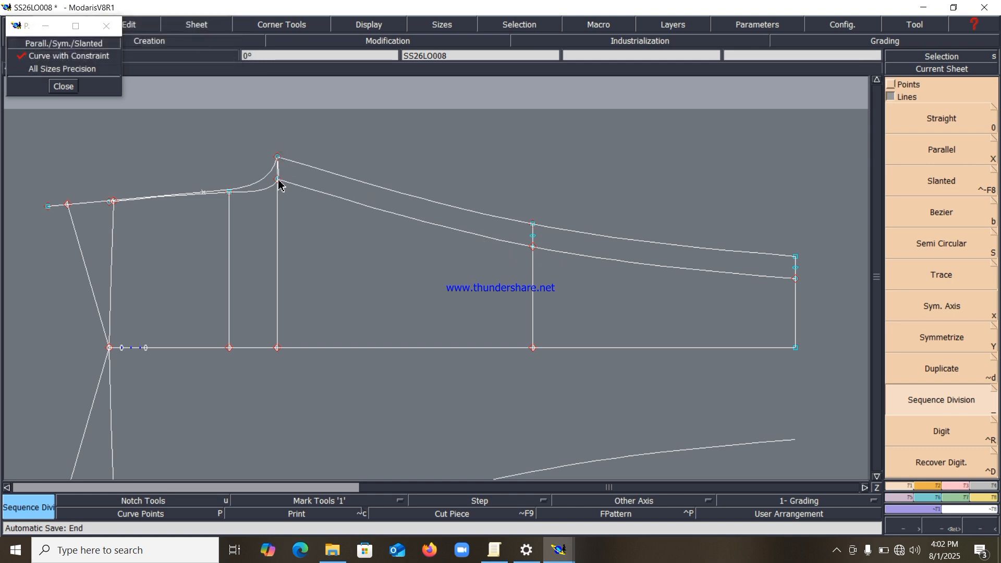
{"action": "left_click", "coordinate": [278, 181]}
{"action": "key", "text": "Return"}
Step: Add dynamic length measures from the baseline to the three division midpoints and along the vertical left of the peak
{"action": "left_click", "coordinate": [981, 496]}
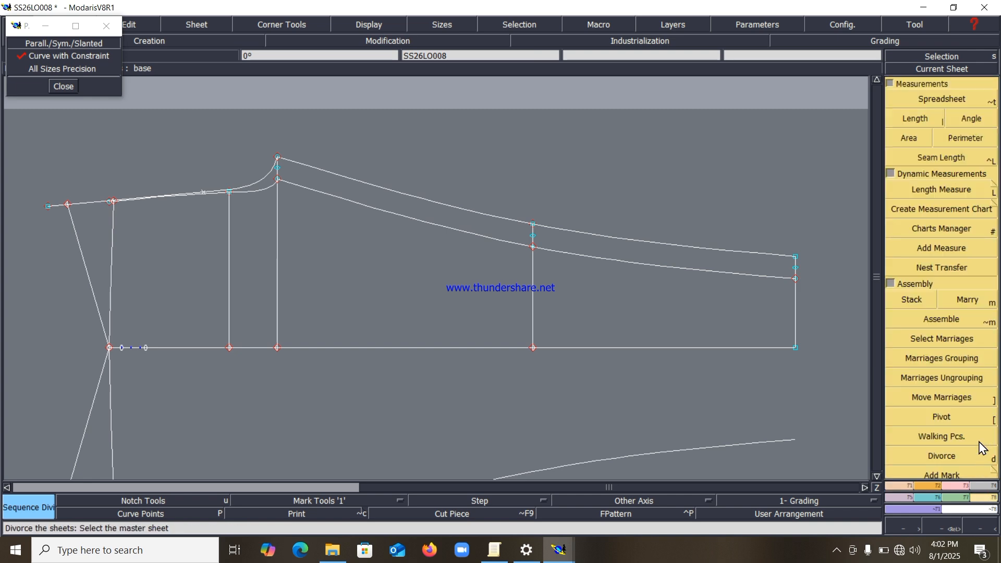
{"action": "left_click", "coordinate": [944, 190]}
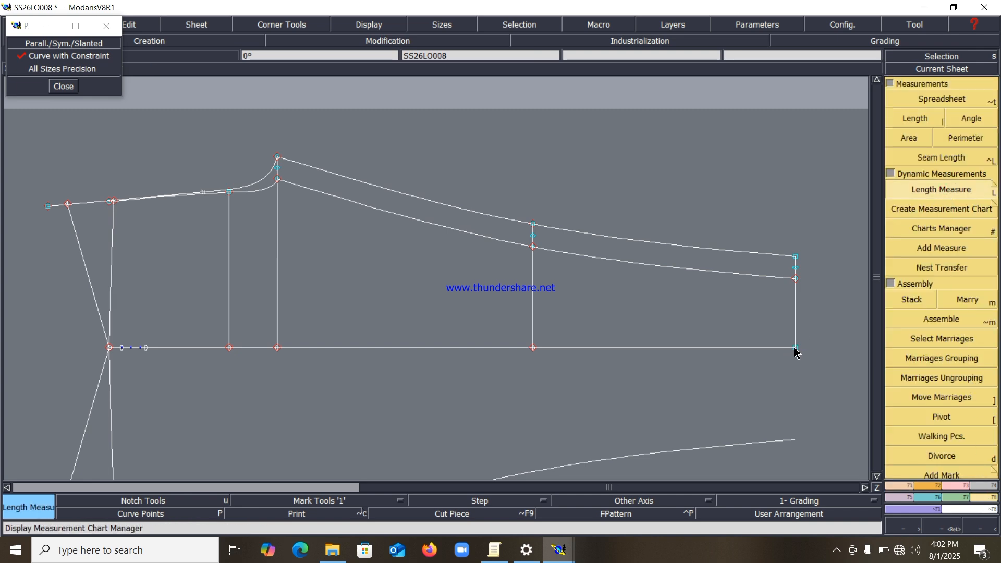
{"action": "left_click", "coordinate": [793, 272]}
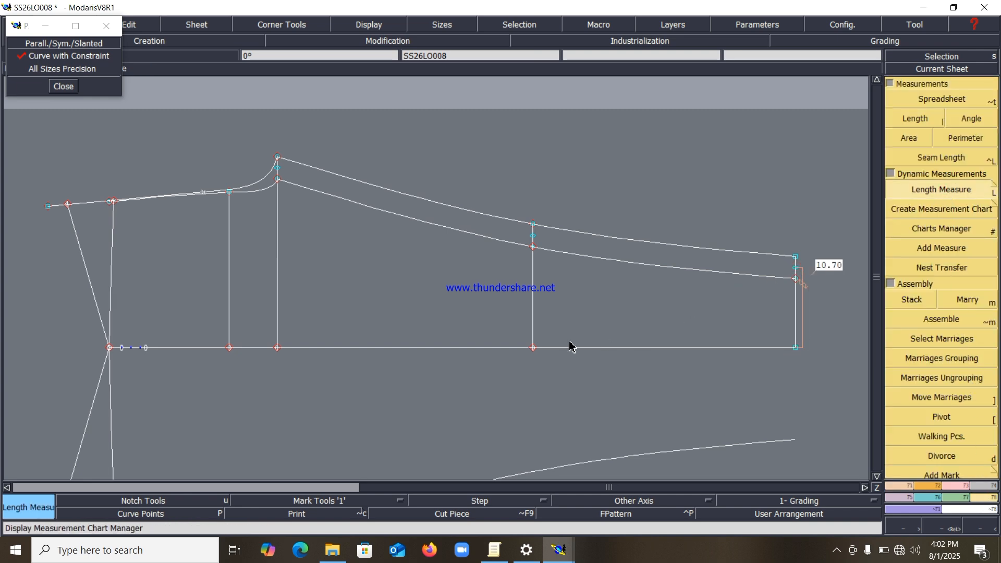
{"action": "left_click", "coordinate": [532, 348]}
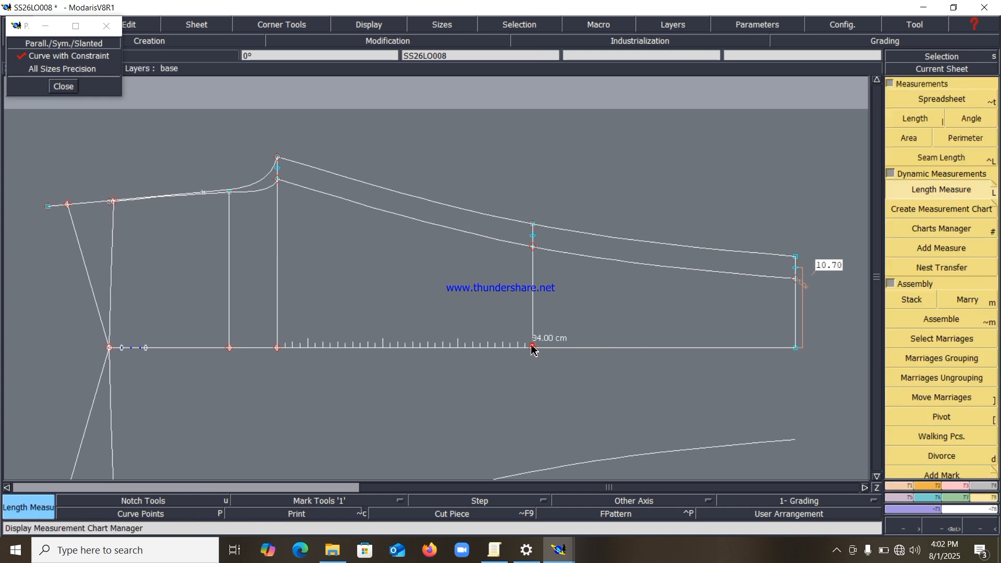
{"action": "left_click", "coordinate": [533, 241]}
{"action": "left_click", "coordinate": [278, 348]}
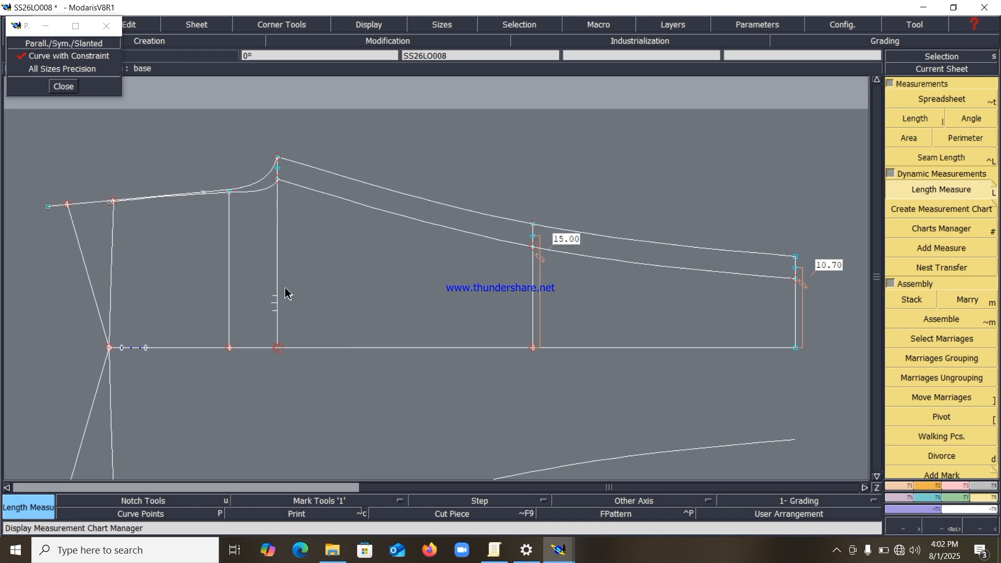
{"action": "left_click", "coordinate": [279, 166]}
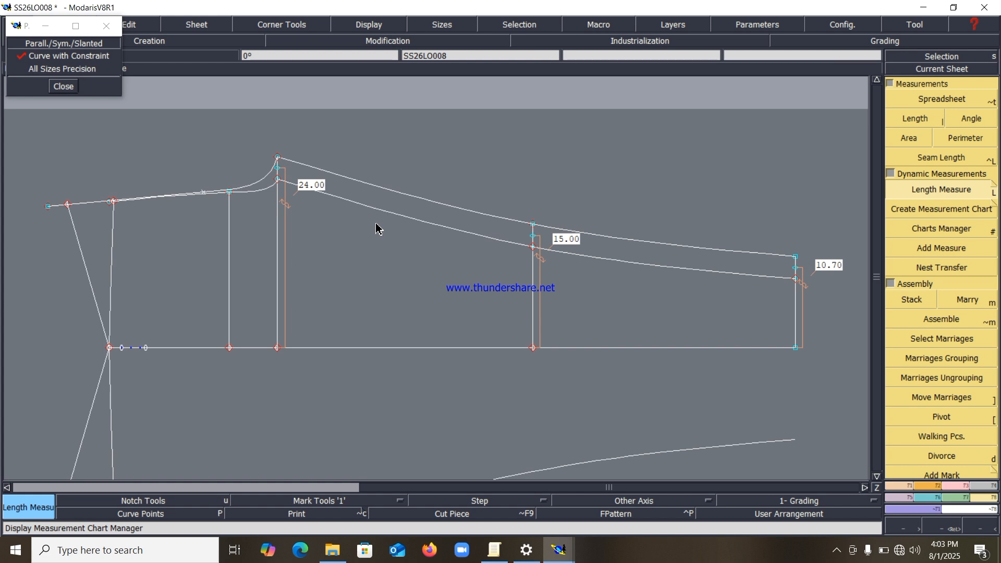
{"action": "left_click", "coordinate": [152, 277]}
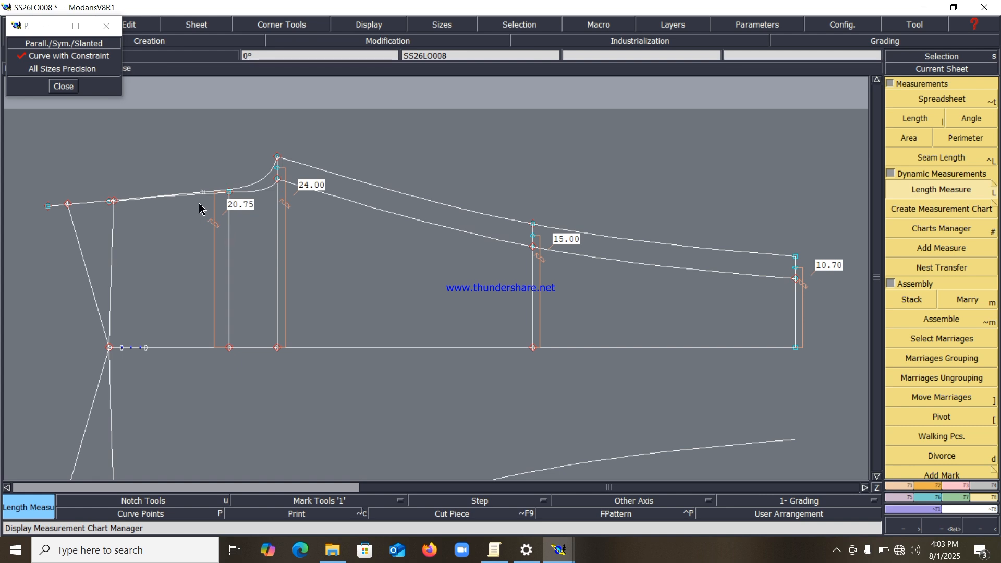
Step: Add dynamic length measures along the outer and inner left curves, from their peak points to the slanted closing lines
{"action": "left_click", "coordinate": [278, 158]}
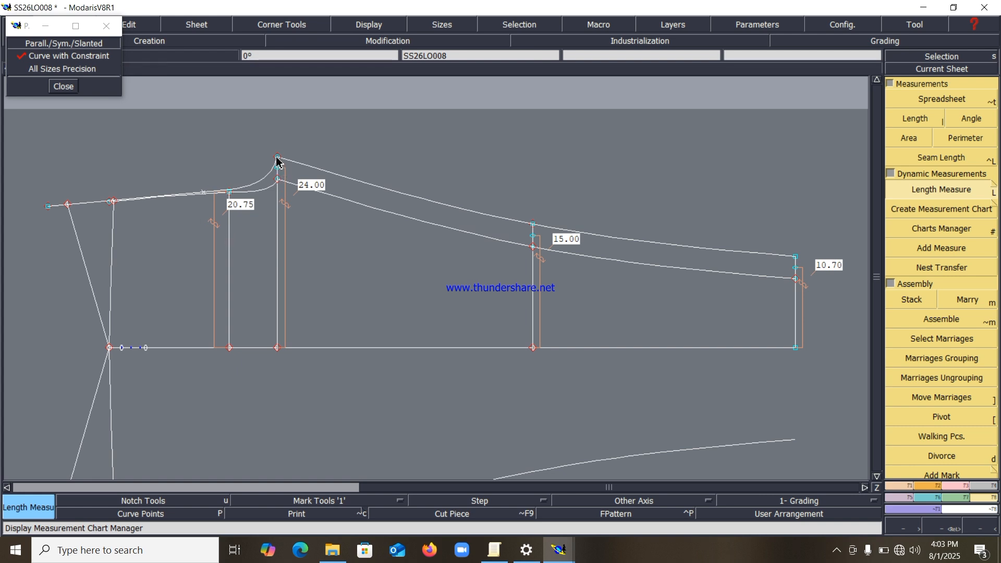
{"action": "left_click", "coordinate": [68, 205]}
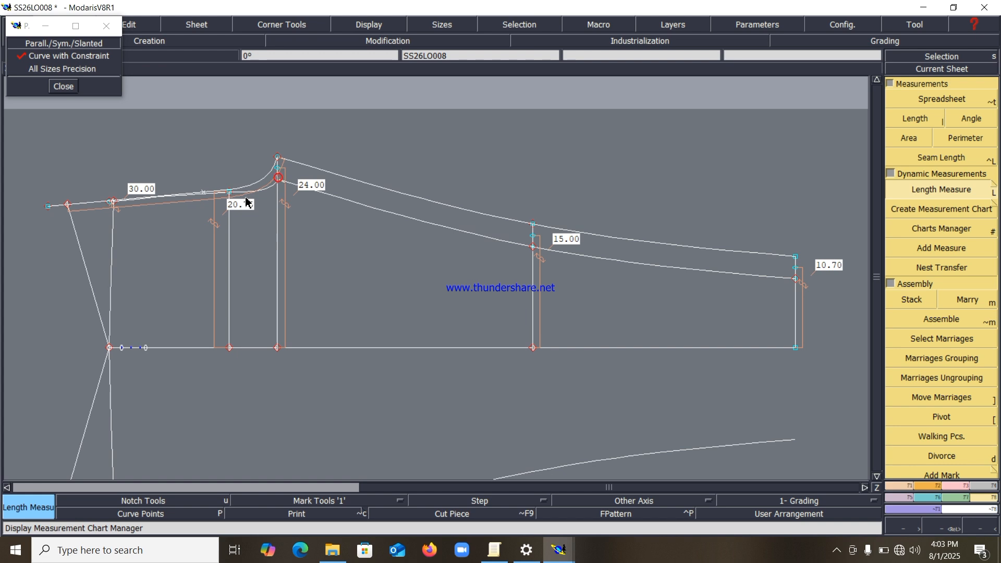
{"action": "left_click", "coordinate": [112, 202]}
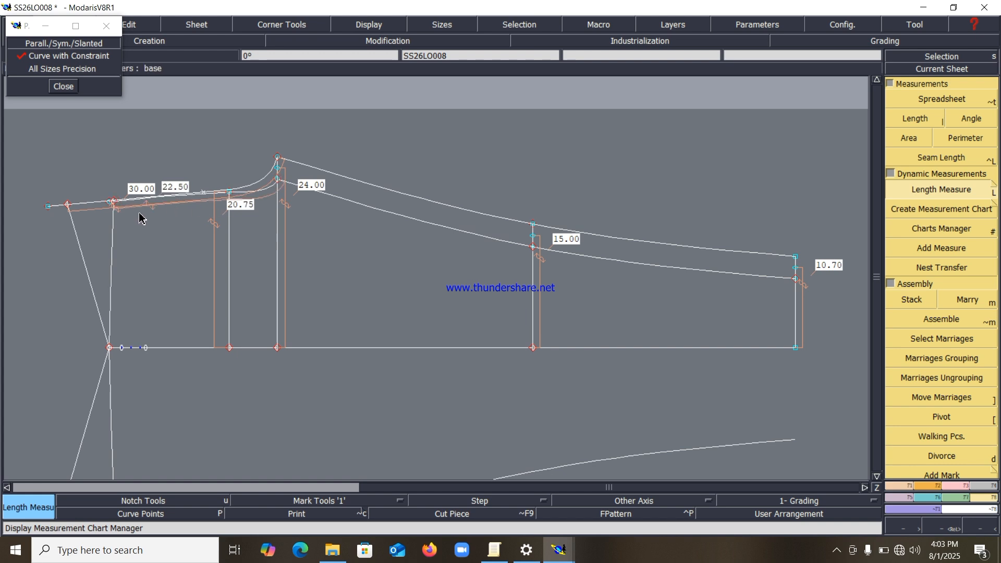
Step: Move the outer left curve's dimension line above the outline and the inner left curve's dimension line further below it
{"action": "key", "text": "r"}
{"action": "left_click", "coordinate": [140, 207]}
{"action": "left_click", "coordinate": [139, 176]}
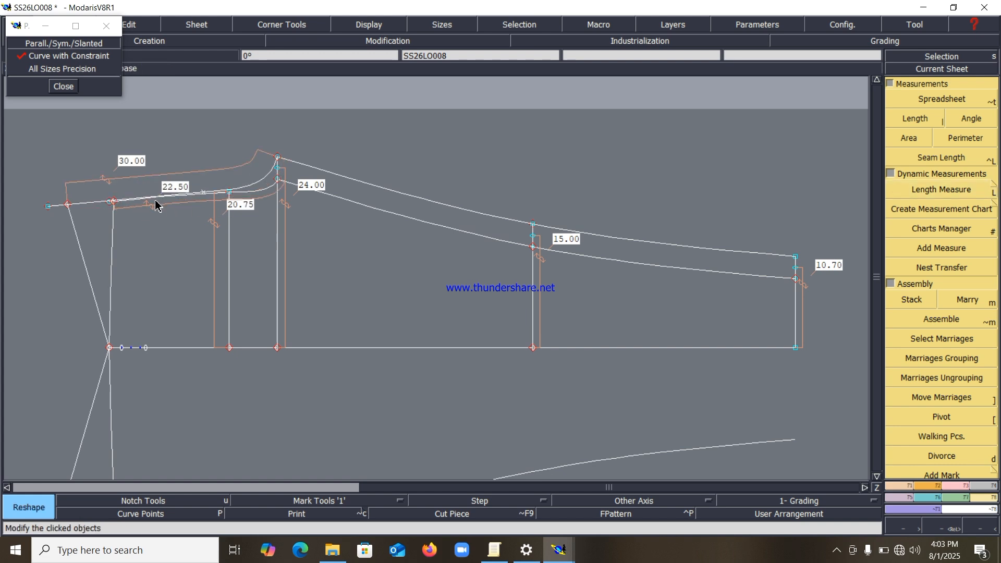
{"action": "left_click", "coordinate": [157, 206]}
{"action": "left_click", "coordinate": [163, 220]}
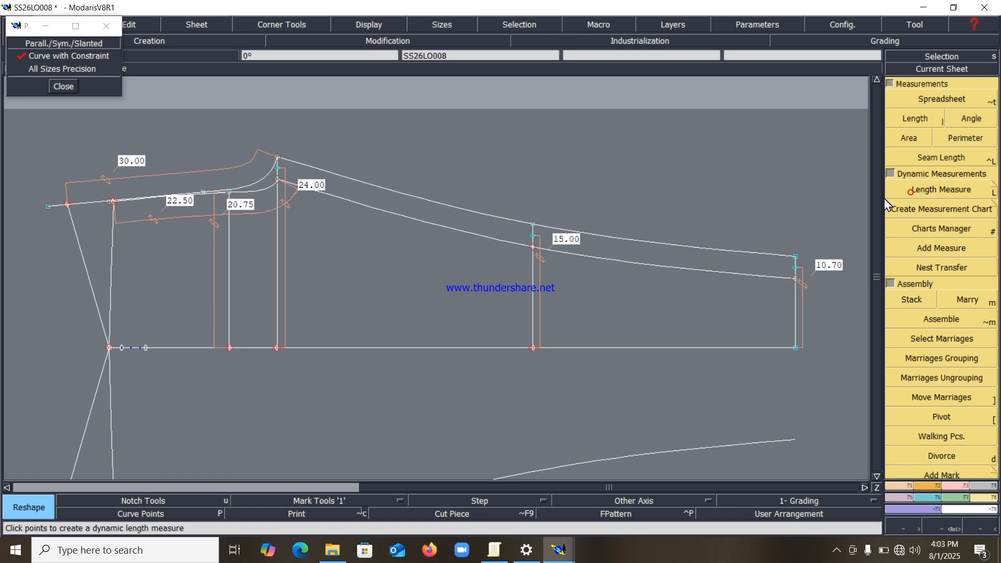
Step: Add dynamic length measures along the two right-hand curves and the full baseline, offsetting the baseline's dimension below it
{"action": "left_click", "coordinate": [910, 190]}
{"action": "left_click", "coordinate": [423, 168]}
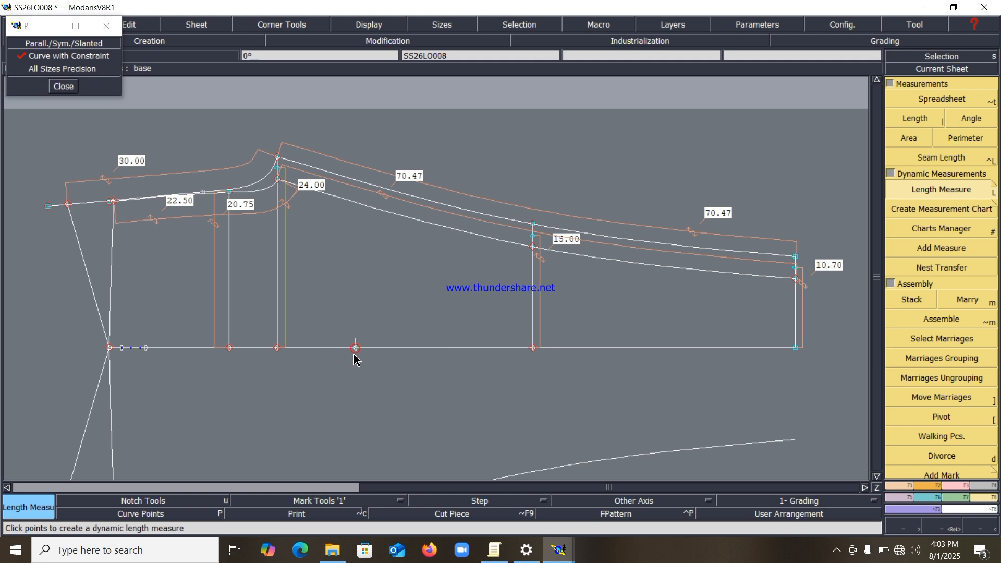
{"action": "left_click", "coordinate": [365, 396]}
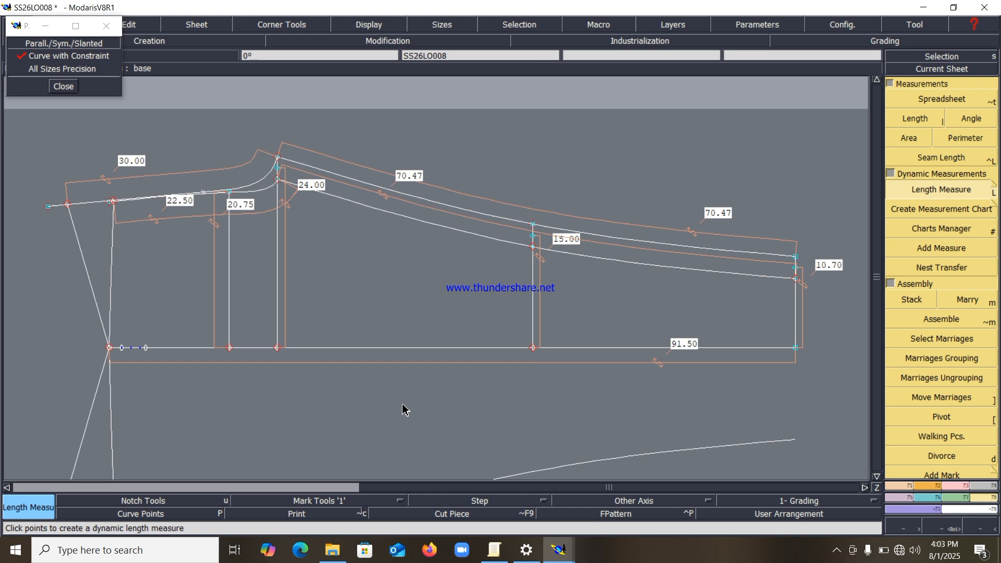
{"action": "scroll", "coordinate": [404, 409], "scroll_direction": "up", "scroll_amount": 1}
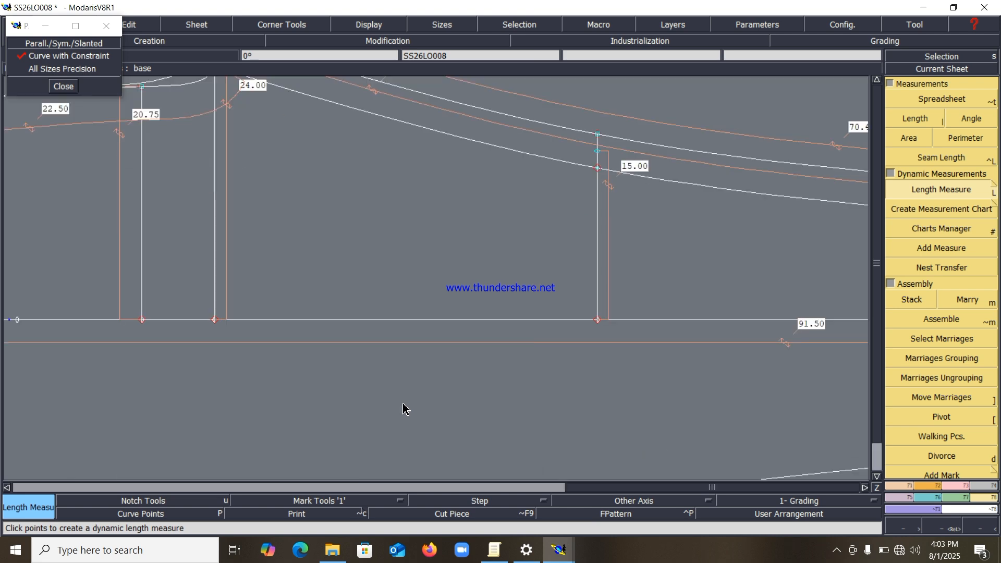
Step: Move the baseline's right end point by dx -1 cm and dy 0 with Reshape
{"action": "scroll", "coordinate": [452, 371], "scroll_direction": "down", "scroll_amount": 2}
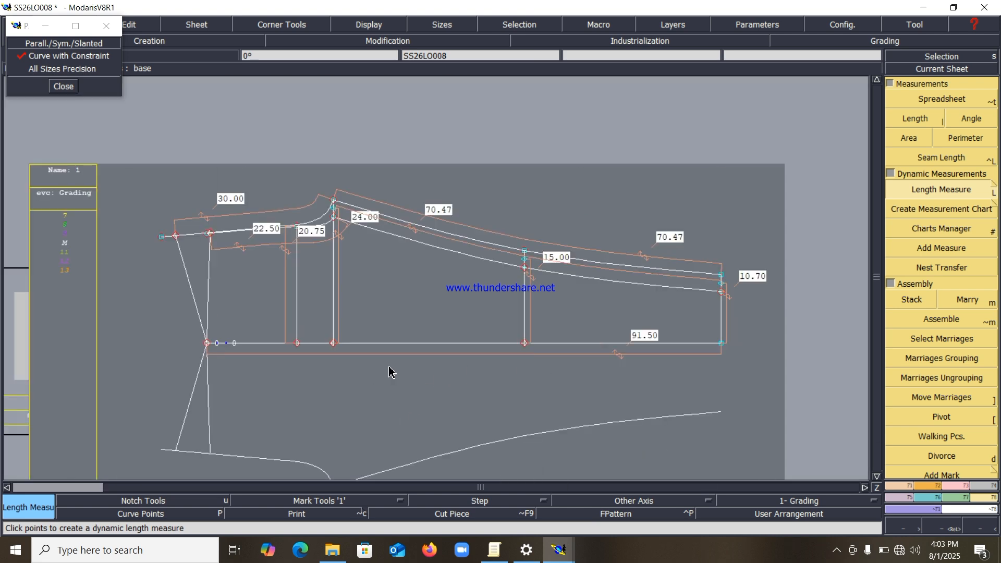
{"action": "key", "text": "Escape"}
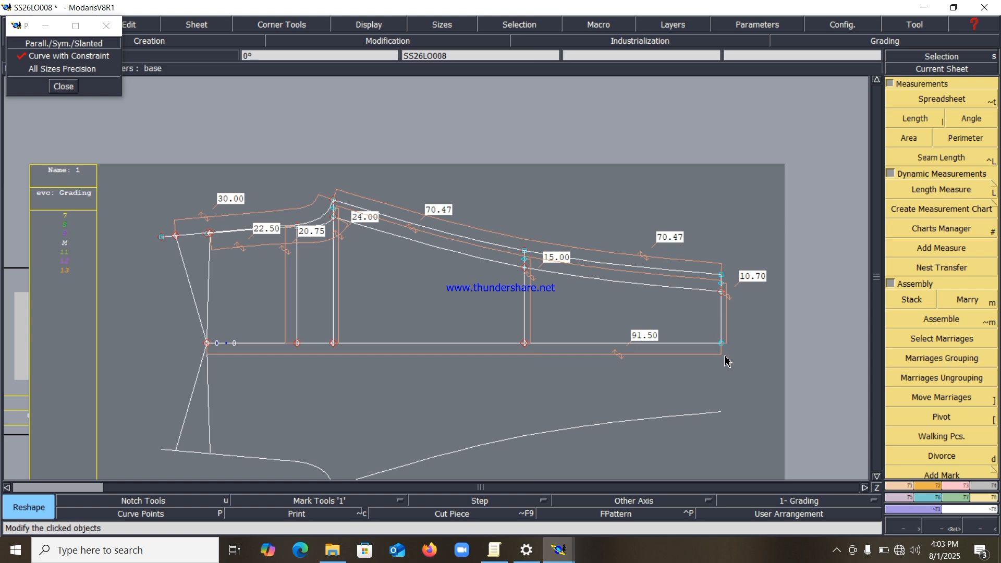
{"action": "left_click", "coordinate": [723, 344]}
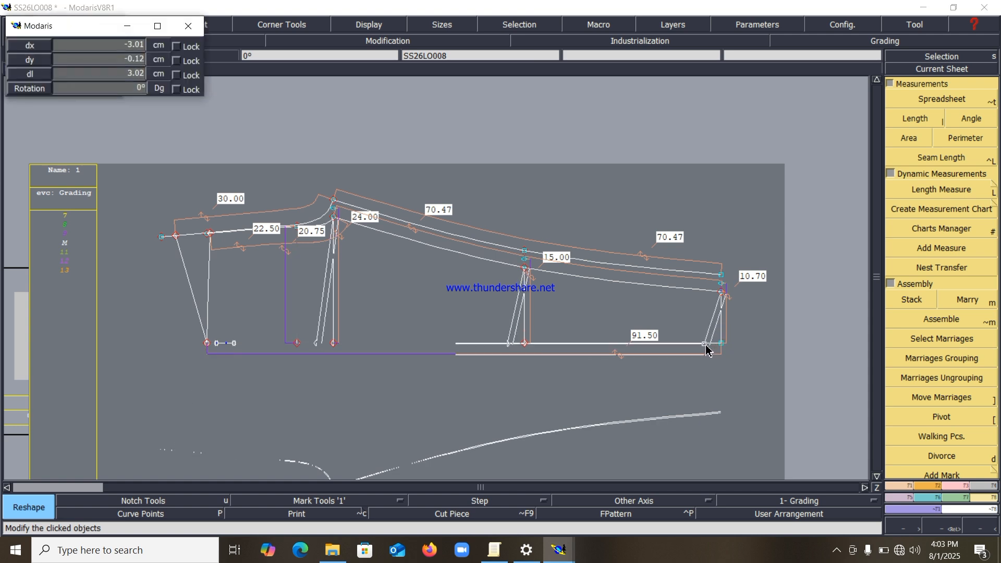
{"action": "left_click", "coordinate": [707, 346]}
{"action": "type", "text": "-1"}
{"action": "key", "text": "Down"}
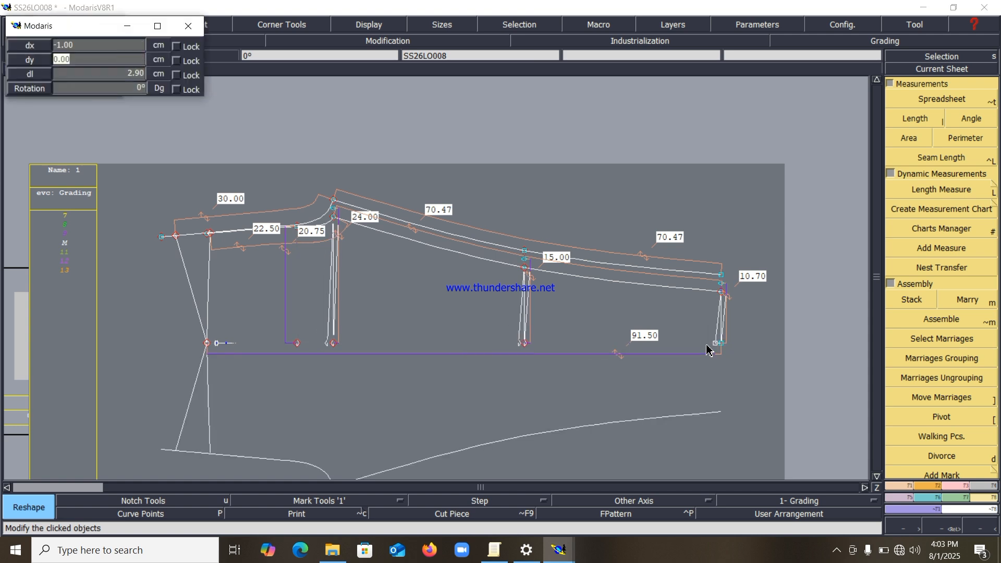
{"action": "type", "text": "0"}
{"action": "key", "text": "Return"}
Step: Align the right end points of the inner and outer curves vertically with the baseline's right end using Ali 2Pts
{"action": "key", "text": "6"}
{"action": "left_click", "coordinate": [716, 344]}
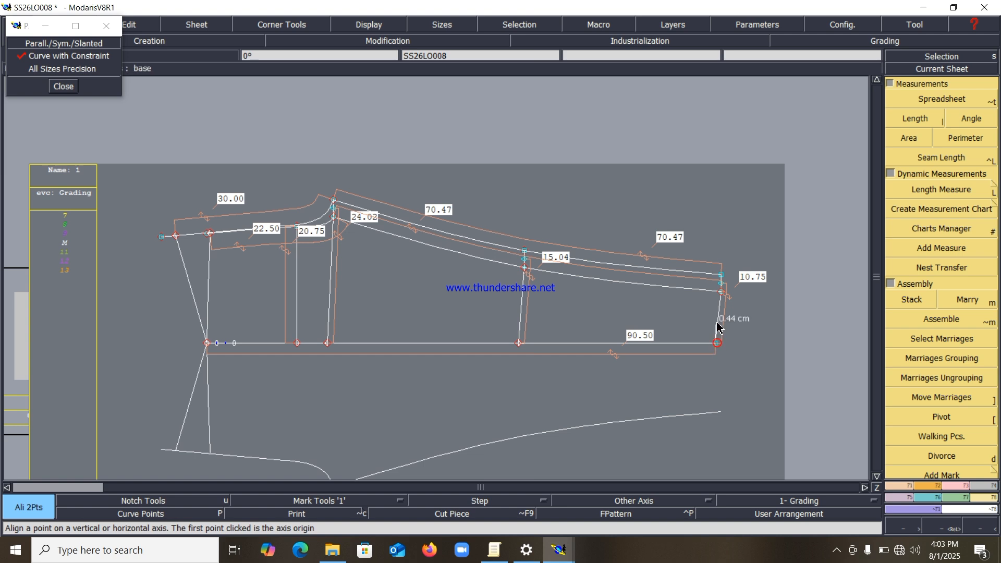
{"action": "left_click", "coordinate": [722, 293]}
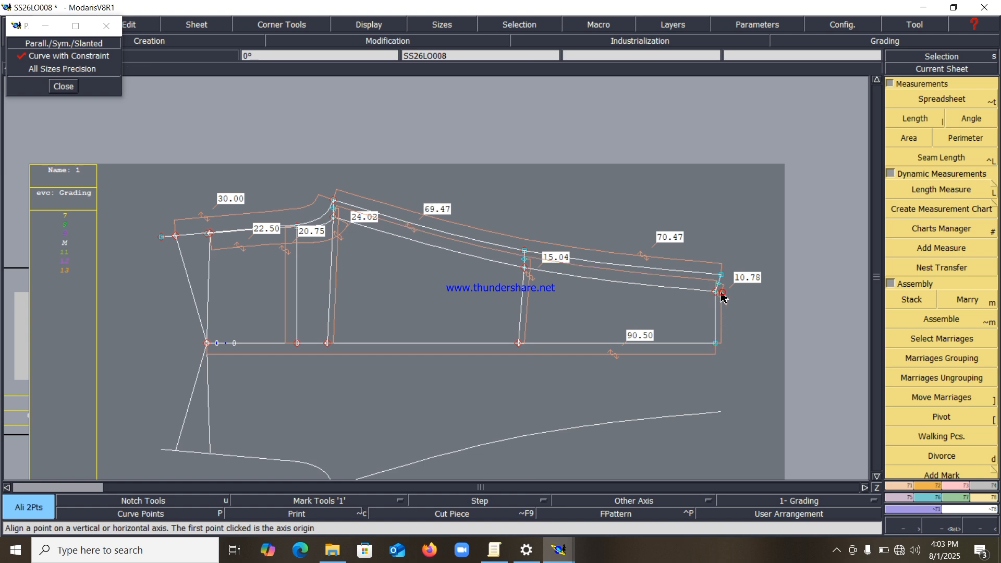
{"action": "left_click", "coordinate": [905, 486]}
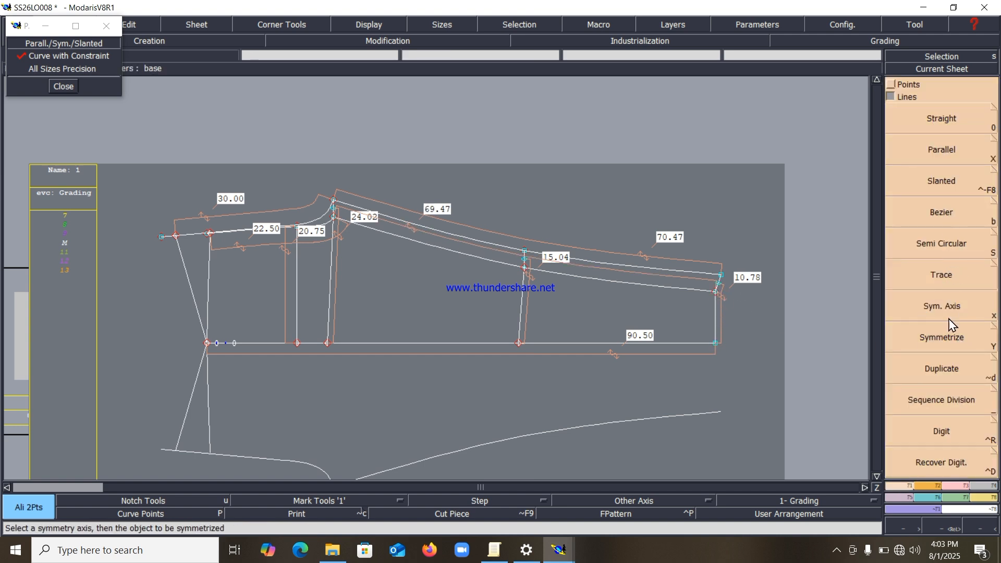
{"action": "left_click", "coordinate": [893, 98]}
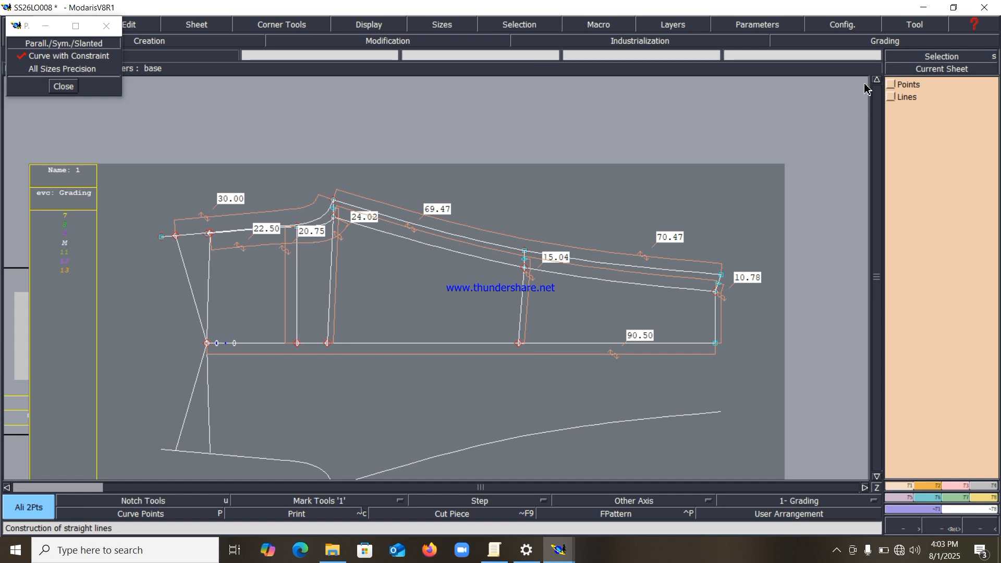
{"action": "left_click", "coordinate": [893, 85]}
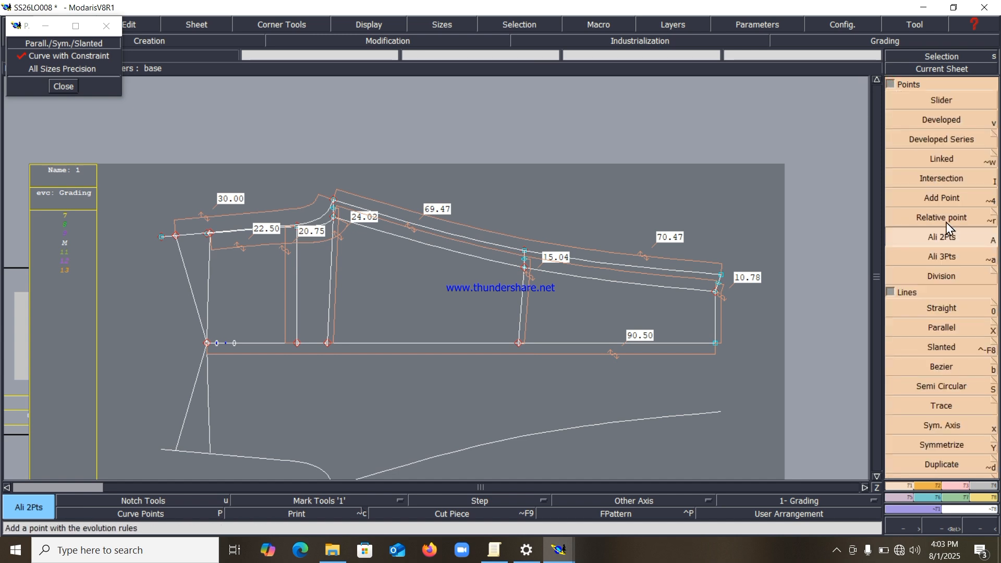
{"action": "left_click", "coordinate": [716, 343]}
{"action": "left_click", "coordinate": [722, 275]}
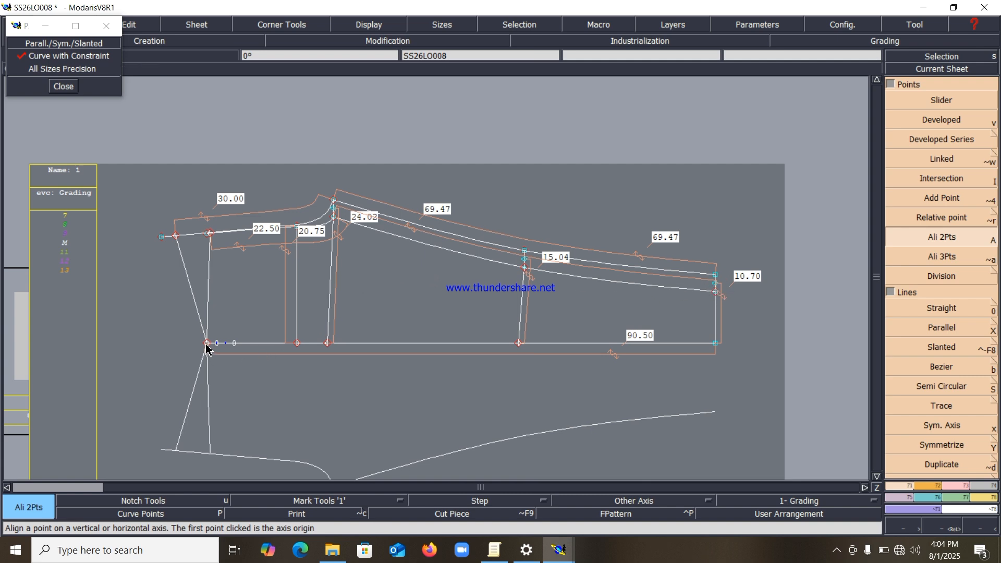
Step: Move the baseline's left end point 1 cm outward with Reshape
{"action": "key", "text": "r"}
{"action": "left_click", "coordinate": [206, 344]}
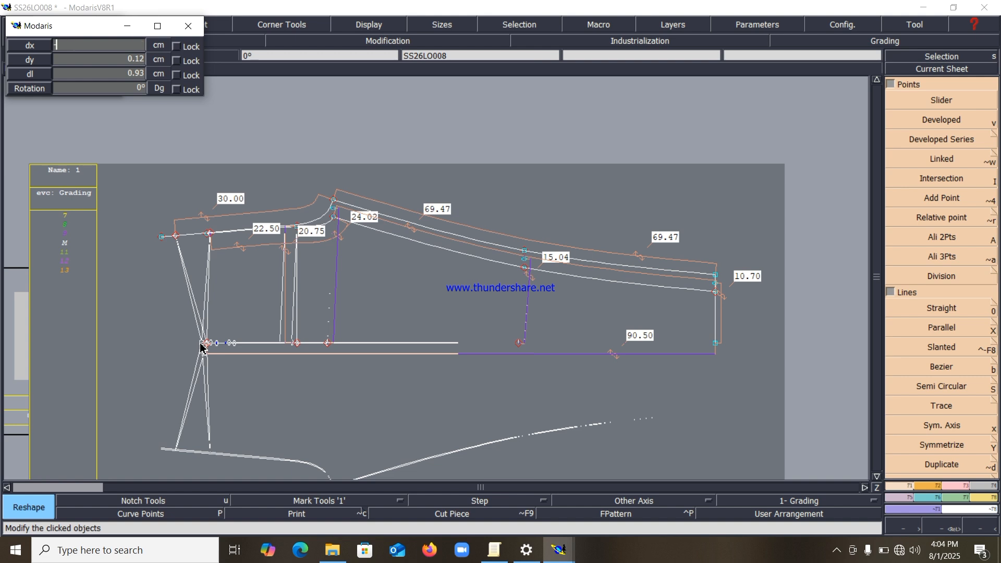
{"action": "left_click", "coordinate": [201, 344]}
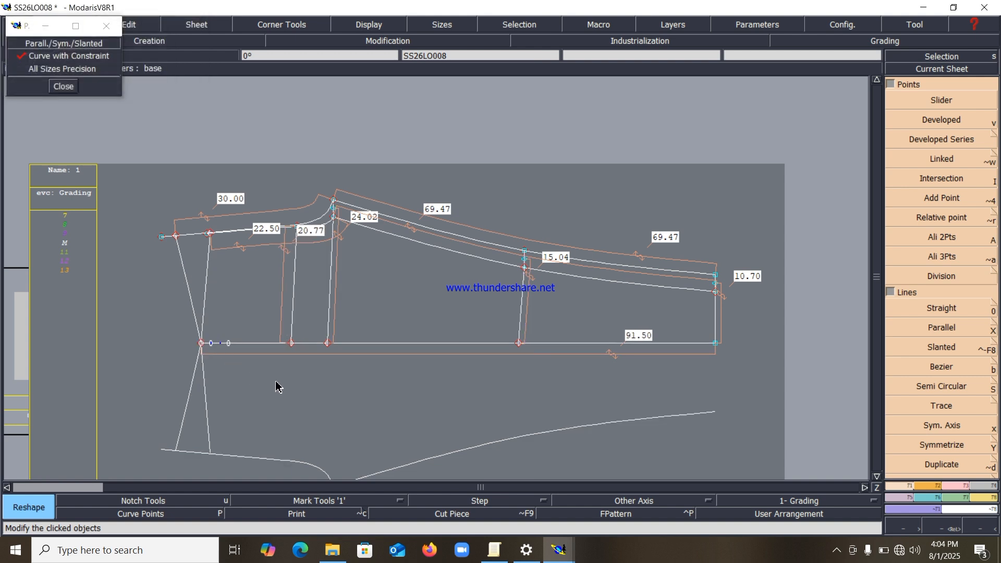
Step: Align the baseline feet of the peak line and the vertical left of it directly beneath their upper points
{"action": "key", "text": "shift+a"}
{"action": "left_click", "coordinate": [335, 216]}
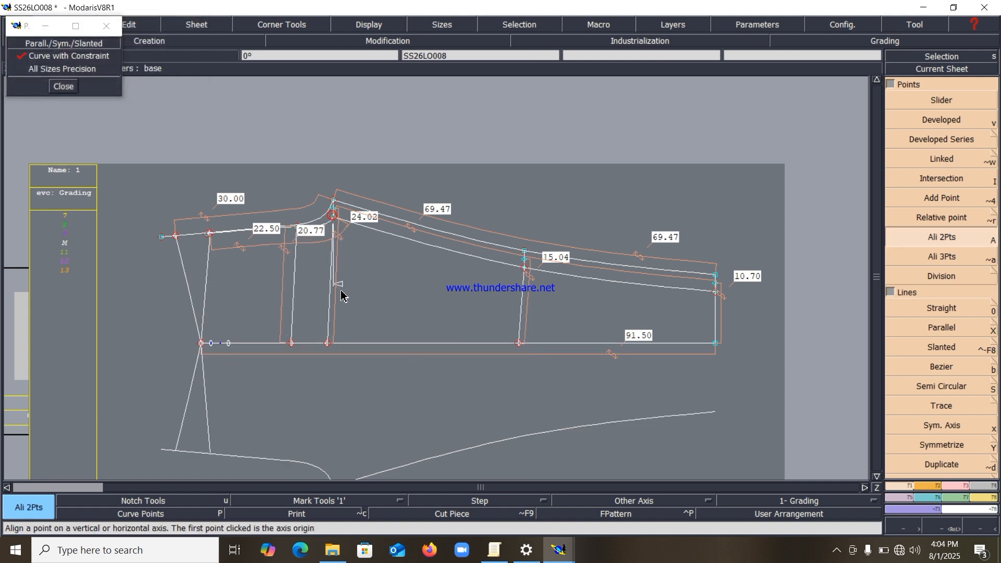
{"action": "left_click", "coordinate": [329, 343]}
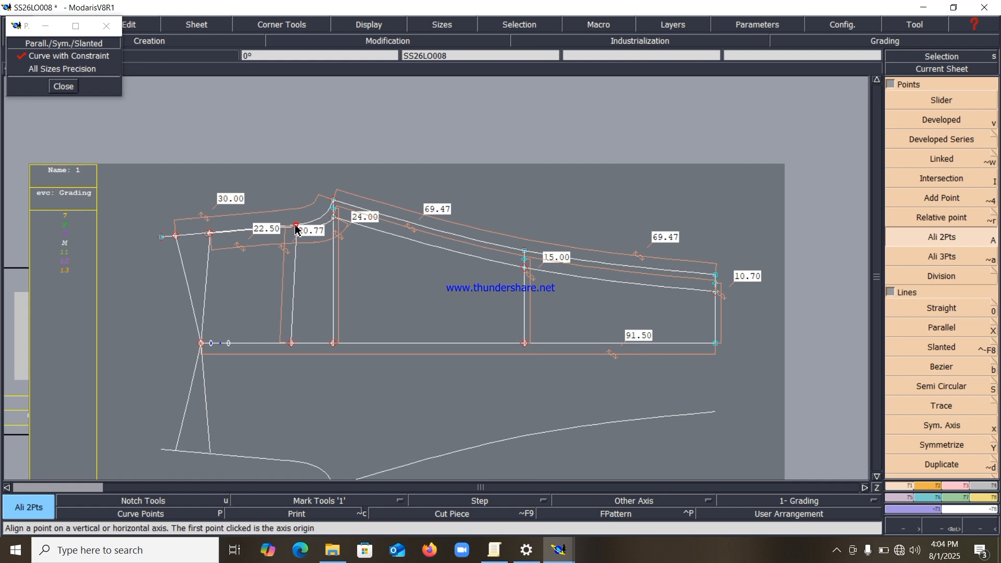
{"action": "left_click", "coordinate": [296, 226]}
{"action": "left_click", "coordinate": [291, 342]}
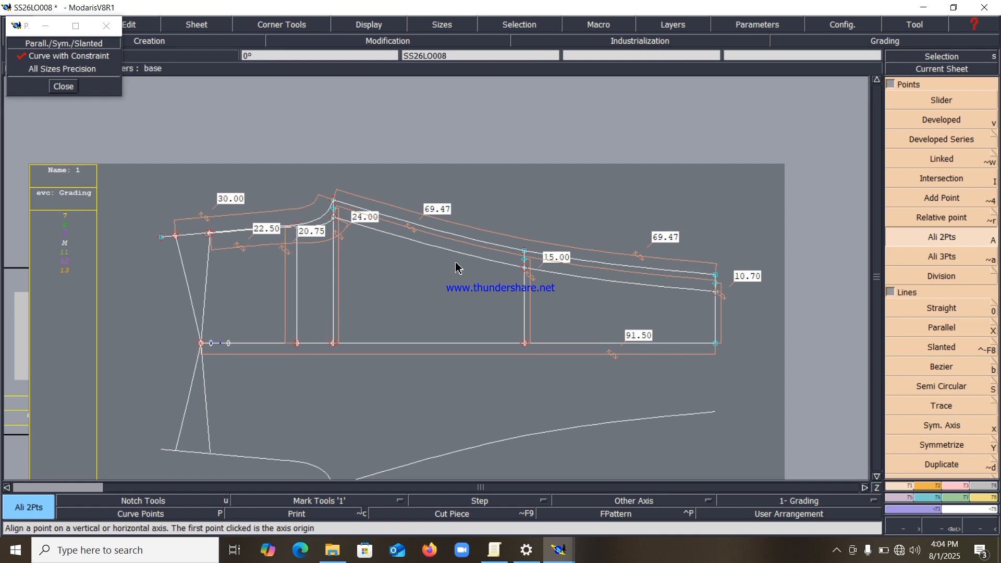
Step: Raise the inner peak point about 0.5 cm and raise the outer peak point slightly with Reshape
{"action": "key", "text": "z"}
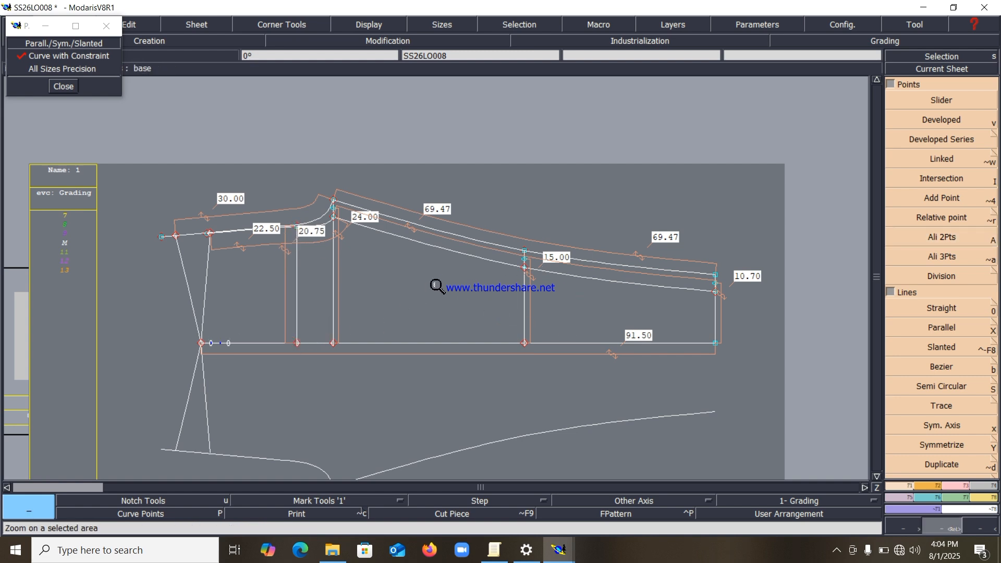
{"action": "left_click_drag", "start_coordinate": [209, 175], "coordinate": [418, 294]}
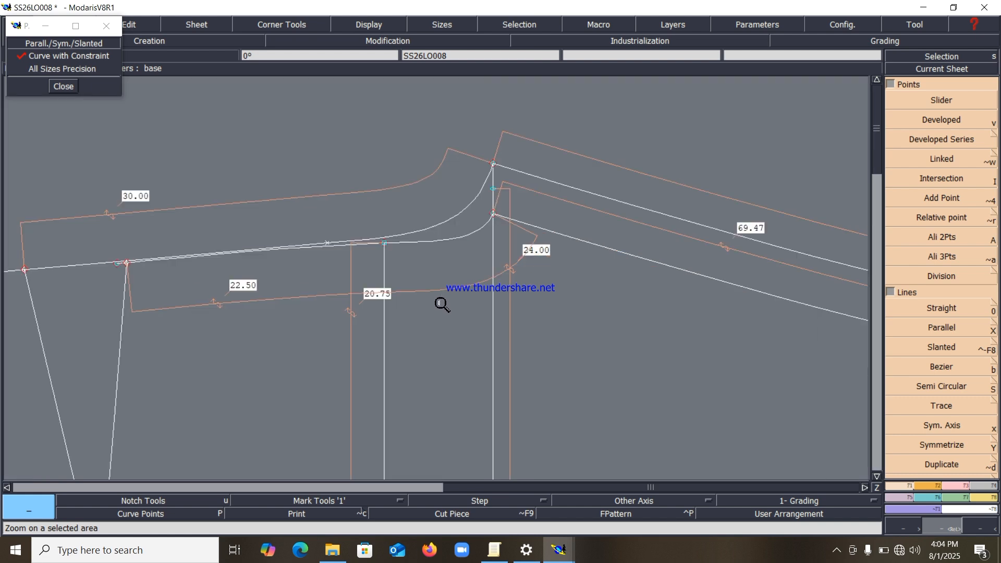
{"action": "key", "text": "r"}
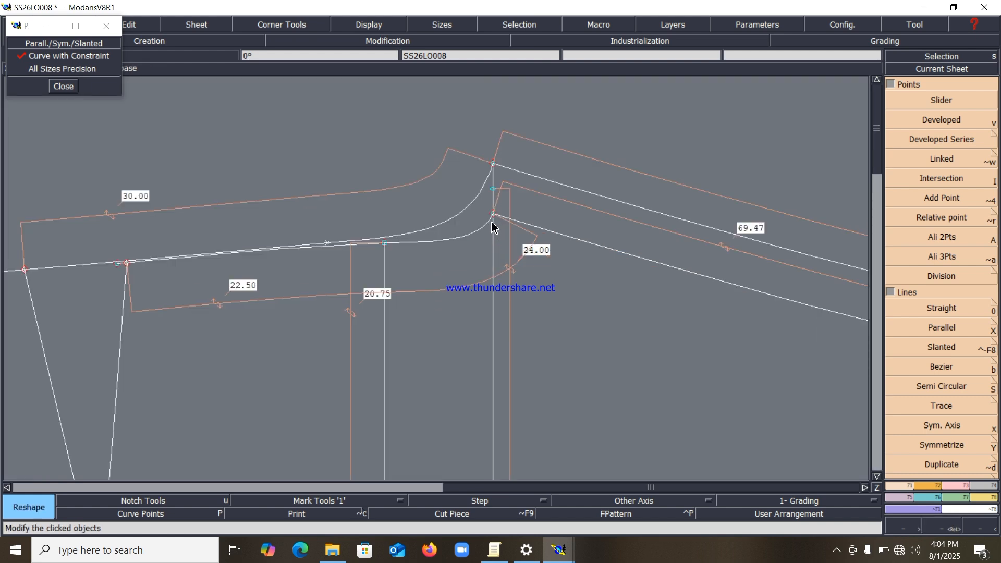
{"action": "left_click", "coordinate": [494, 214]}
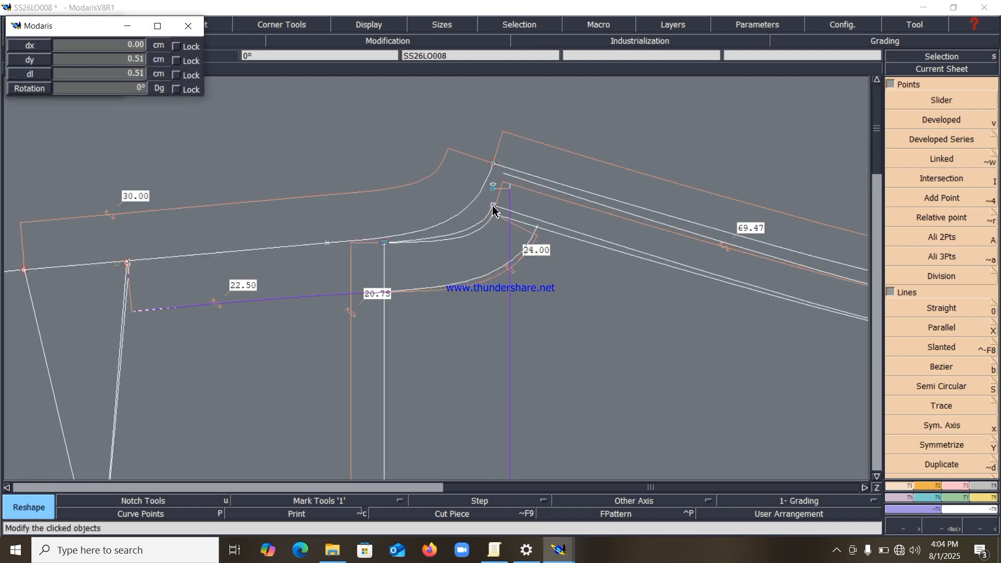
{"action": "left_click", "coordinate": [494, 211]}
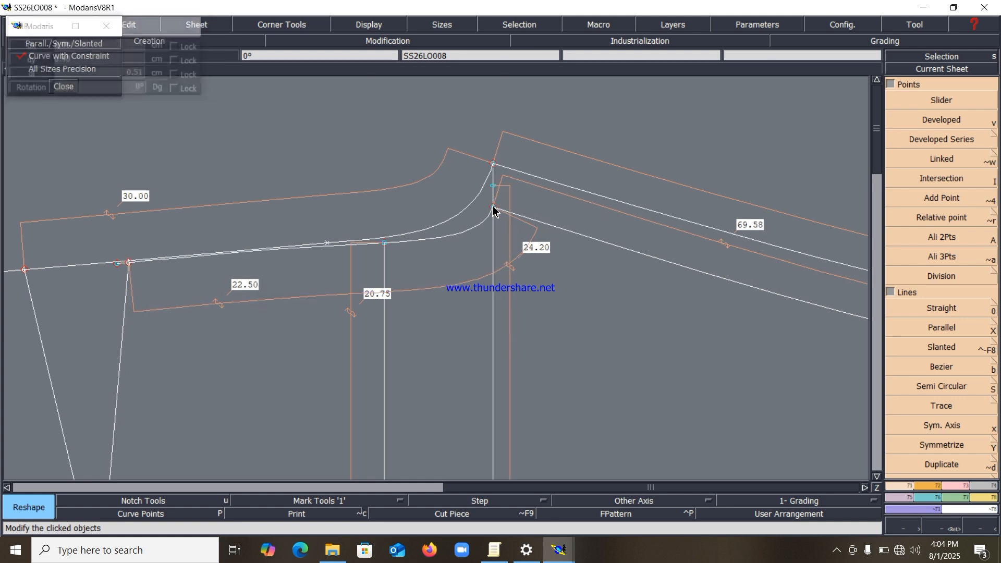
{"action": "left_click", "coordinate": [494, 165]}
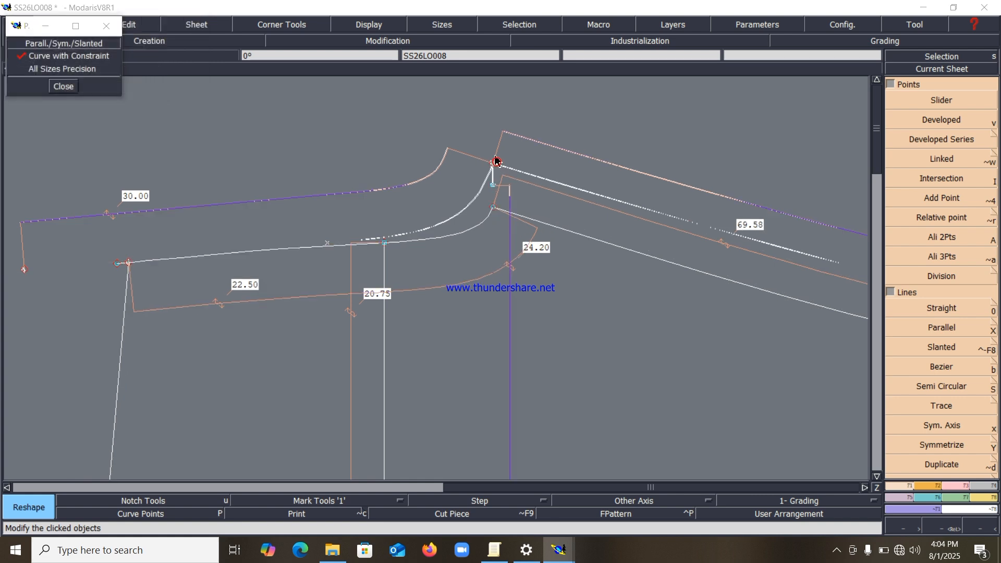
{"action": "left_click", "coordinate": [495, 159]}
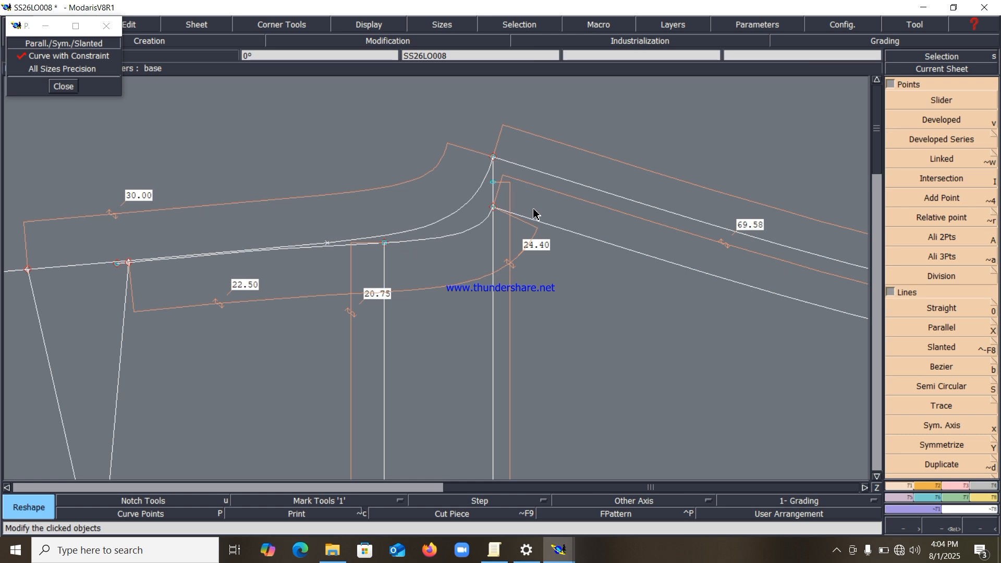
Step: Display the curve handles on the pattern outline around the left curves
{"action": "key", "text": "Home"}
{"action": "key", "text": "Return"}
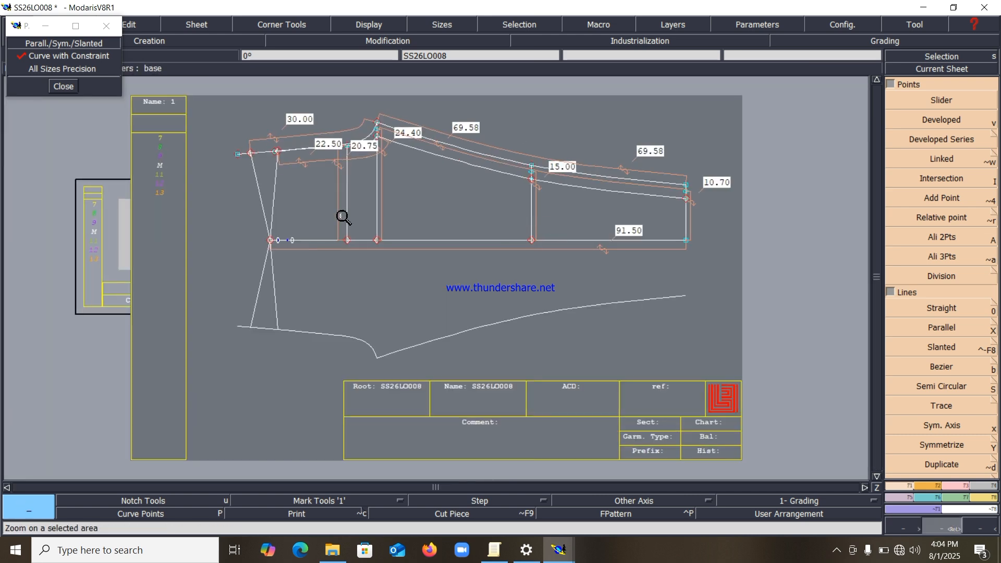
{"action": "left_click_drag", "start_coordinate": [213, 107], "coordinate": [470, 198]}
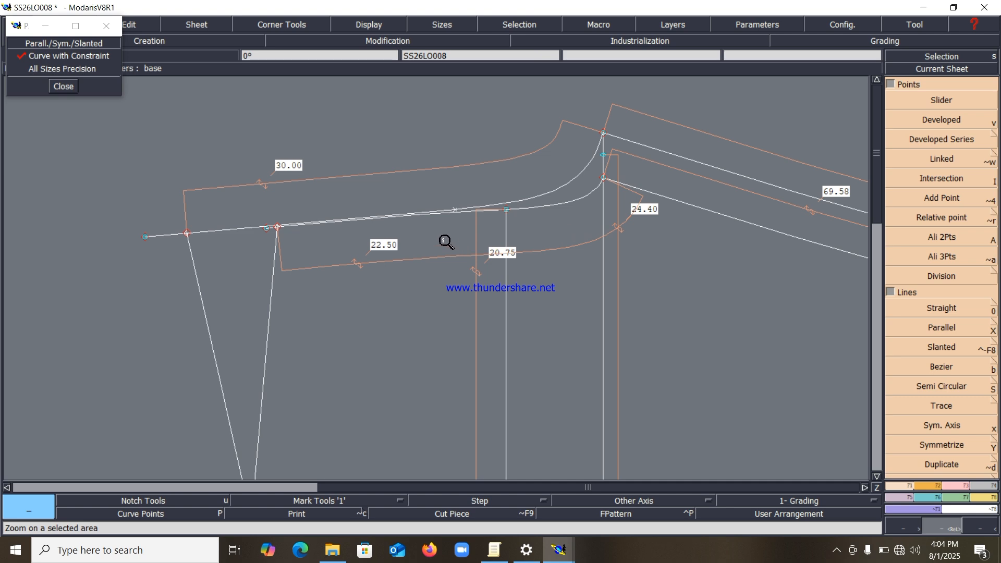
{"action": "left_click", "coordinate": [359, 26]}
{"action": "left_click", "coordinate": [373, 283]}
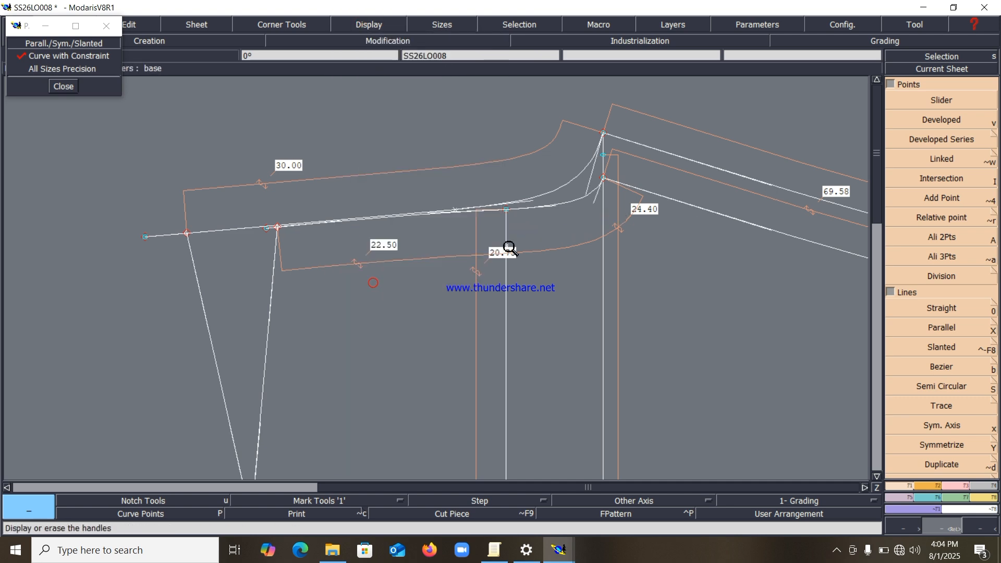
Step: Reshape the inner left curve by adjusting its handles below the peak and beside the vertical left of it
{"action": "left_click", "coordinate": [956, 487]}
{"action": "left_click", "coordinate": [940, 271]}
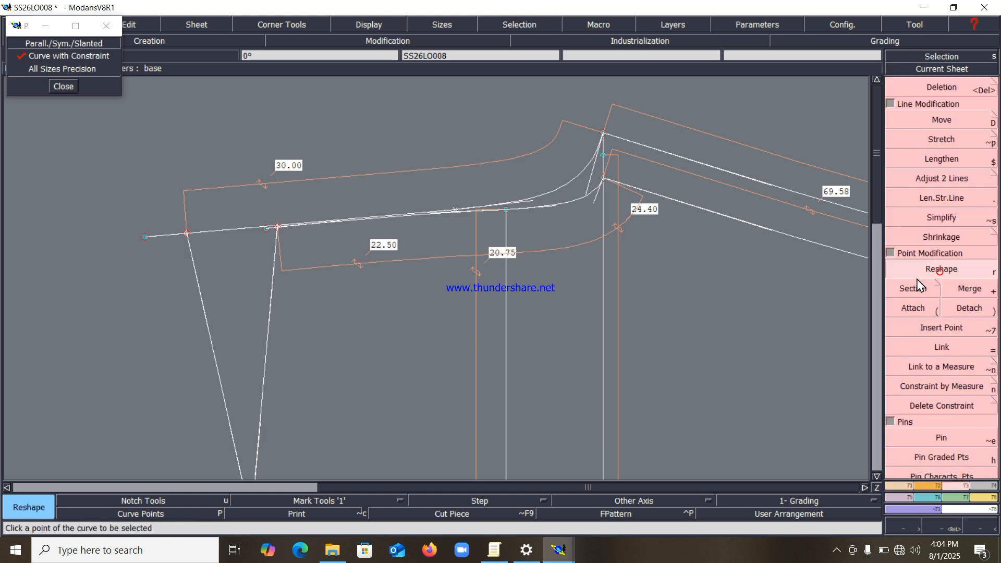
{"action": "left_click", "coordinate": [592, 203]}
{"action": "left_click", "coordinate": [592, 207]}
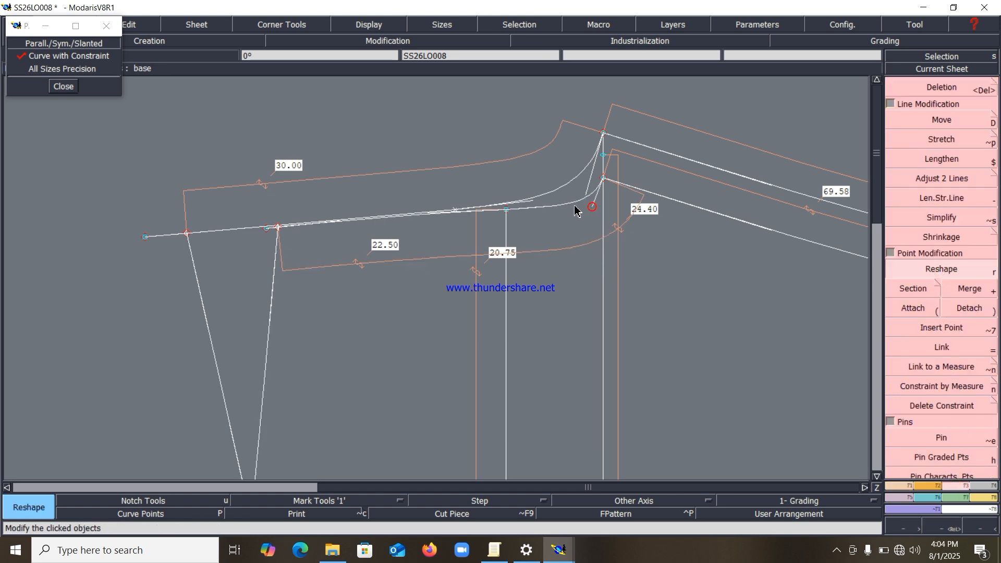
{"action": "left_click", "coordinate": [553, 208]}
{"action": "left_click", "coordinate": [572, 209]}
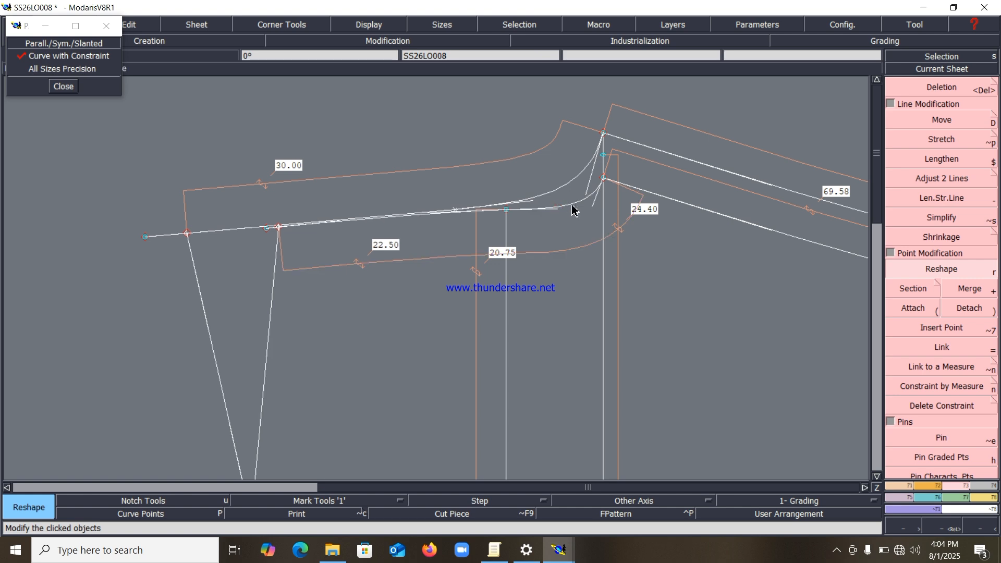
{"action": "left_click", "coordinate": [592, 206]}
{"action": "left_click", "coordinate": [592, 208]}
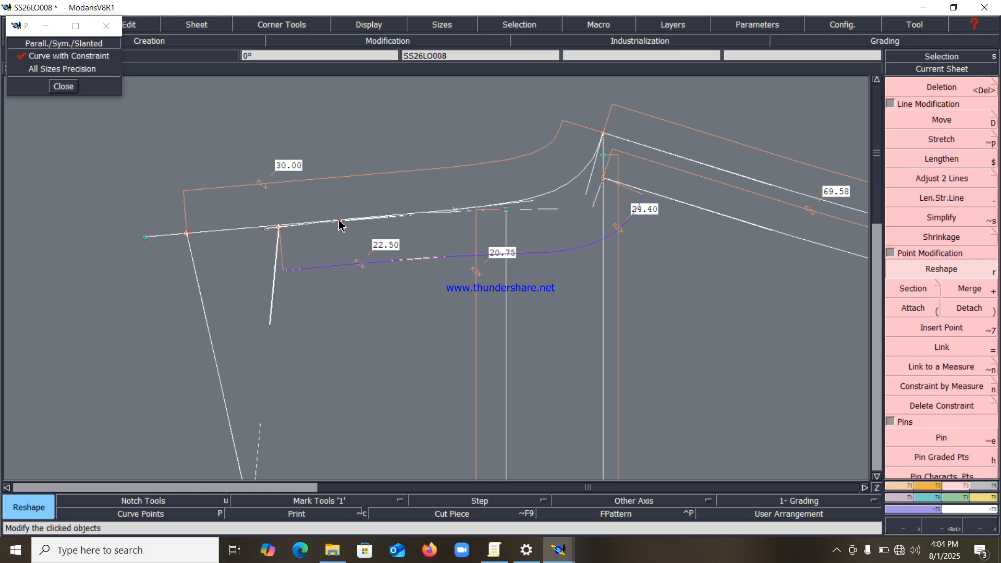
Step: Adjust the outer left curve's two handles near the peak and slightly lengthen the inner curve's lower handle
{"action": "left_click", "coordinate": [524, 202]}
{"action": "left_click", "coordinate": [557, 192]}
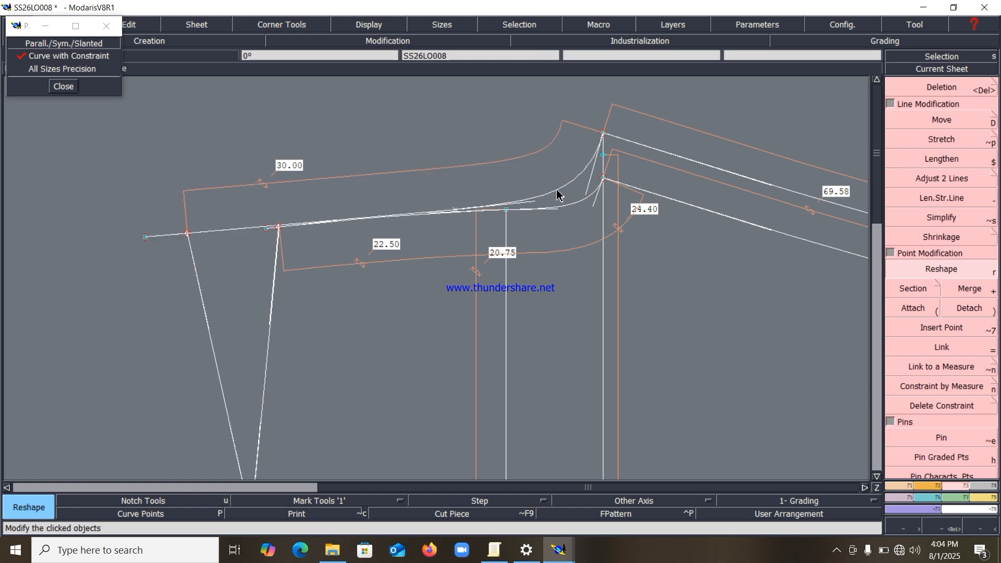
{"action": "left_click", "coordinate": [587, 194]}
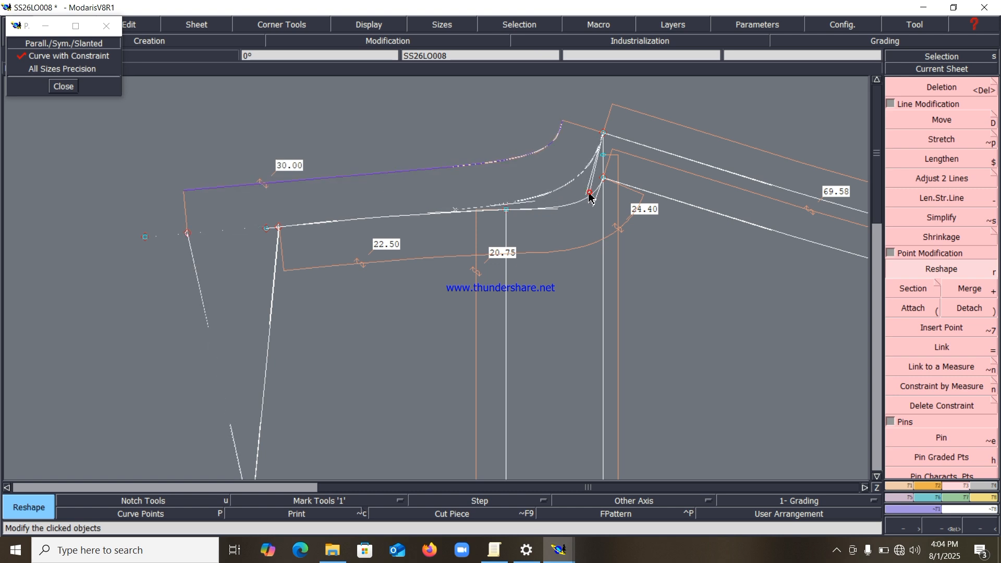
{"action": "left_click", "coordinate": [588, 197]}
{"action": "left_click", "coordinate": [558, 209]}
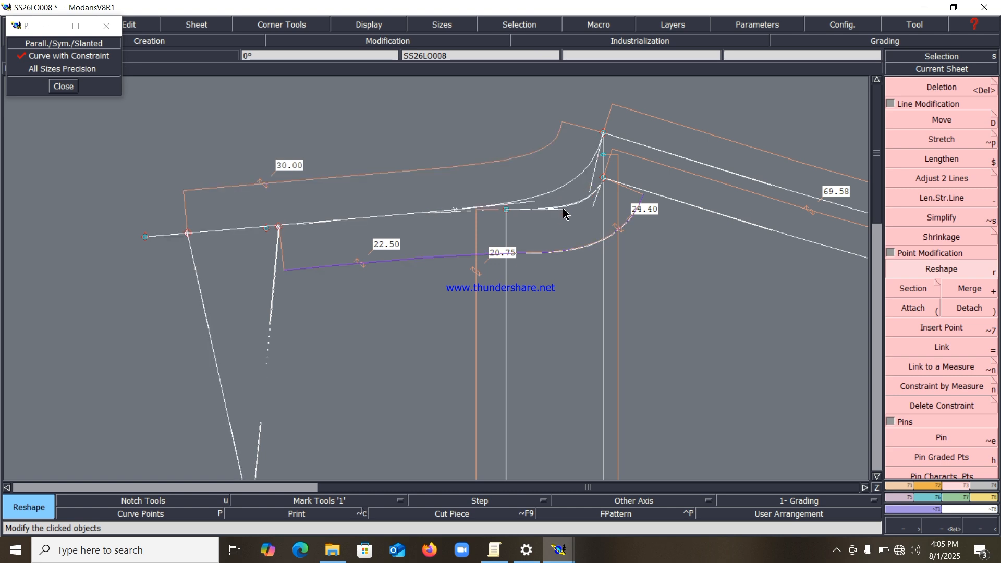
{"action": "left_click", "coordinate": [564, 210]}
Step: Bend the two crossing lines at the pattern's left end with Reshape, pulling out their handles just above the baseline crossing point
{"action": "key", "text": "Home"}
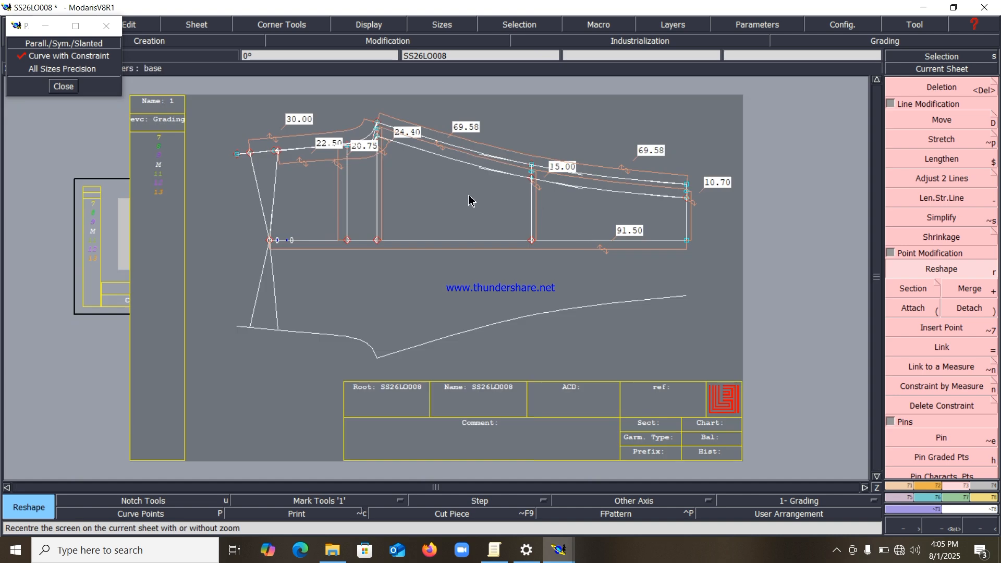
{"action": "left_click_drag", "start_coordinate": [243, 132], "coordinate": [347, 347]}
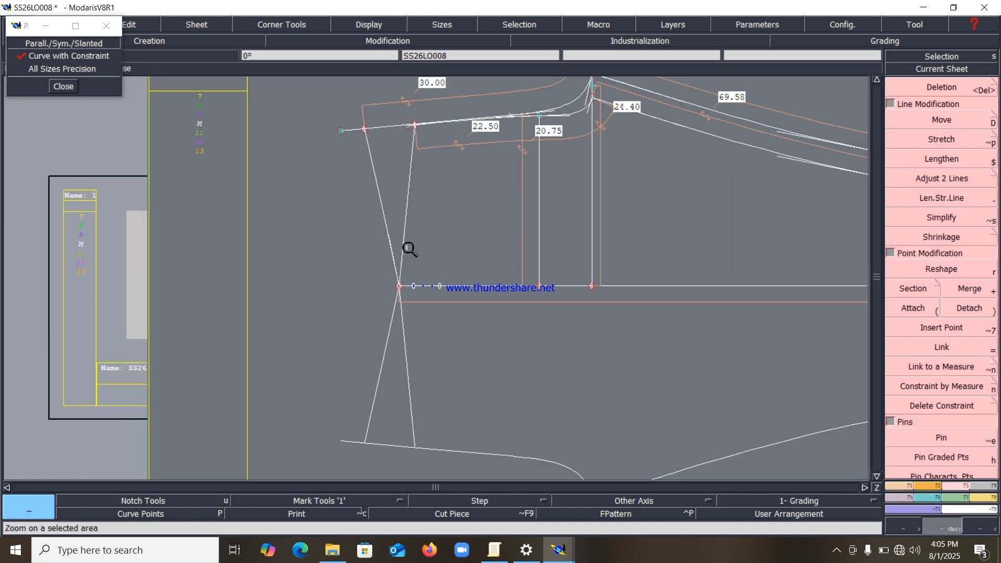
{"action": "key", "text": "r"}
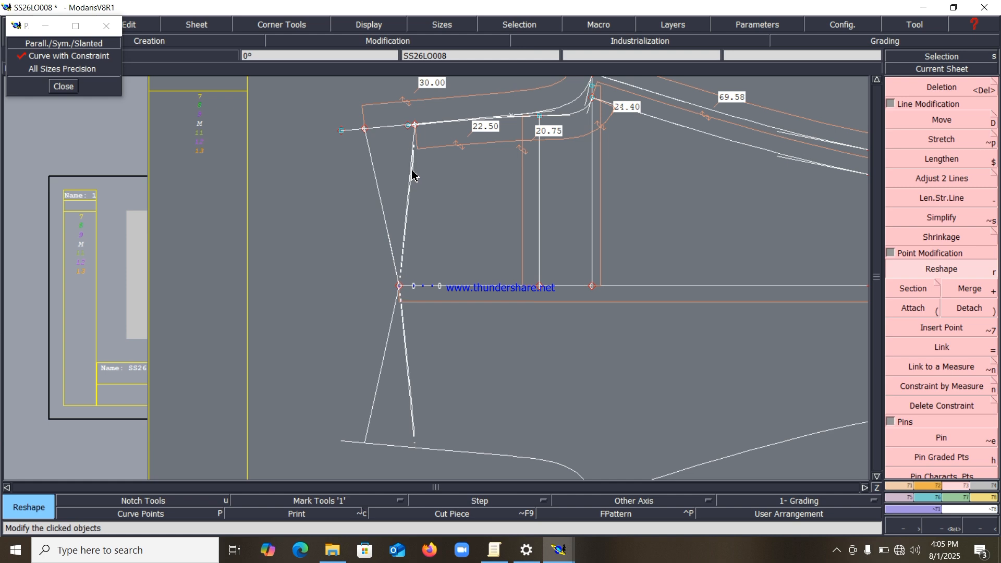
{"action": "left_click", "coordinate": [407, 234]}
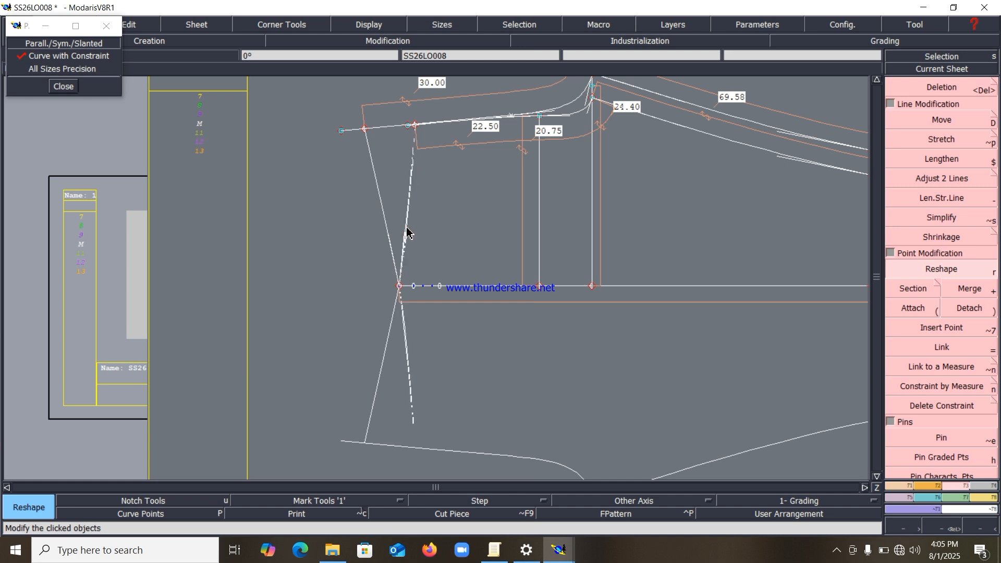
{"action": "left_click", "coordinate": [407, 228]}
{"action": "left_click", "coordinate": [390, 240]}
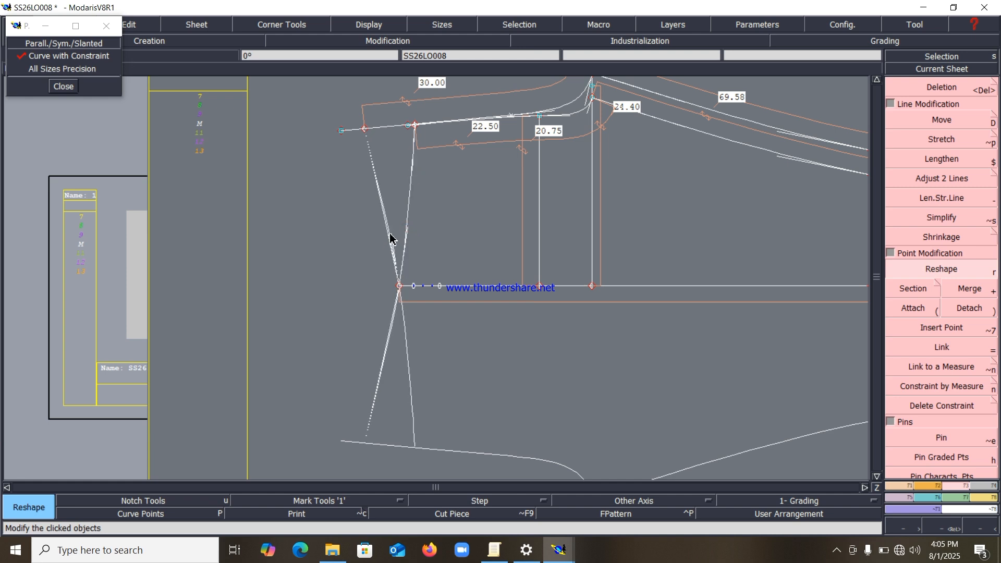
{"action": "left_click", "coordinate": [391, 230]}
Step: Pull out the upper-end handles of the two crossing lines so each becomes a smooth S-shaped curve
{"action": "left_click", "coordinate": [376, 182]}
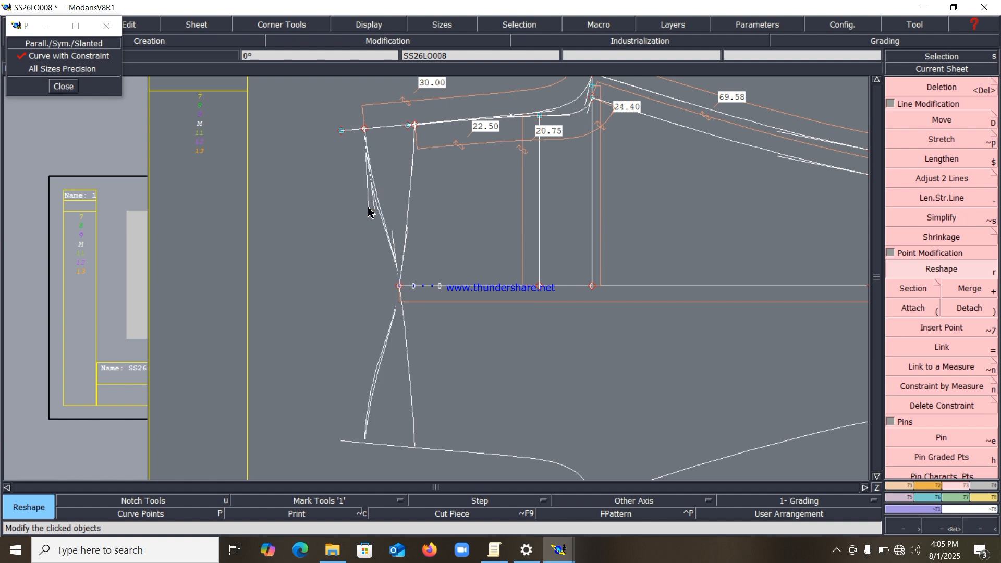
{"action": "left_click", "coordinate": [370, 209]}
{"action": "left_click", "coordinate": [413, 167]}
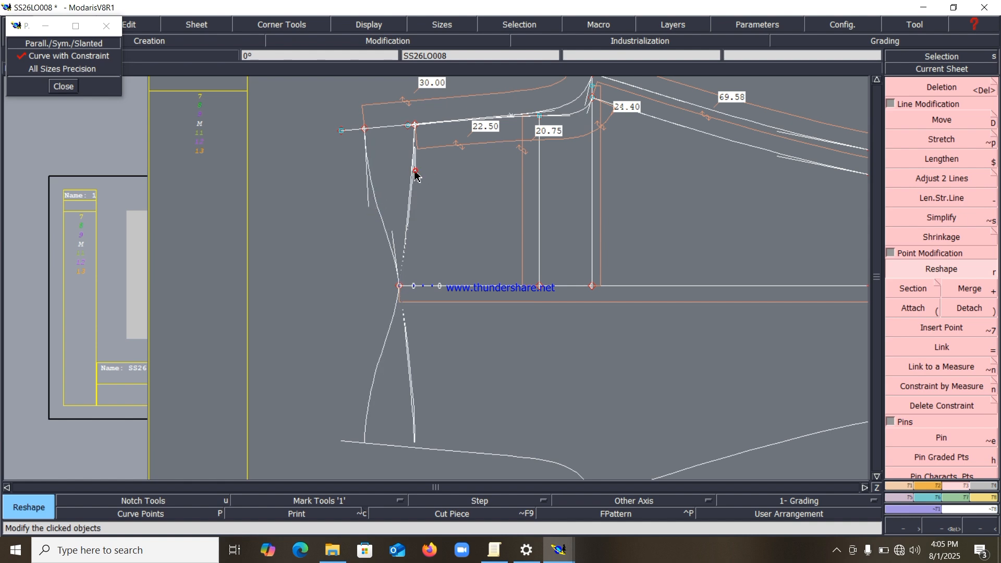
{"action": "left_click", "coordinate": [415, 174]}
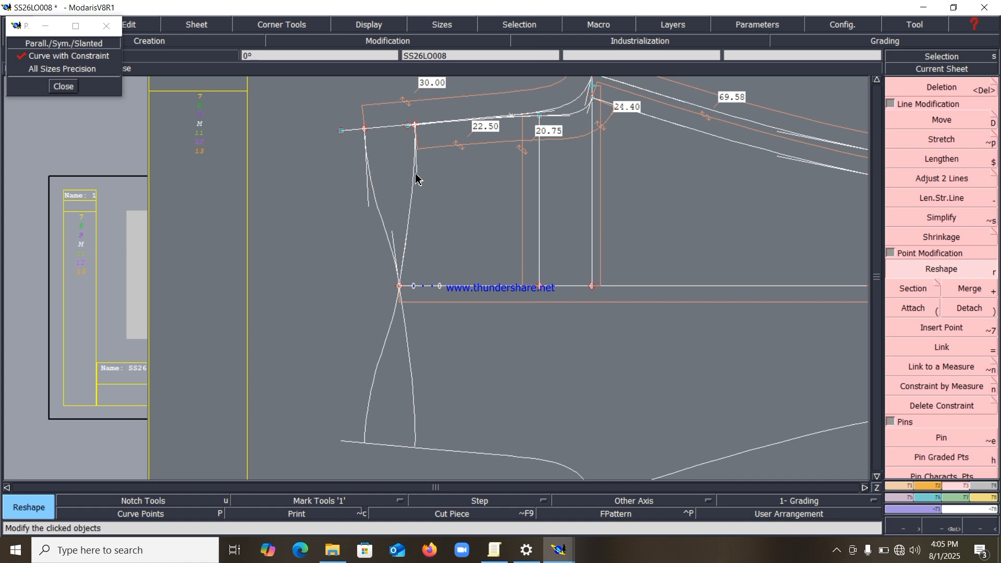
Step: Refine the two crossing curves by adjusting the left curve's handles and lengthening the right curve's upper handle downward
{"action": "left_click", "coordinate": [393, 230]}
{"action": "left_click", "coordinate": [372, 209]}
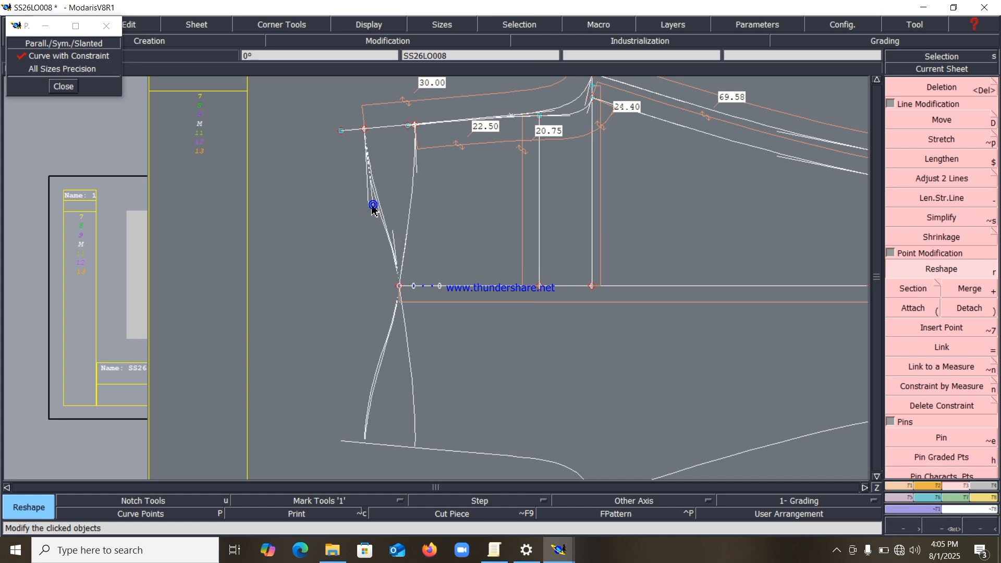
{"action": "left_click", "coordinate": [417, 174]}
{"action": "left_click", "coordinate": [417, 185]}
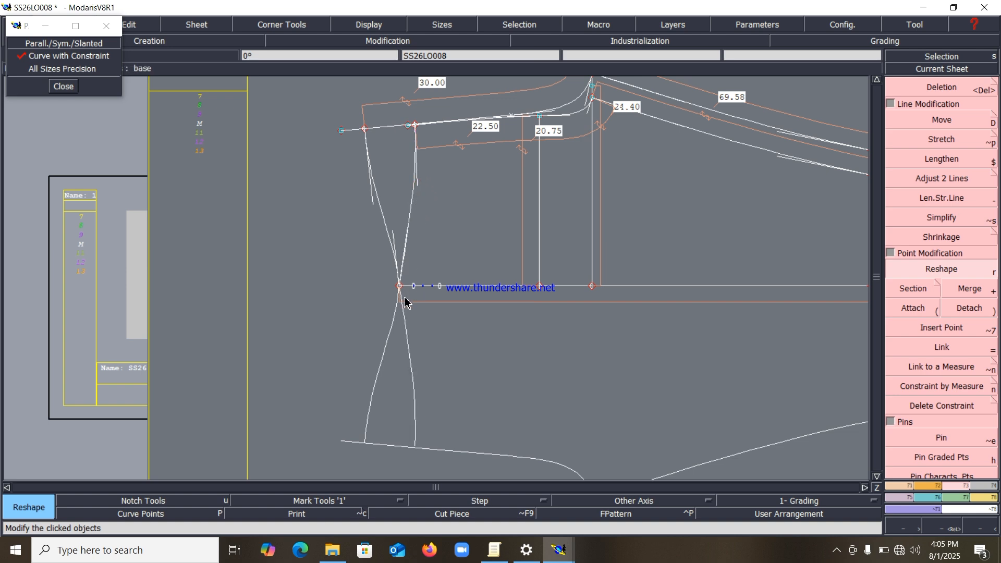
{"action": "left_click", "coordinate": [370, 204]}
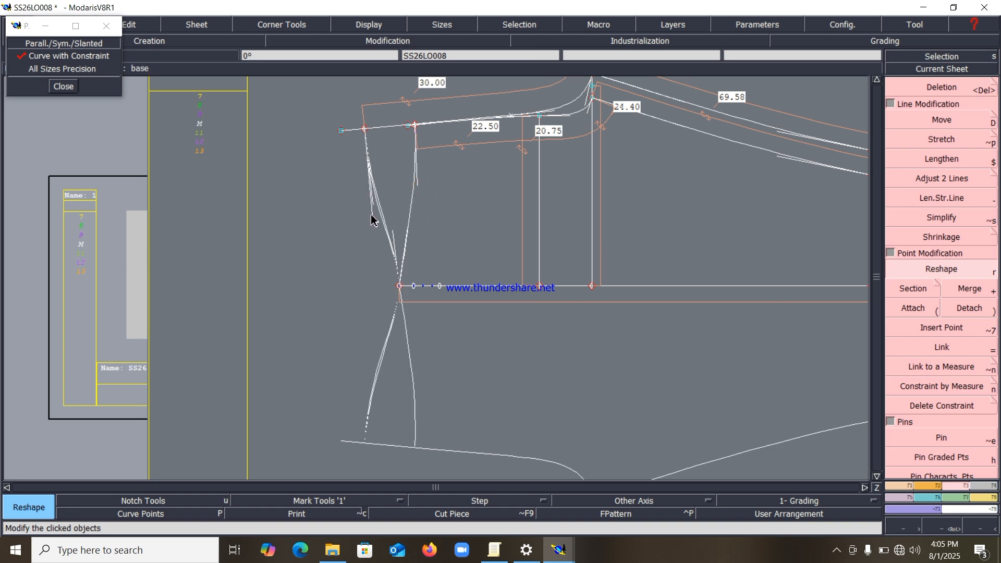
{"action": "left_click", "coordinate": [371, 215]}
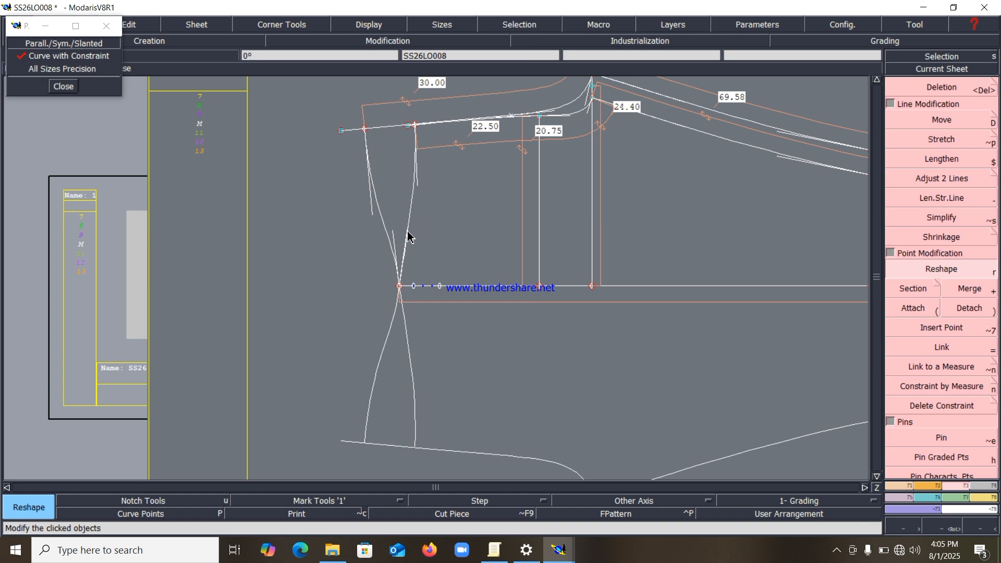
{"action": "left_click", "coordinate": [416, 187]}
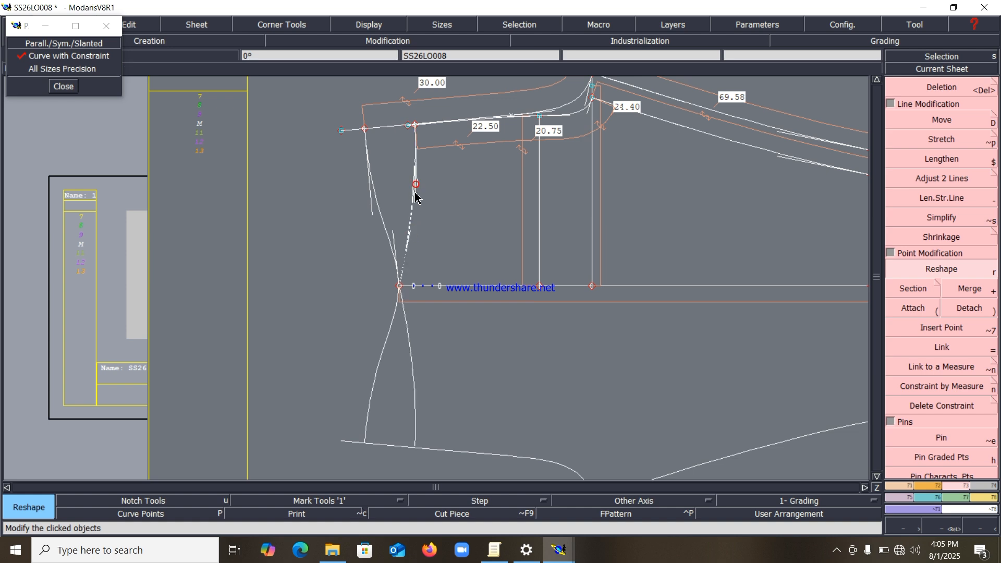
{"action": "left_click", "coordinate": [417, 197]}
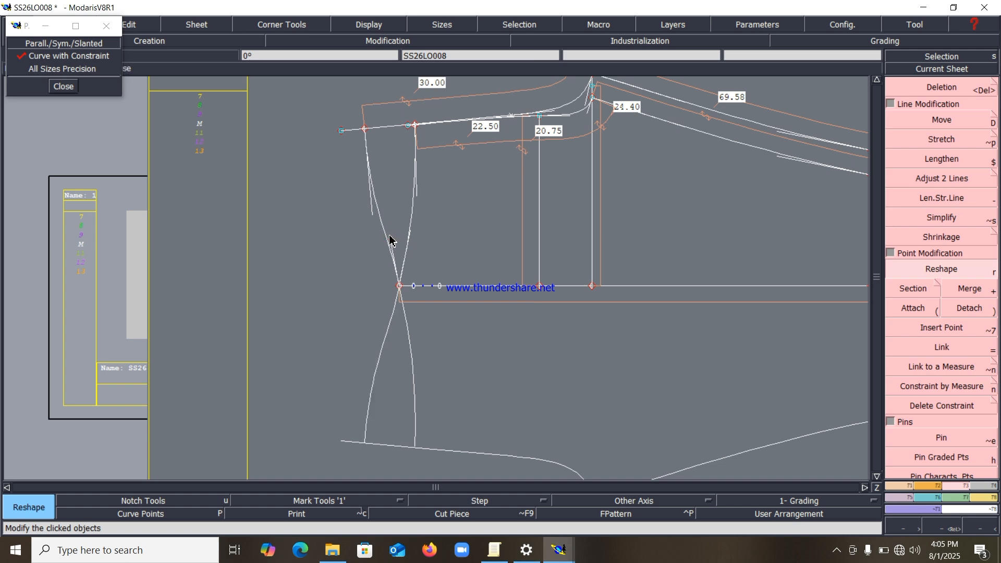
Step: Hide the curve handles and show the whole mirrored pattern
{"action": "key", "text": "Home"}
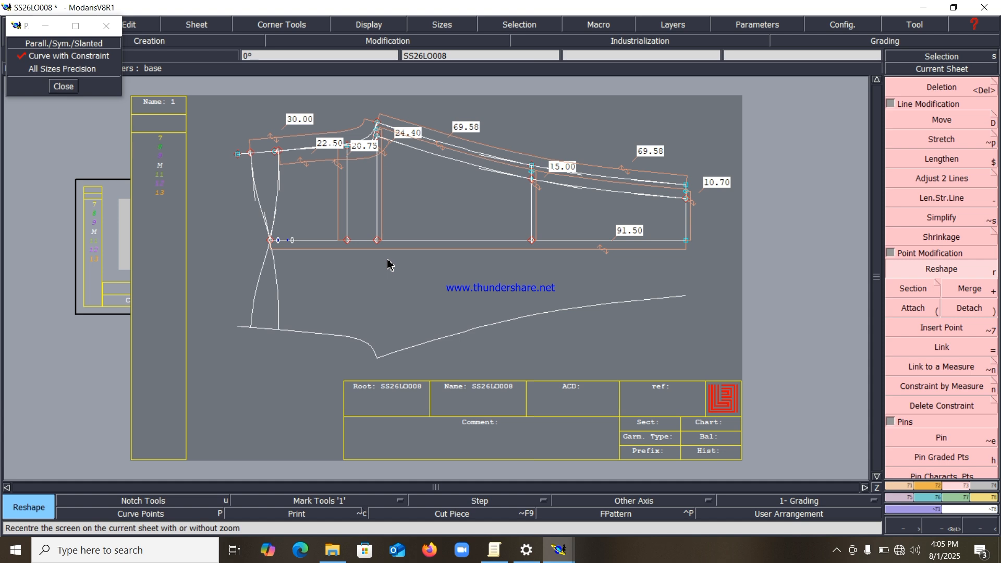
{"action": "key", "text": "ctrl+h"}
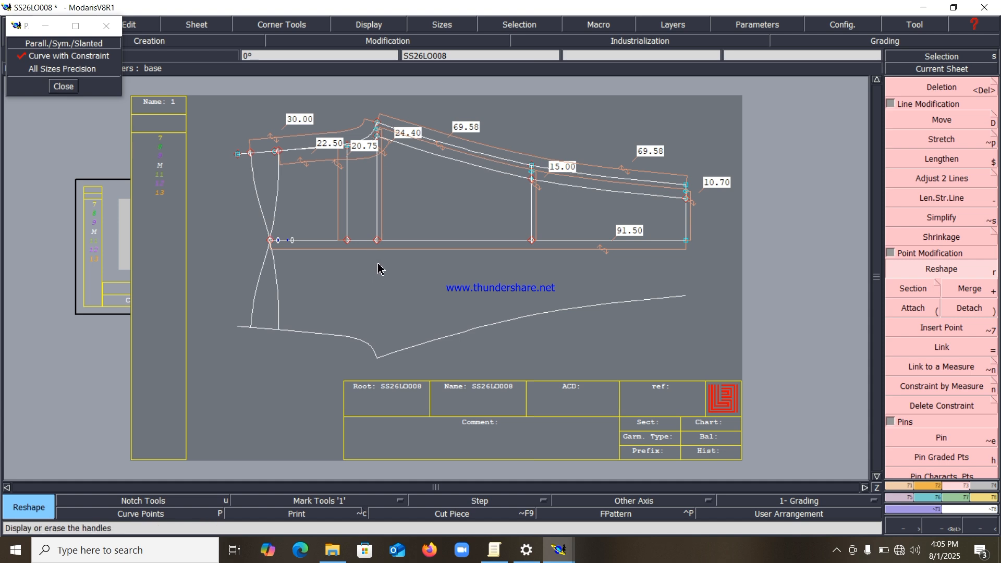
{"action": "key", "text": "Return"}
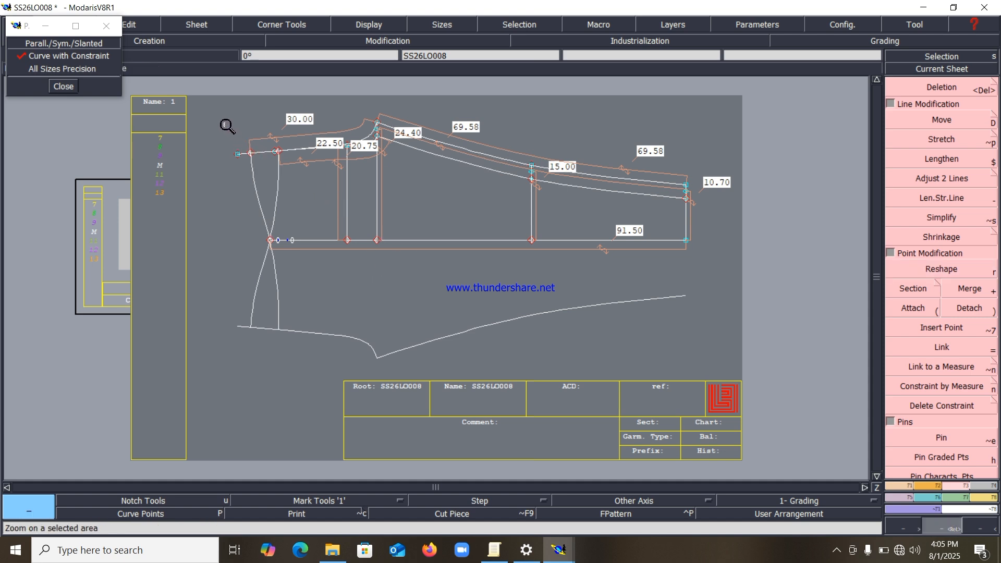
{"action": "left_click_drag", "start_coordinate": [225, 123], "coordinate": [726, 381]}
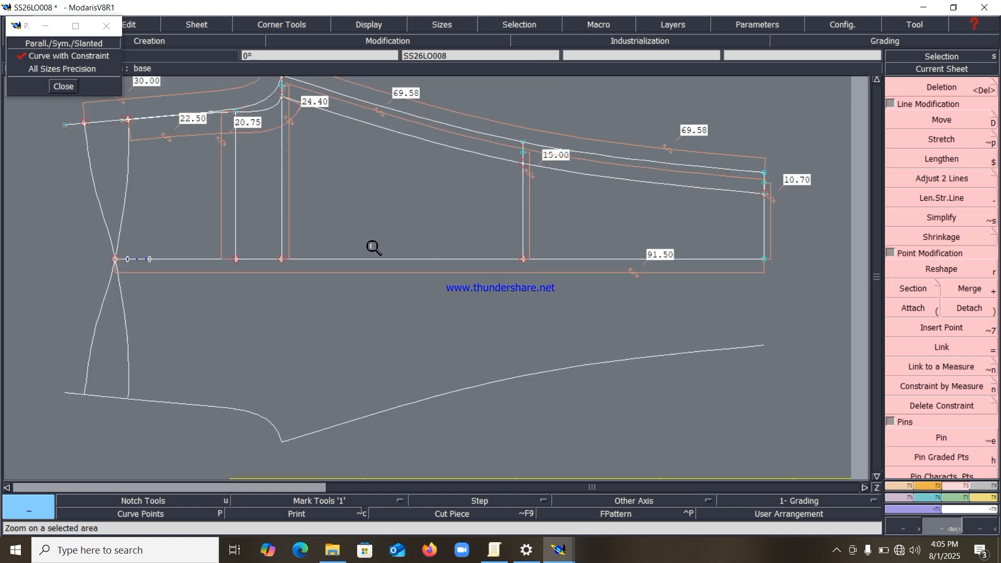
Step: Mirror the vertical end line at the pattern's right side below the baseline with Symmetrize
{"action": "key", "text": "Home"}
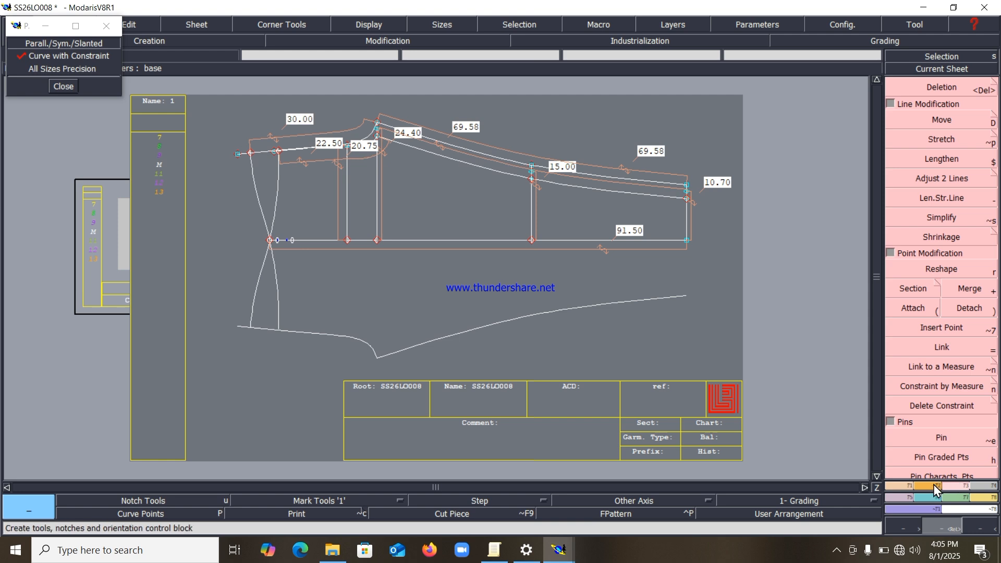
{"action": "left_click", "coordinate": [906, 486]}
{"action": "left_click", "coordinate": [945, 446]}
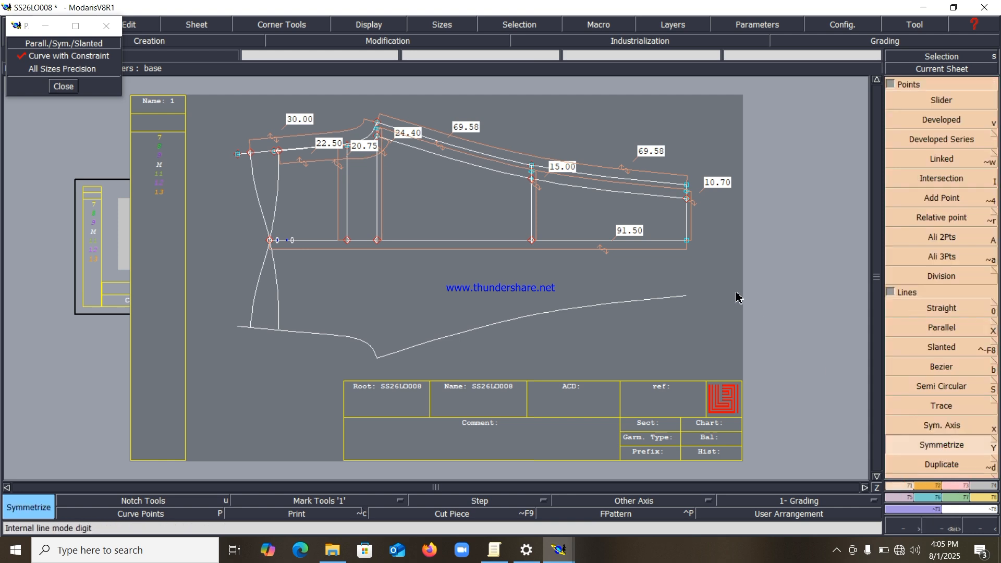
{"action": "left_click", "coordinate": [686, 221]}
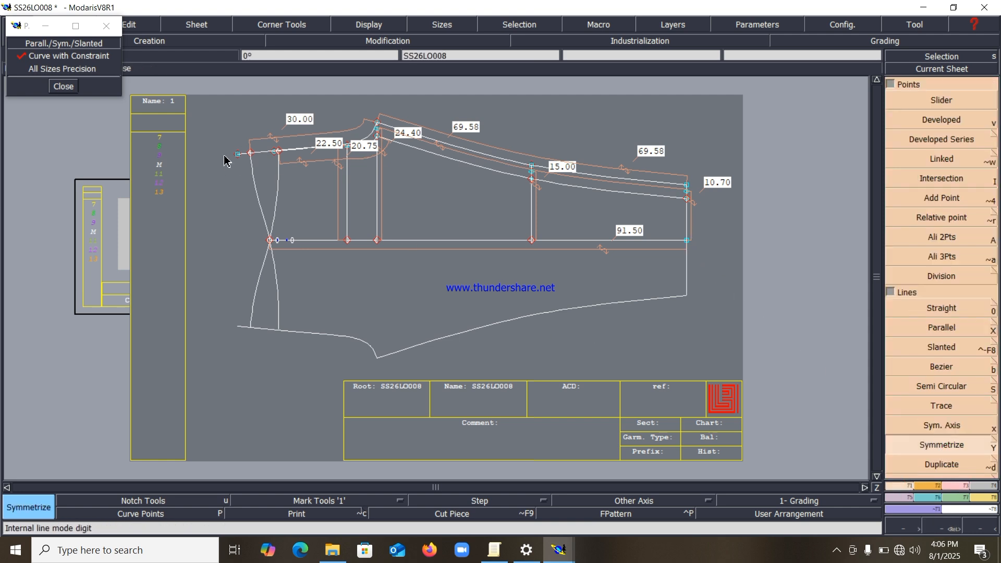
Step: Hide the dynamic measures on the desk and close the reshape parameters window
{"action": "key", "text": "Return"}
{"action": "left_click_drag", "start_coordinate": [196, 107], "coordinate": [771, 400]}
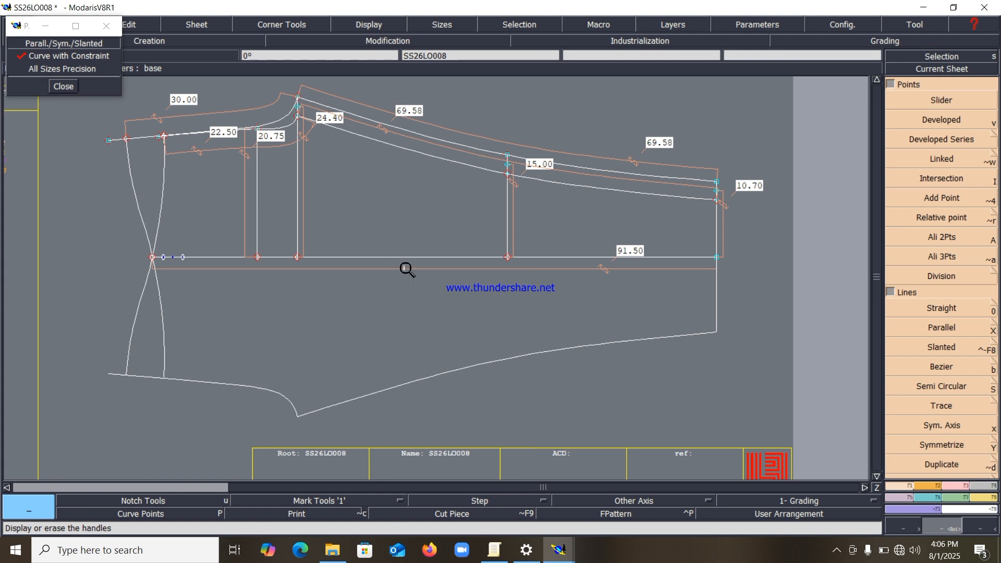
{"action": "left_click", "coordinate": [372, 31]}
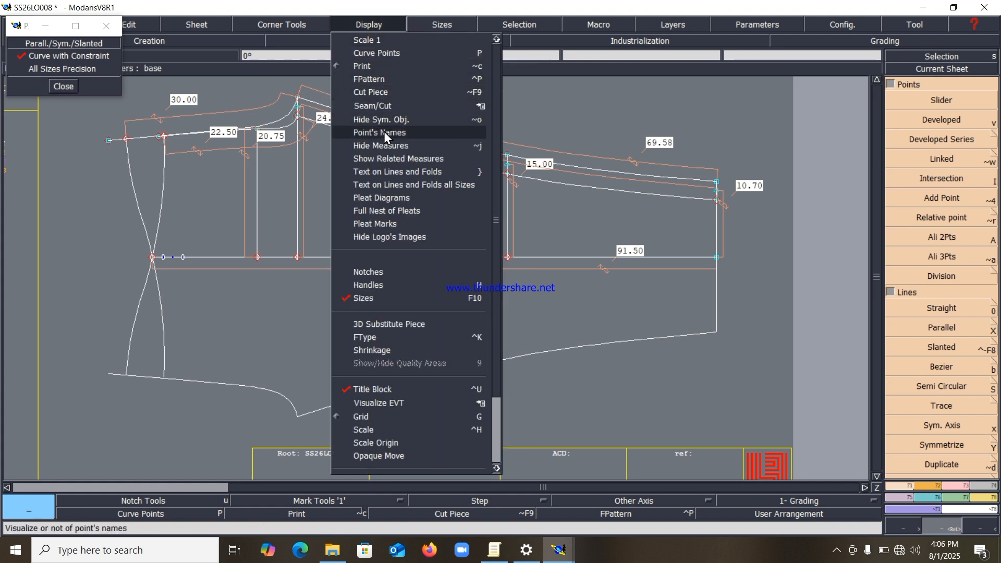
{"action": "left_click", "coordinate": [377, 146]}
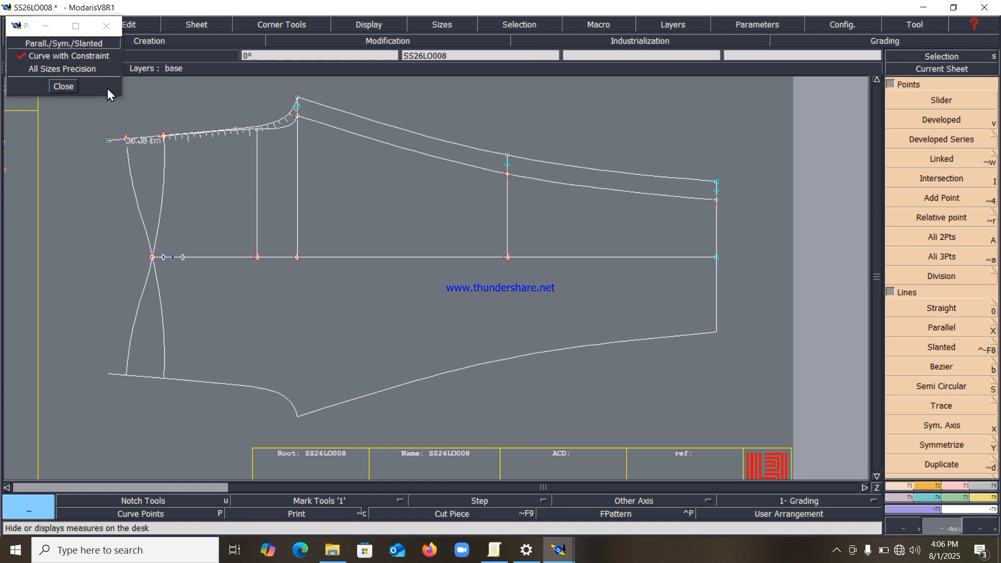
{"action": "left_click", "coordinate": [63, 86]}
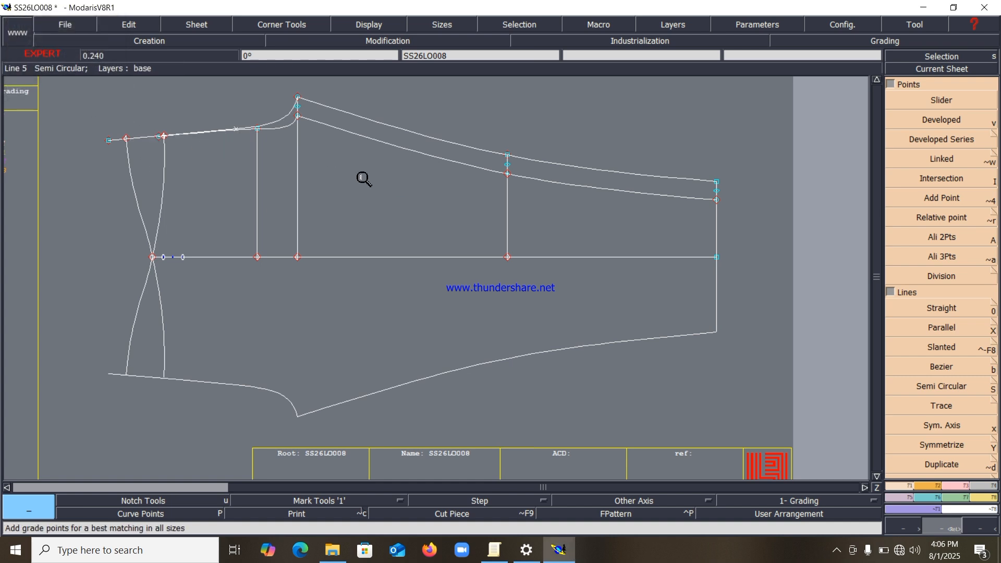
Step: Apply a 1 cm line seam to all the pattern's lines and clear the selection
{"action": "left_click", "coordinate": [985, 486]}
{"action": "left_click", "coordinate": [918, 351]}
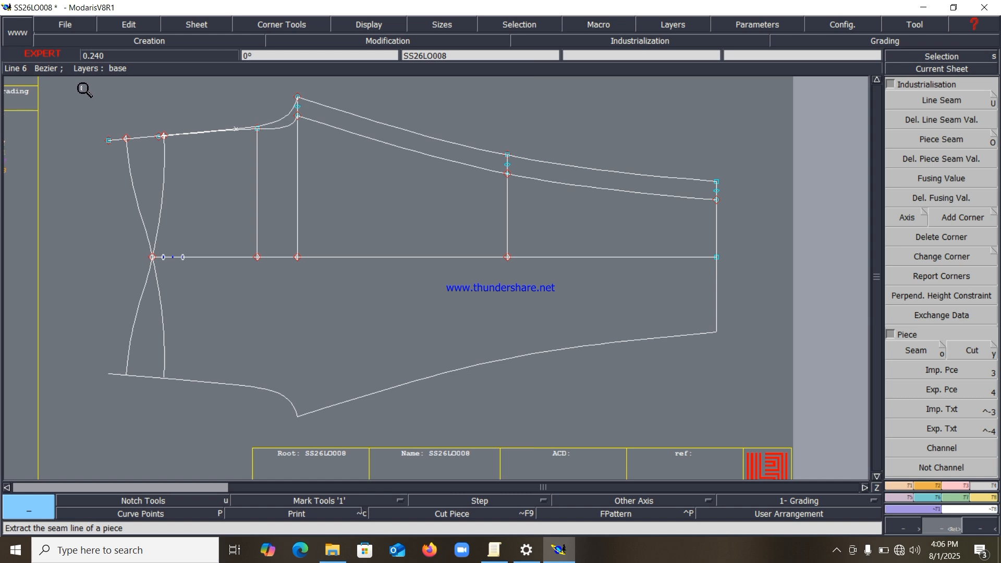
{"action": "left_click_drag", "start_coordinate": [82, 87], "coordinate": [811, 438]}
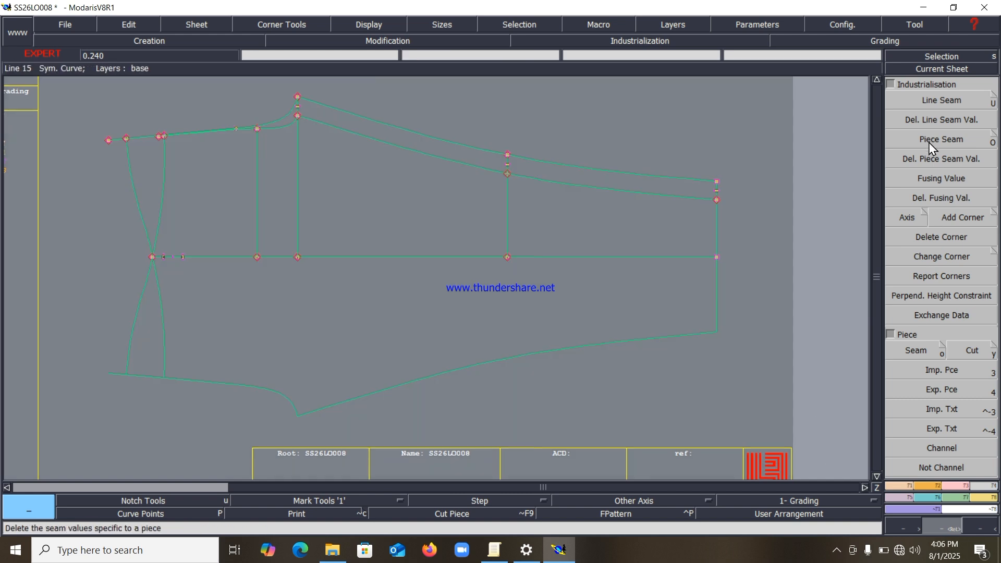
{"action": "left_click", "coordinate": [936, 99]}
{"action": "left_click", "coordinate": [718, 233]}
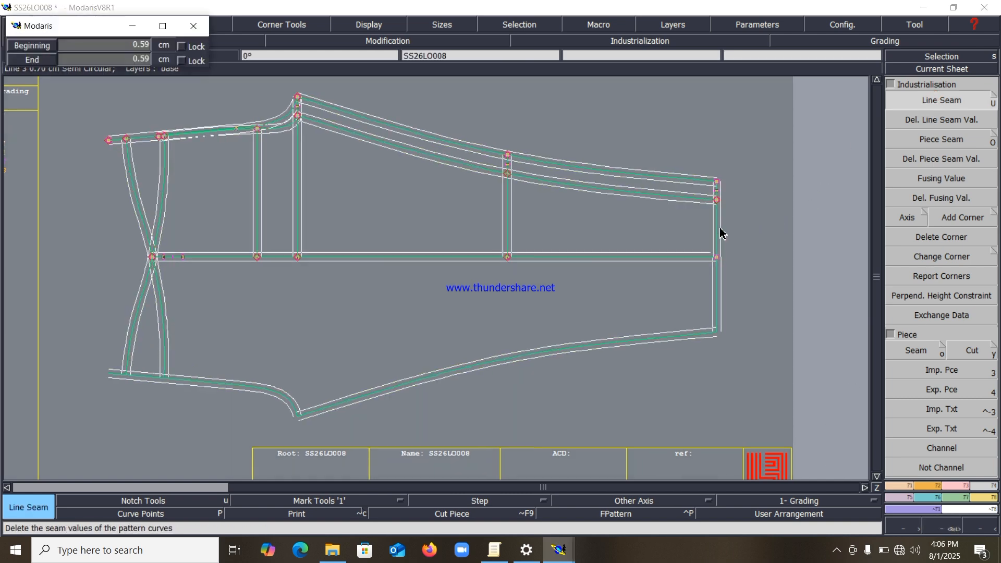
{"action": "key", "text": "Return"}
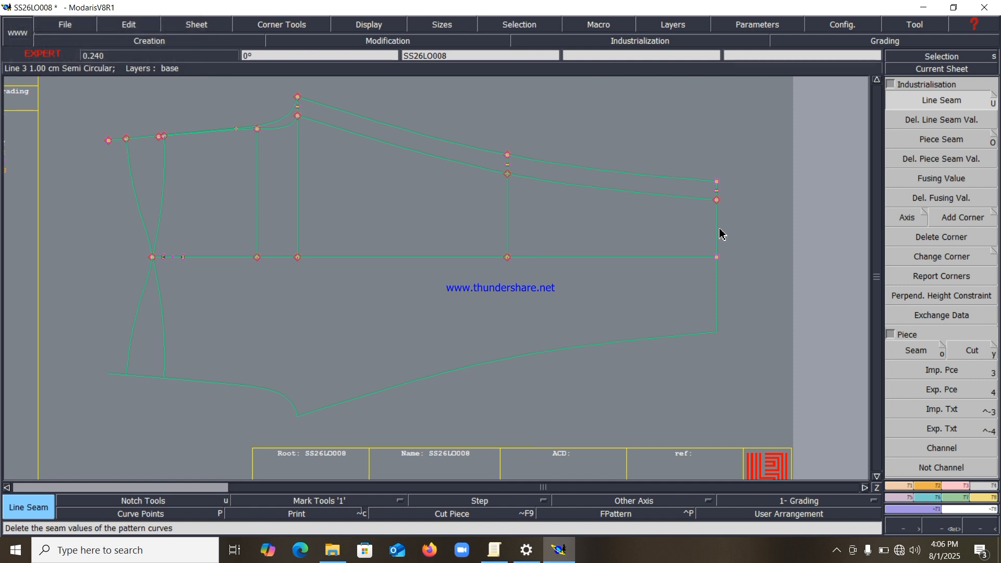
{"action": "left_click", "coordinate": [687, 362]}
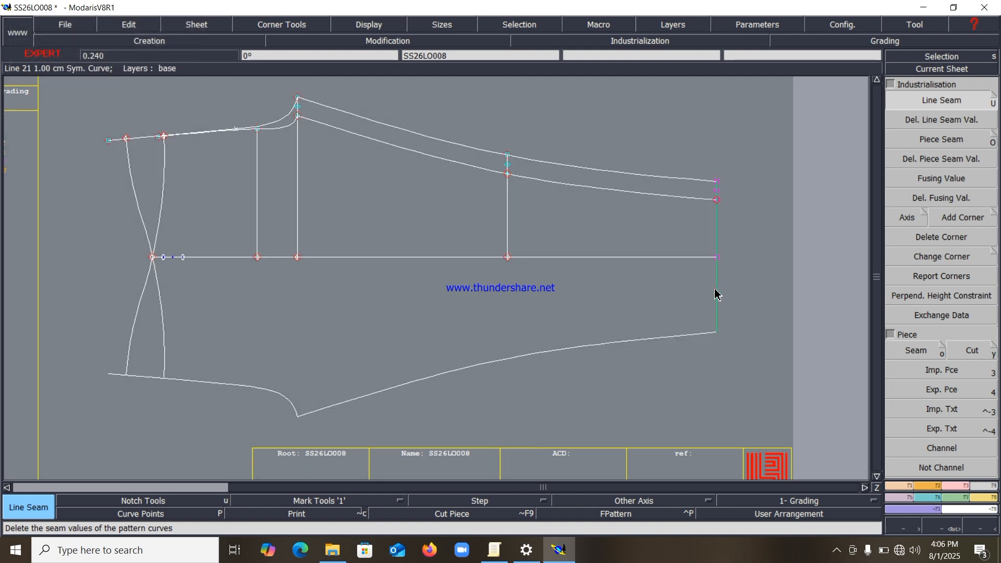
Step: Set the line seam of the vertical end line at the pattern's right side to 1.7 cm beginning and 1 cm end
{"action": "left_click", "coordinate": [716, 294]}
{"action": "type", "text": "1."}
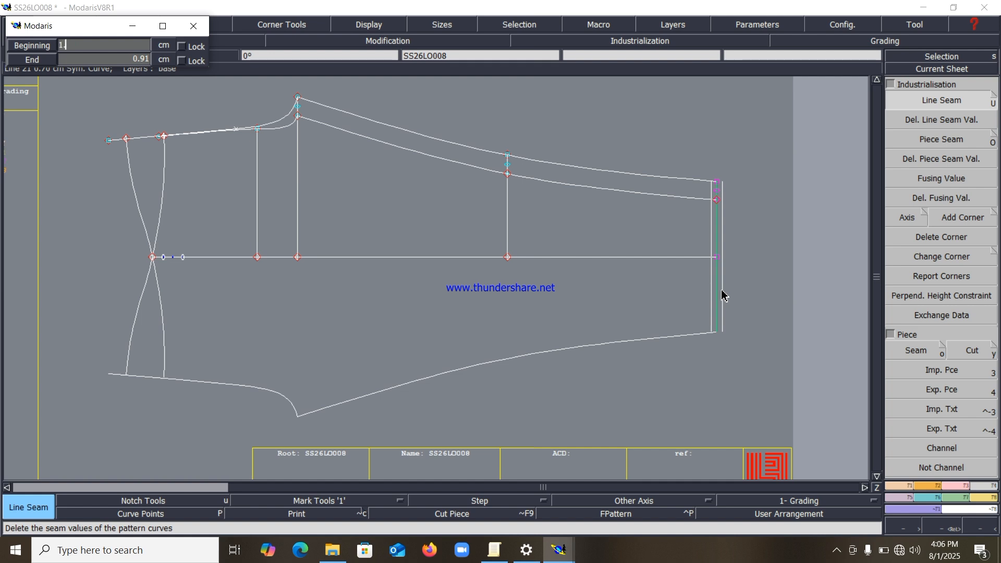
{"action": "type", "text": "7"}
{"action": "key", "text": "Tab"}
{"action": "type", "text": "1"}
{"action": "key", "text": "Return"}
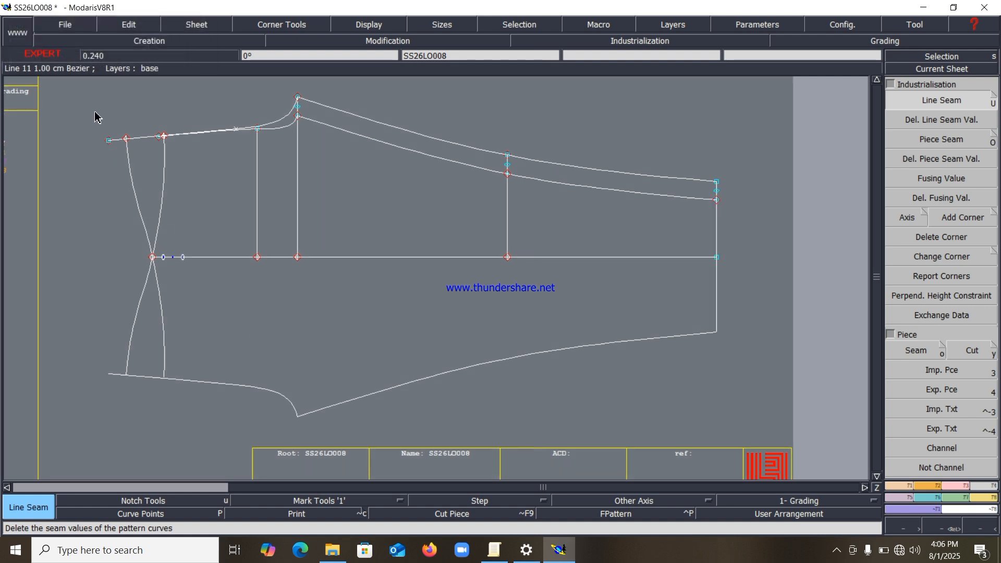
Step: Set the line seam of the two crossing curves at the pattern's left end to 2.7 cm beginning and end, then deselect them
{"action": "left_click_drag", "start_coordinate": [95, 116], "coordinate": [199, 443]}
{"action": "left_click", "coordinate": [166, 328]}
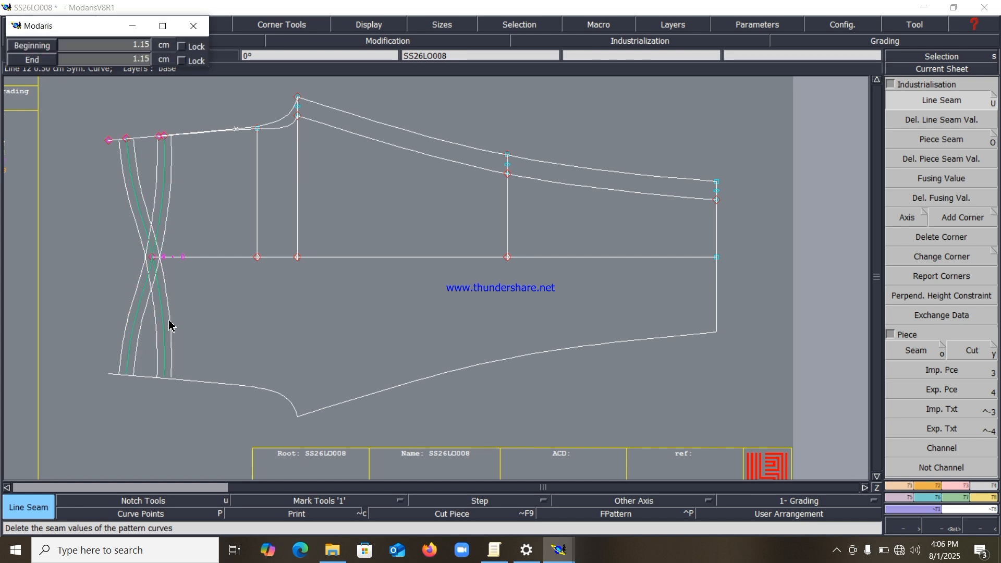
{"action": "type", "text": "2.70"}
{"action": "key", "text": "Return"}
{"action": "type", "text": "2.7"}
{"action": "key", "text": "Return"}
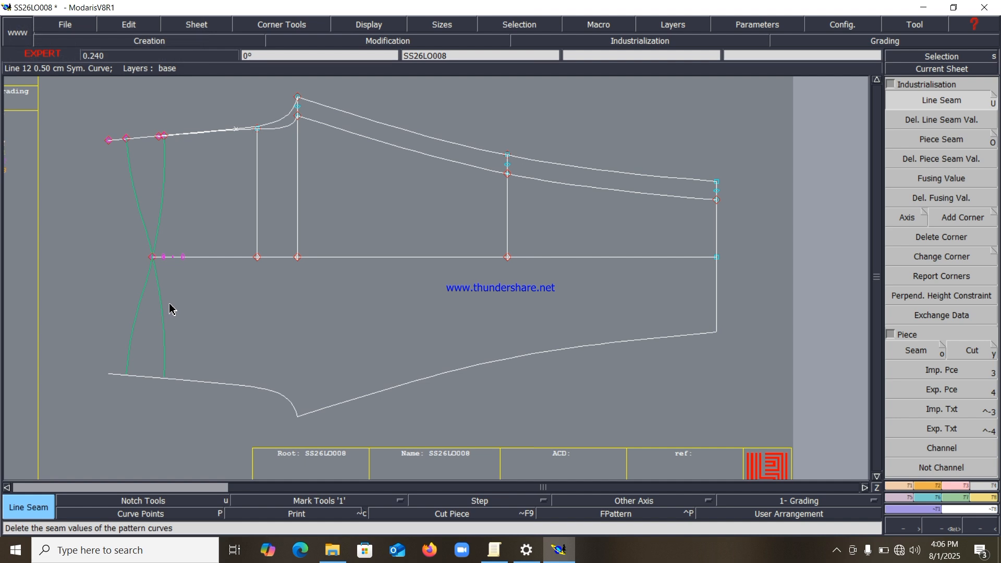
{"action": "left_click", "coordinate": [231, 312]}
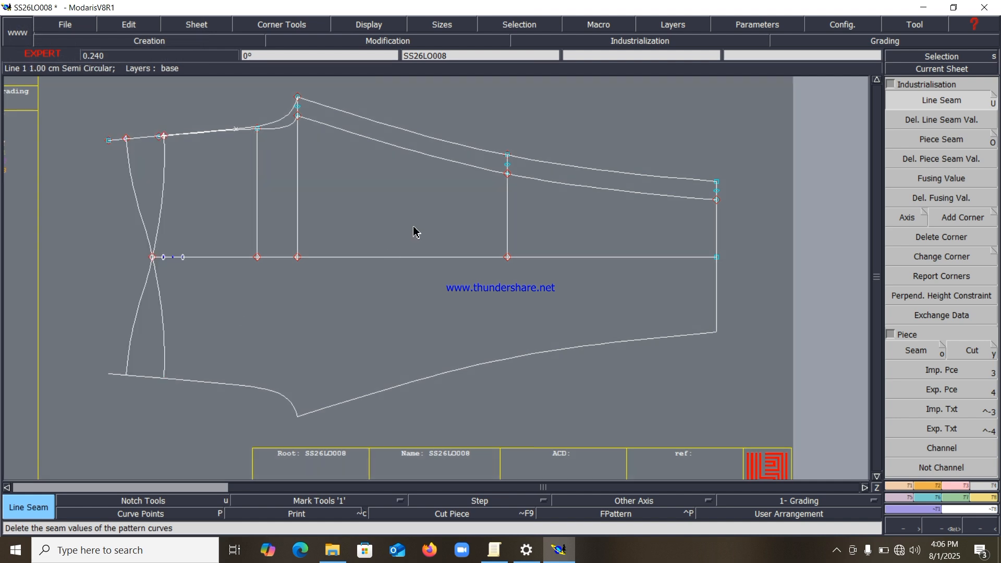
Step: Extract a seam piece from the lower half out to its outer end curve and the upper half within its inner curves, and arrange the sheets
{"action": "key", "text": "Return"}
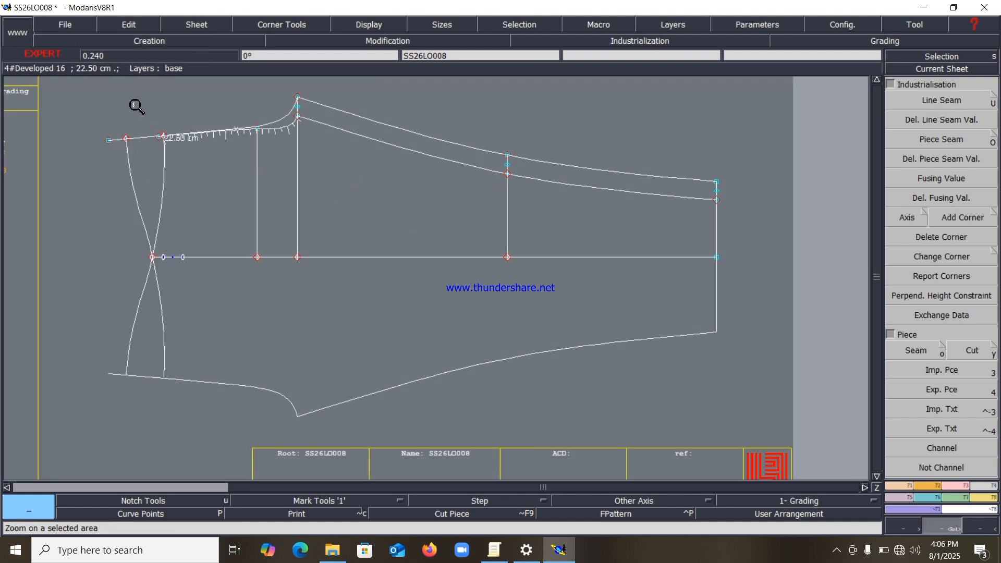
{"action": "left_click_drag", "start_coordinate": [135, 105], "coordinate": [726, 409]}
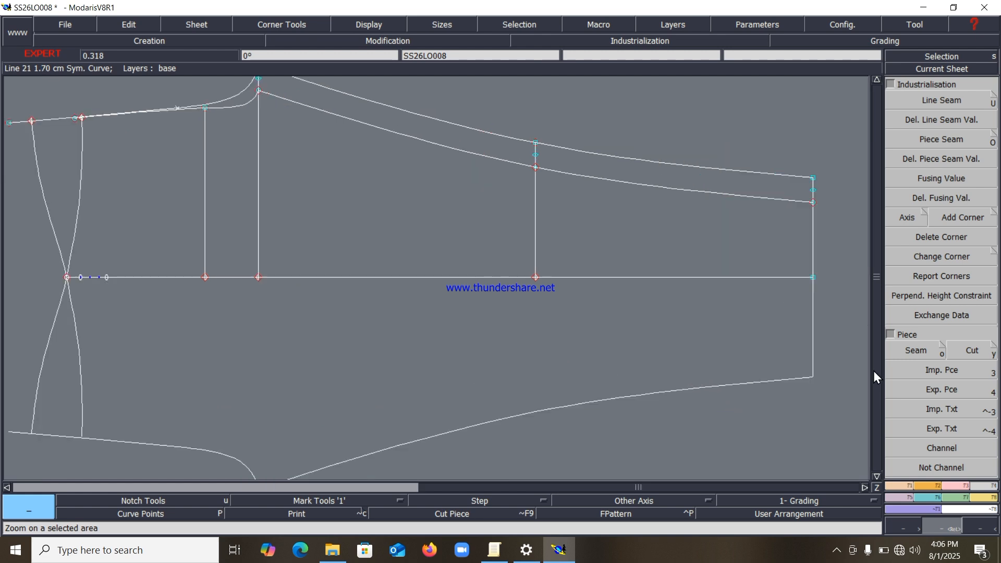
{"action": "left_click", "coordinate": [908, 351]}
{"action": "left_click", "coordinate": [432, 333]}
{"action": "left_click", "coordinate": [613, 261]}
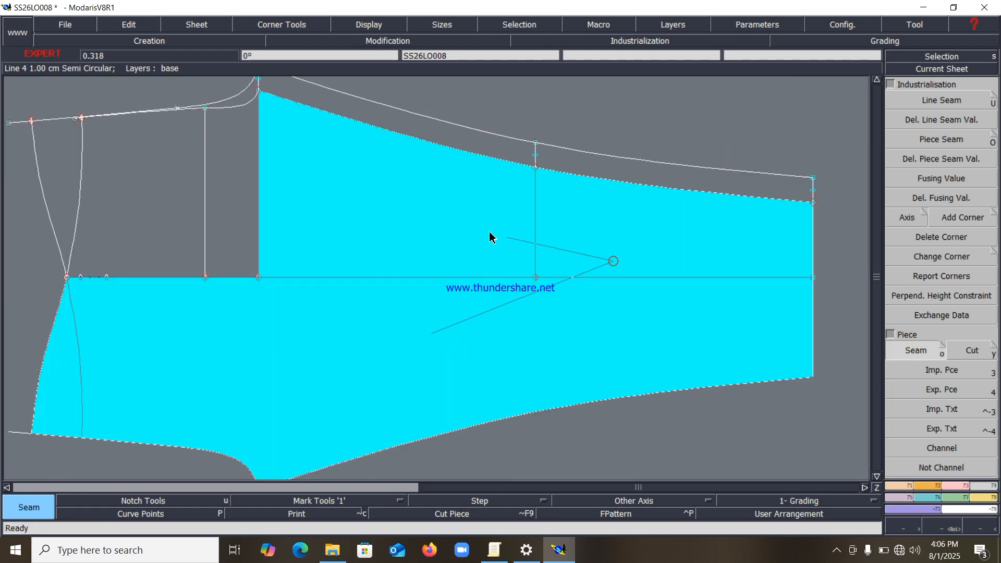
{"action": "left_click", "coordinate": [160, 165]}
{"action": "left_click", "coordinate": [114, 140]}
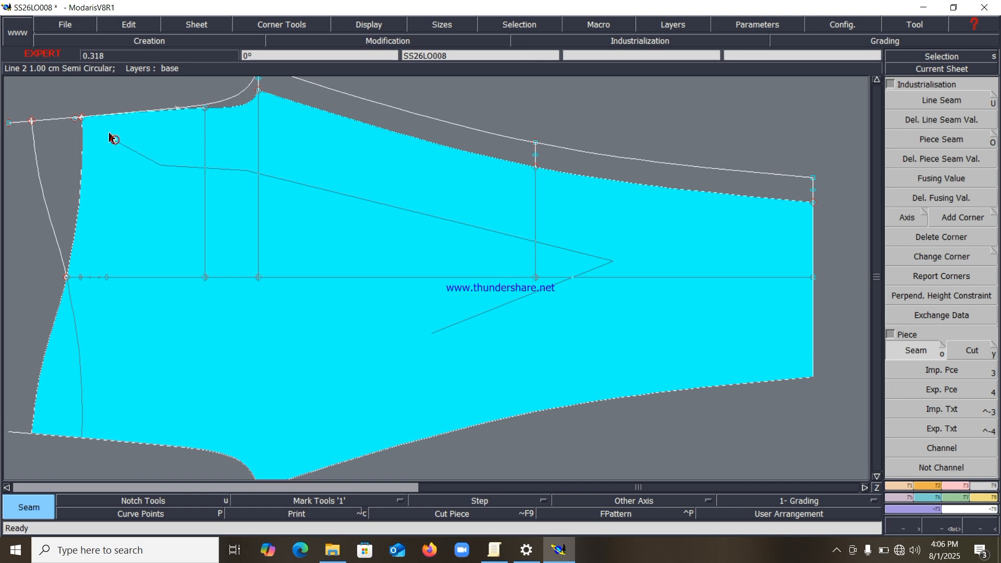
{"action": "left_click", "coordinate": [95, 125]}
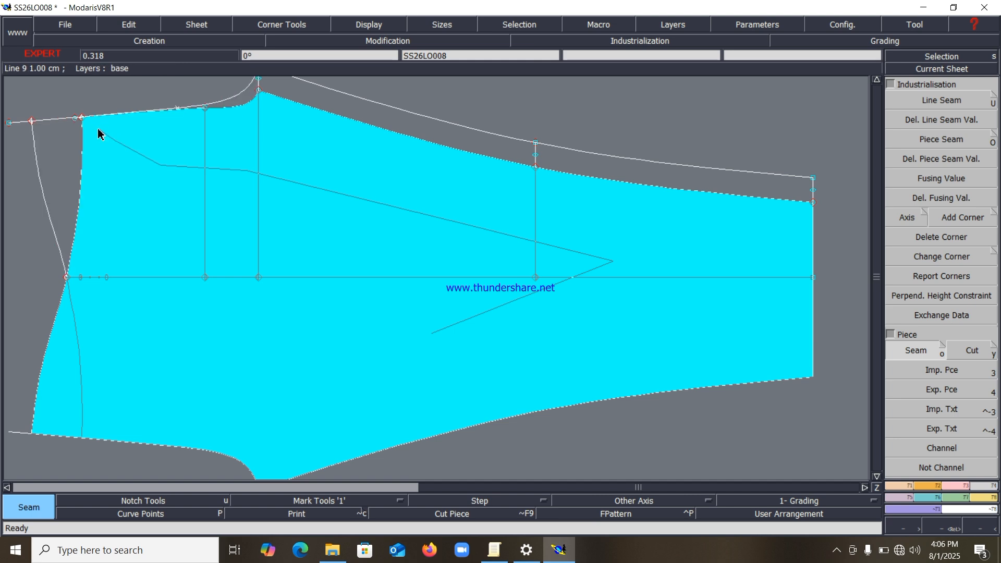
{"action": "right_click", "coordinate": [224, 258]}
{"action": "key", "text": "8"}
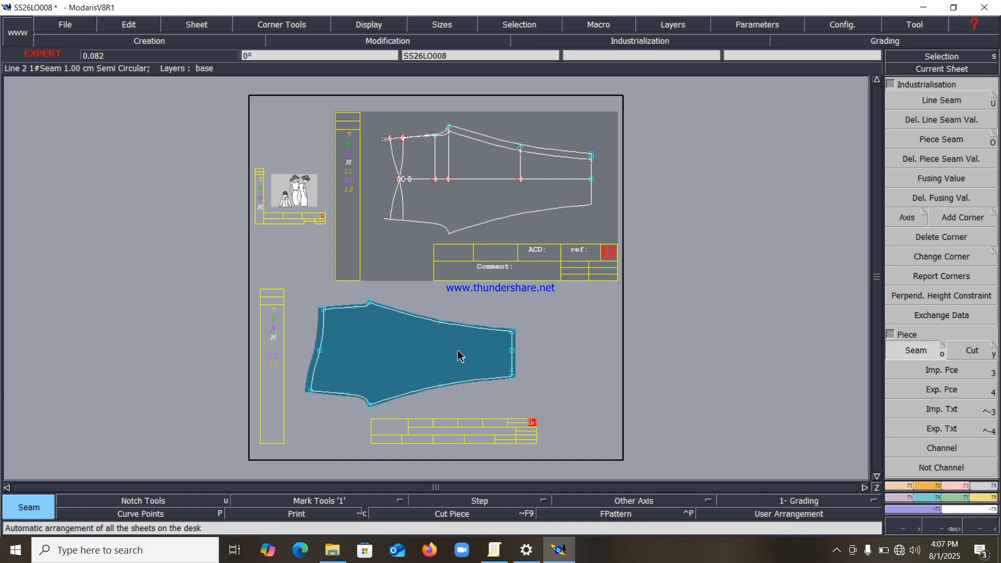
Step: Draw a horizontal Grain Line Axis 'DF' lengthwise through the middle of the new seam piece
{"action": "key", "text": "Page_Down"}
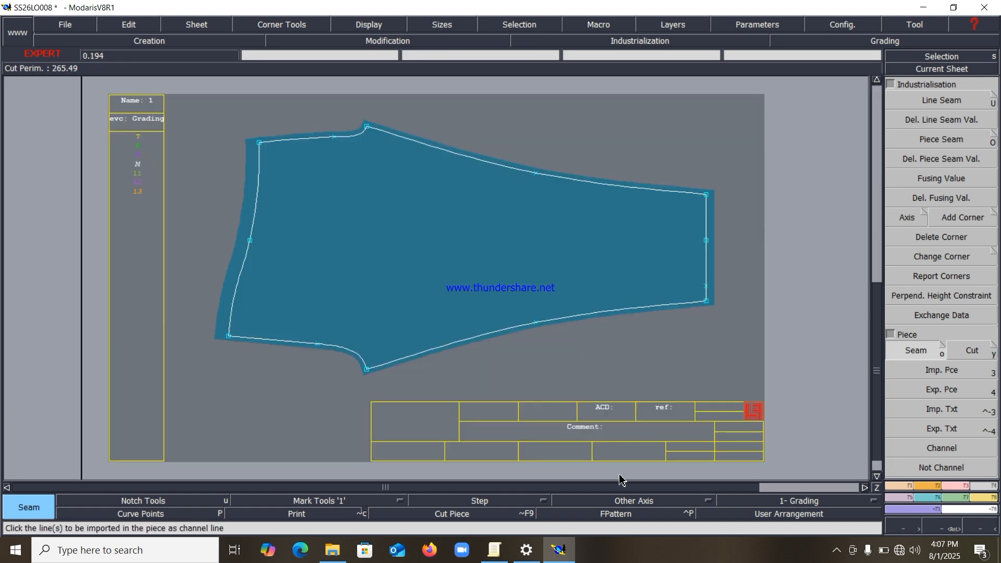
{"action": "left_click", "coordinate": [612, 501]}
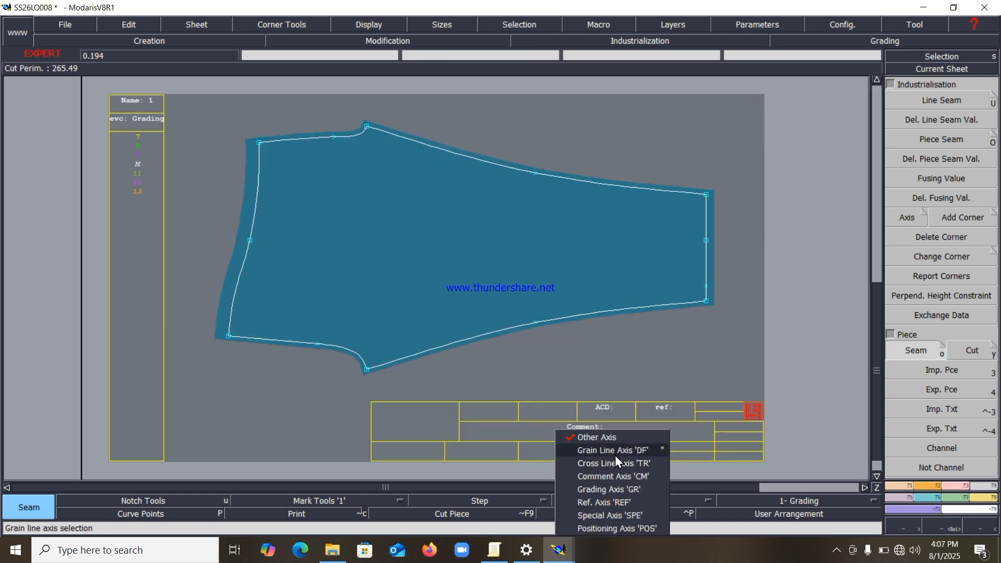
{"action": "left_click", "coordinate": [613, 451]}
{"action": "left_click", "coordinate": [298, 248]}
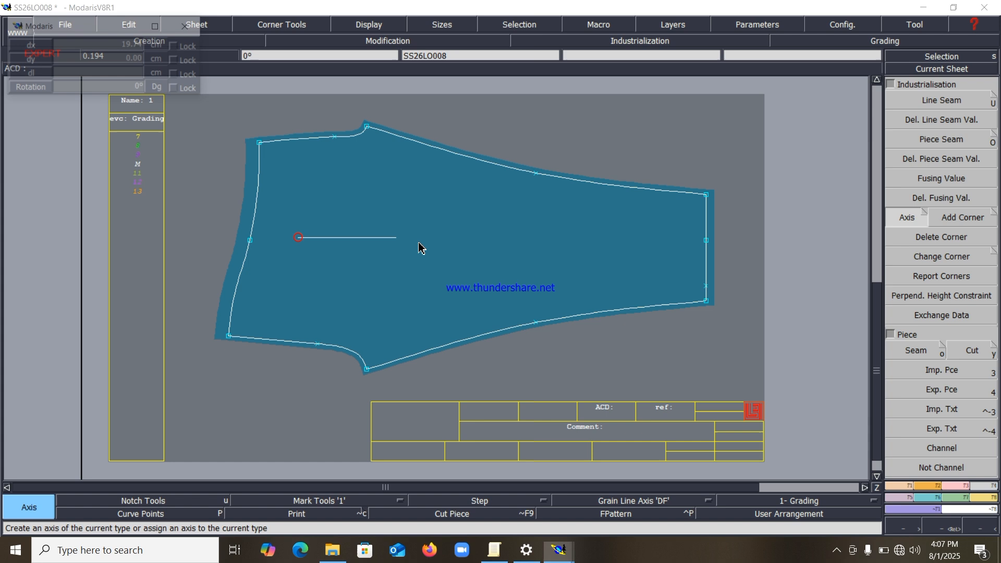
{"action": "left_click", "coordinate": [560, 248]}
{"action": "key", "text": "Home"}
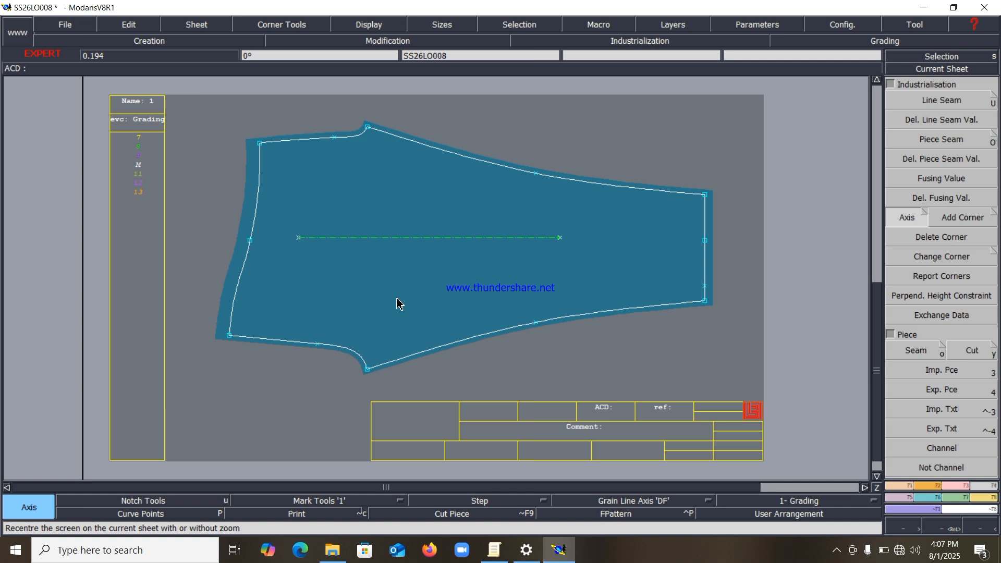
Step: Save the model SS26LO008 to its existing file three times, continuing past the anomalies dialog each time
{"action": "key", "text": "ctrl+s"}
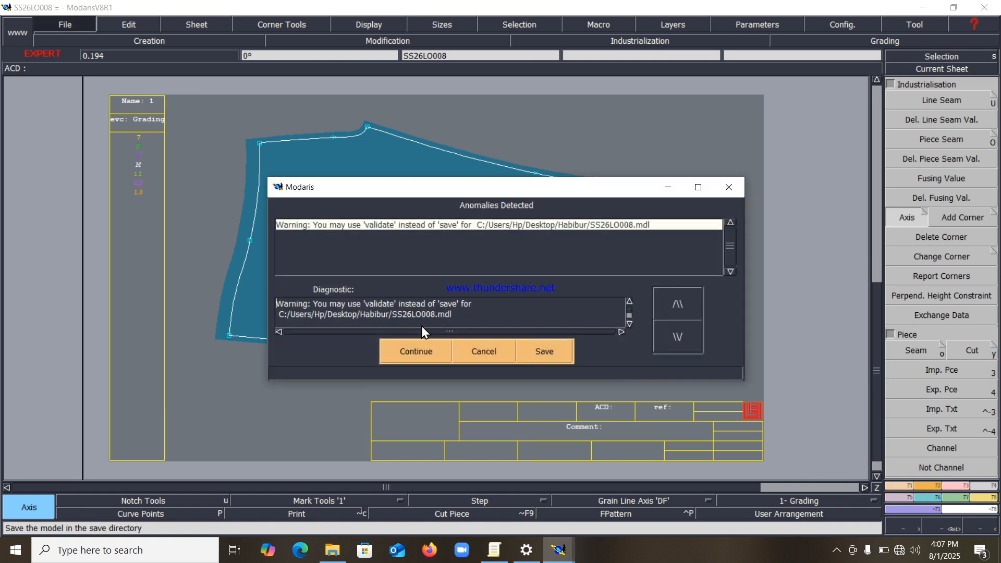
{"action": "left_click", "coordinate": [424, 352]}
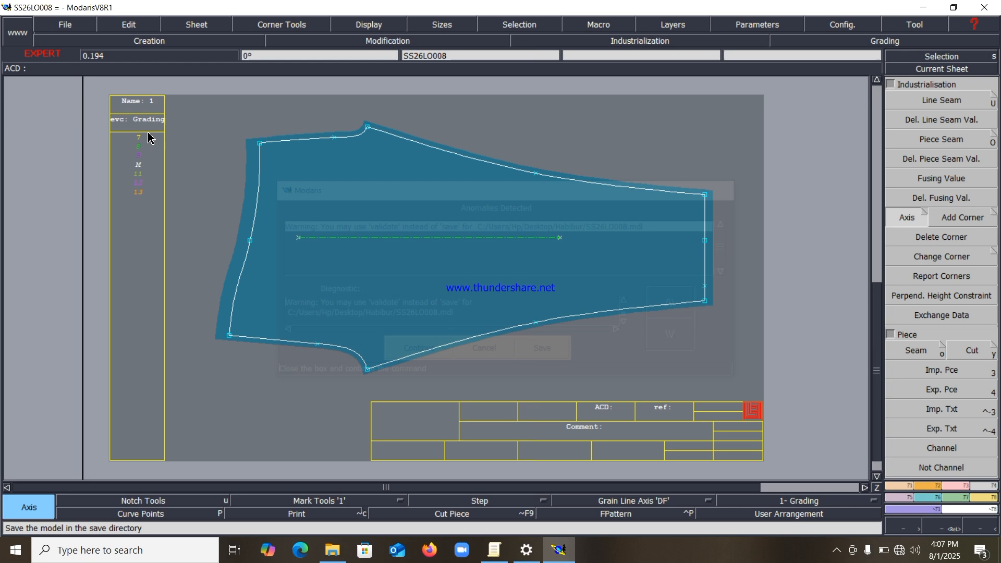
{"action": "left_click", "coordinate": [64, 21]}
{"action": "left_click", "coordinate": [73, 80]}
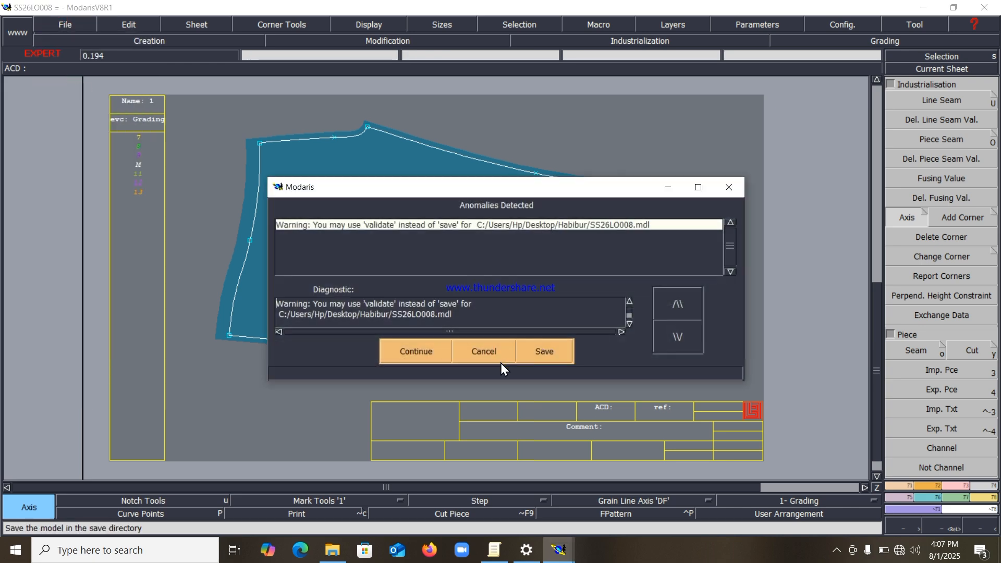
{"action": "left_click", "coordinate": [421, 356]}
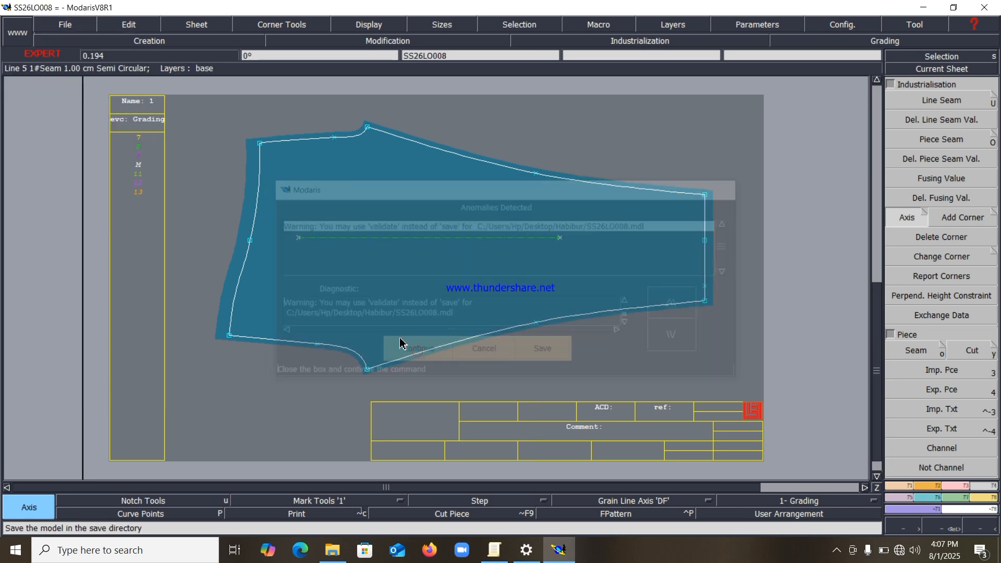
{"action": "left_click", "coordinate": [71, 26]}
{"action": "left_click", "coordinate": [82, 83]}
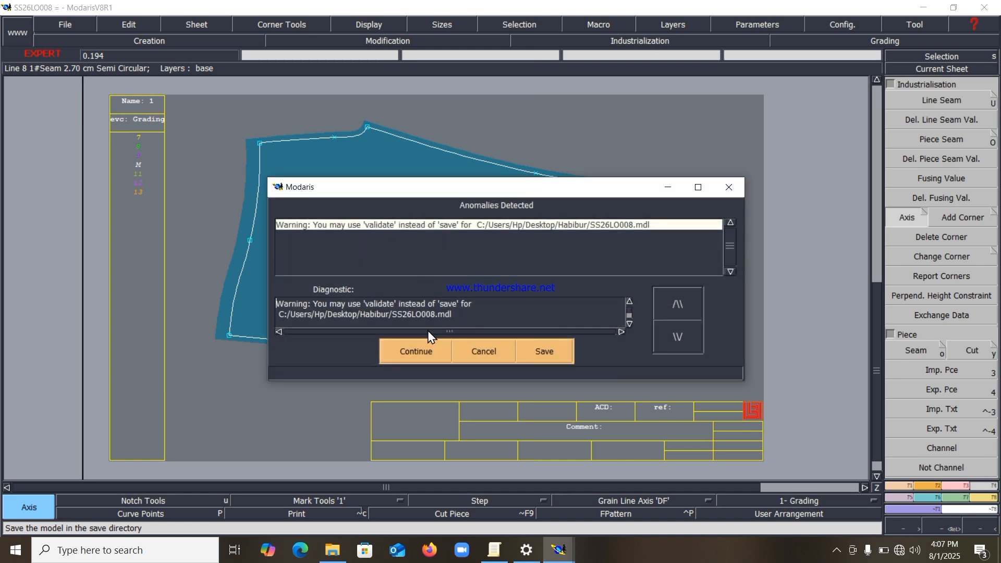
{"action": "left_click", "coordinate": [426, 350]}
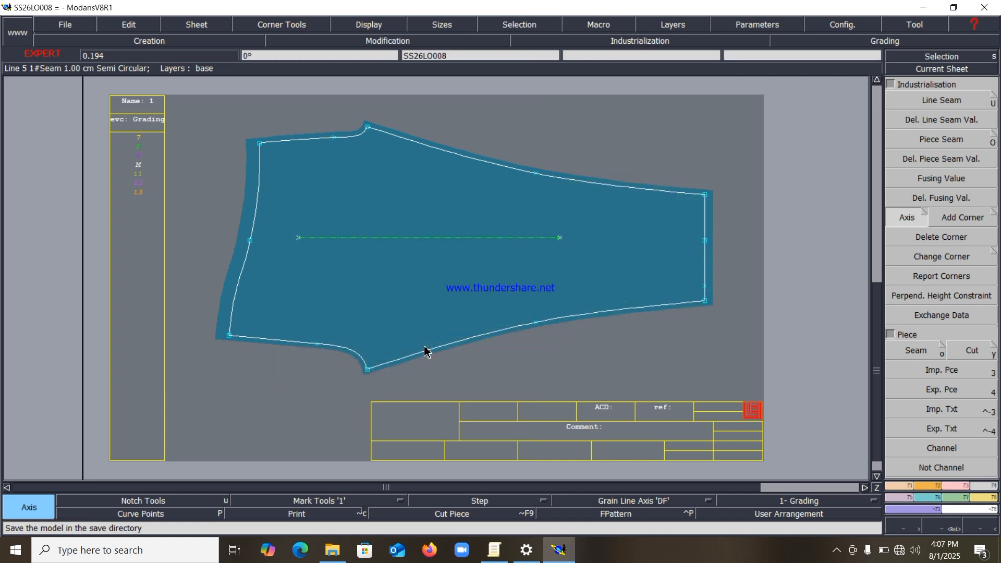
{"action": "left_click", "coordinate": [837, 551]}
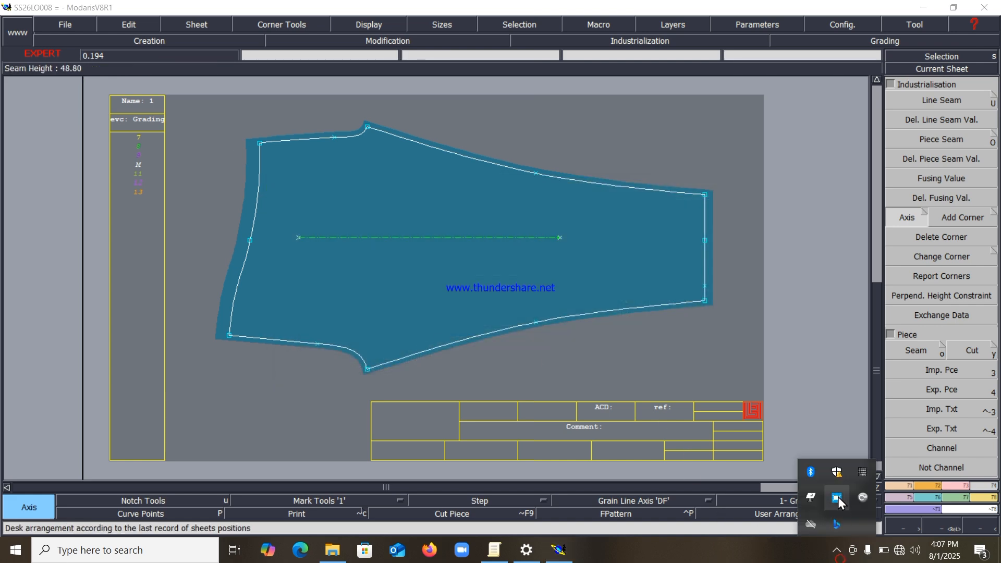